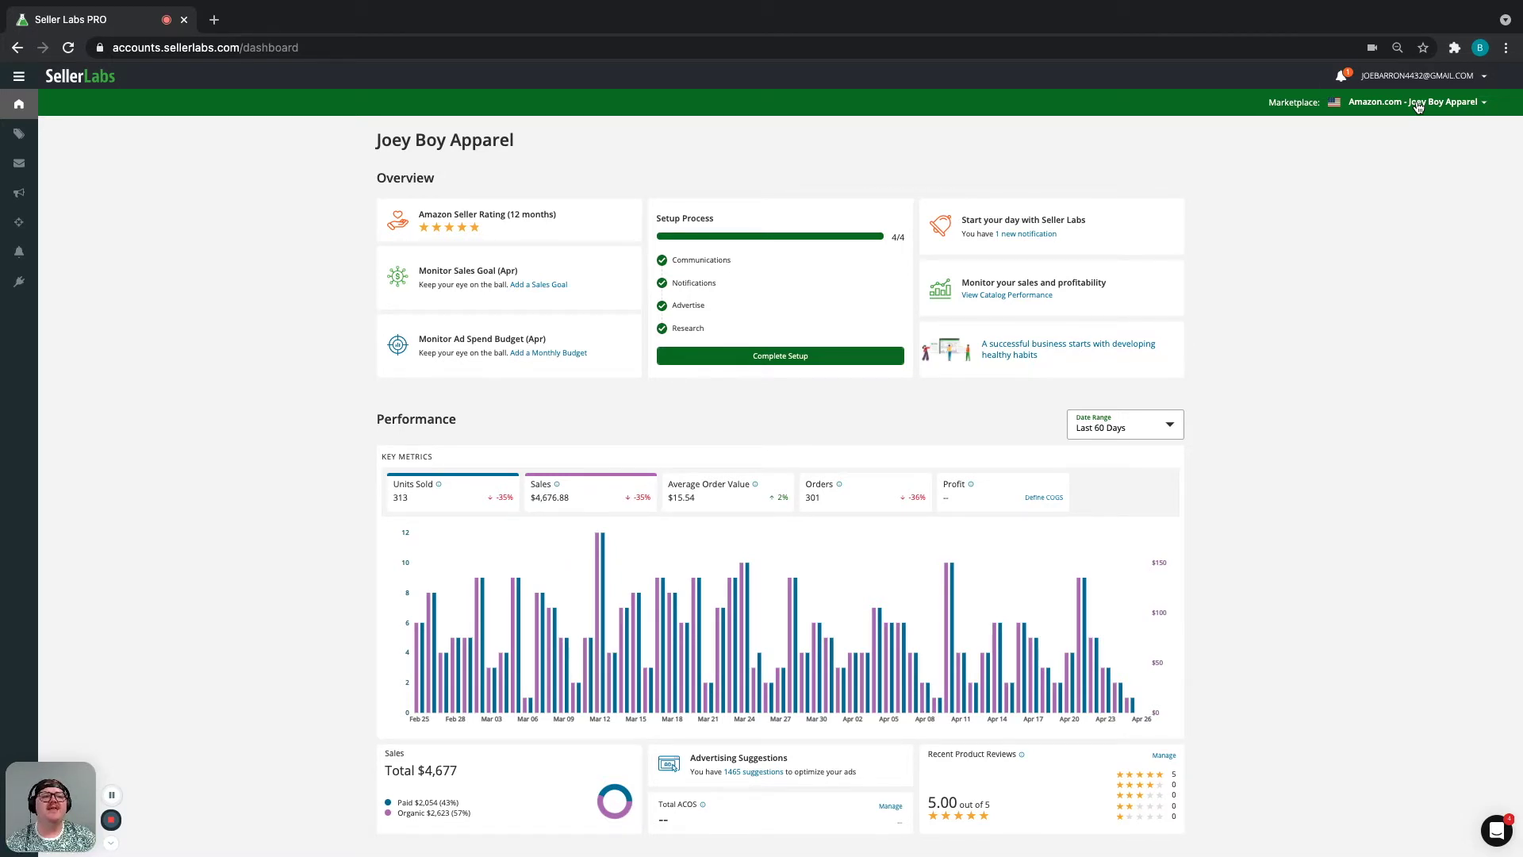
# Select the Amazon.com - Joey Boy Apparel marketplace and review the dashboard's performance metrics and insights.
pyautogui.click(1418, 106)
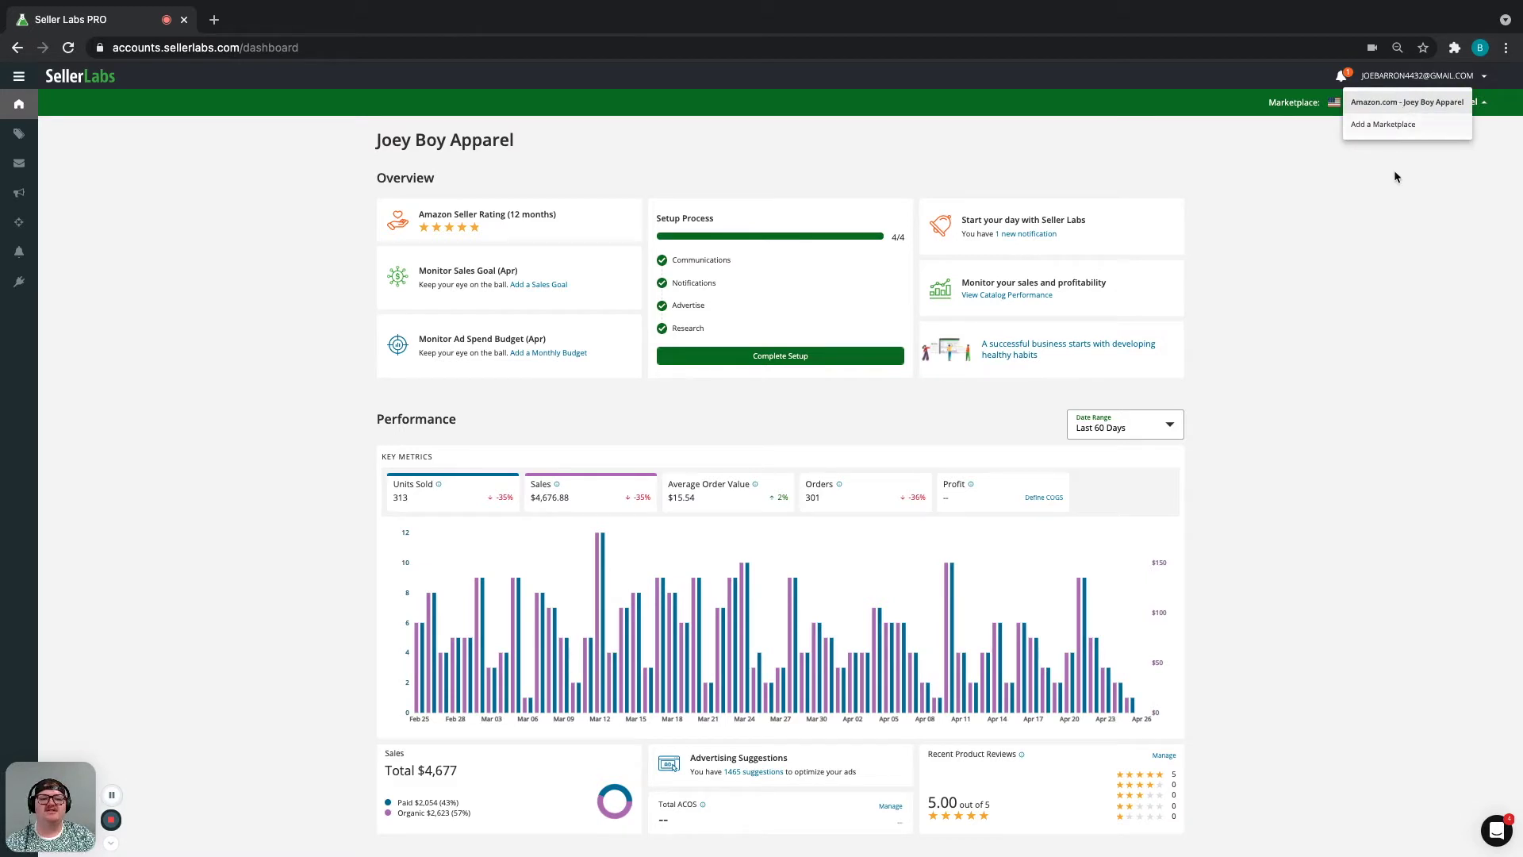
pyautogui.click(1393, 103)
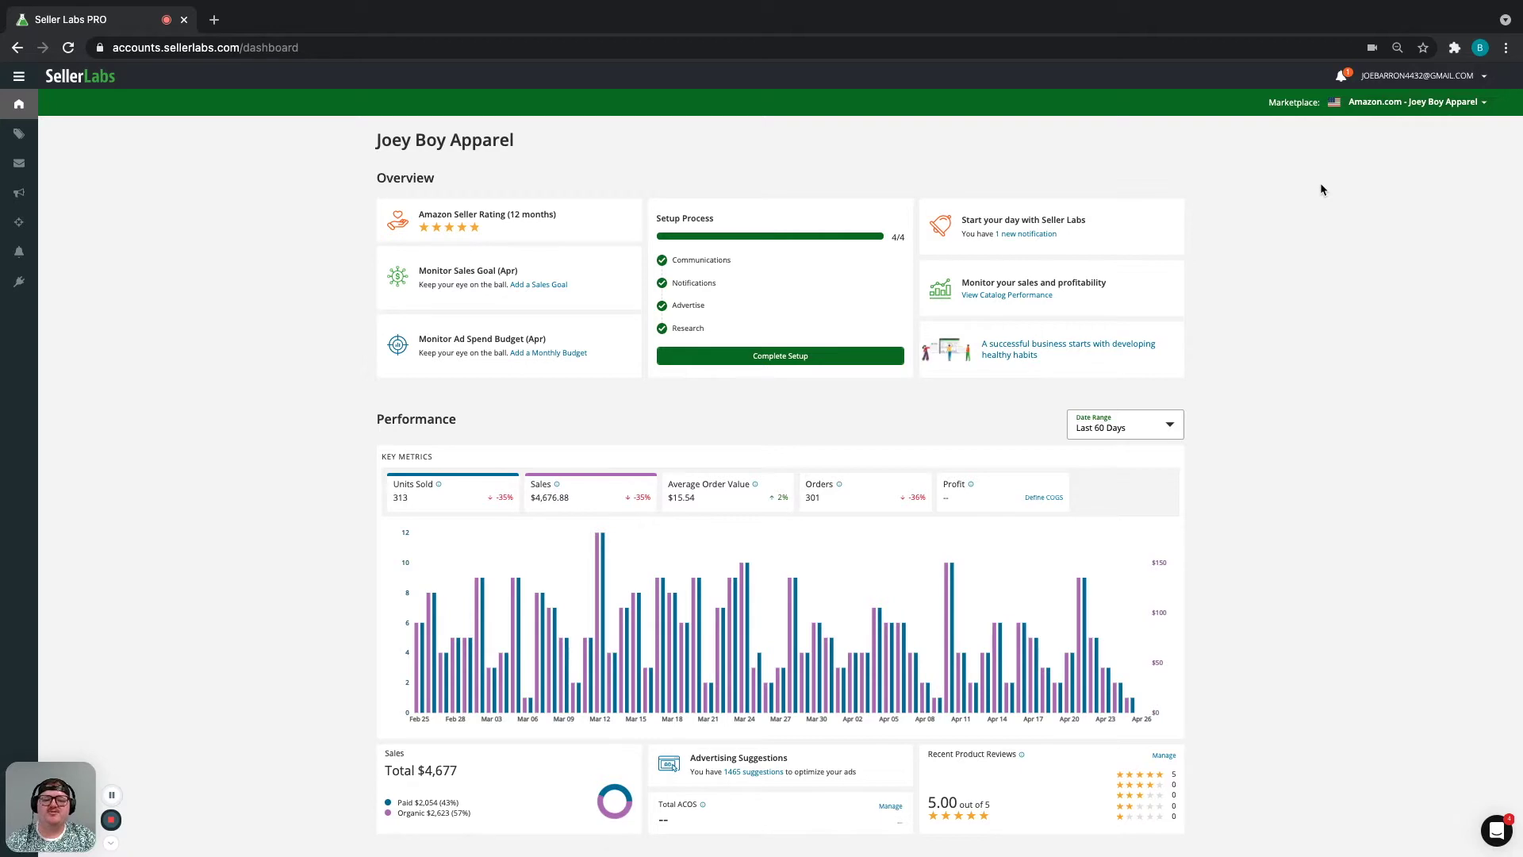
pyautogui.scroll(-4, 1261, 256)
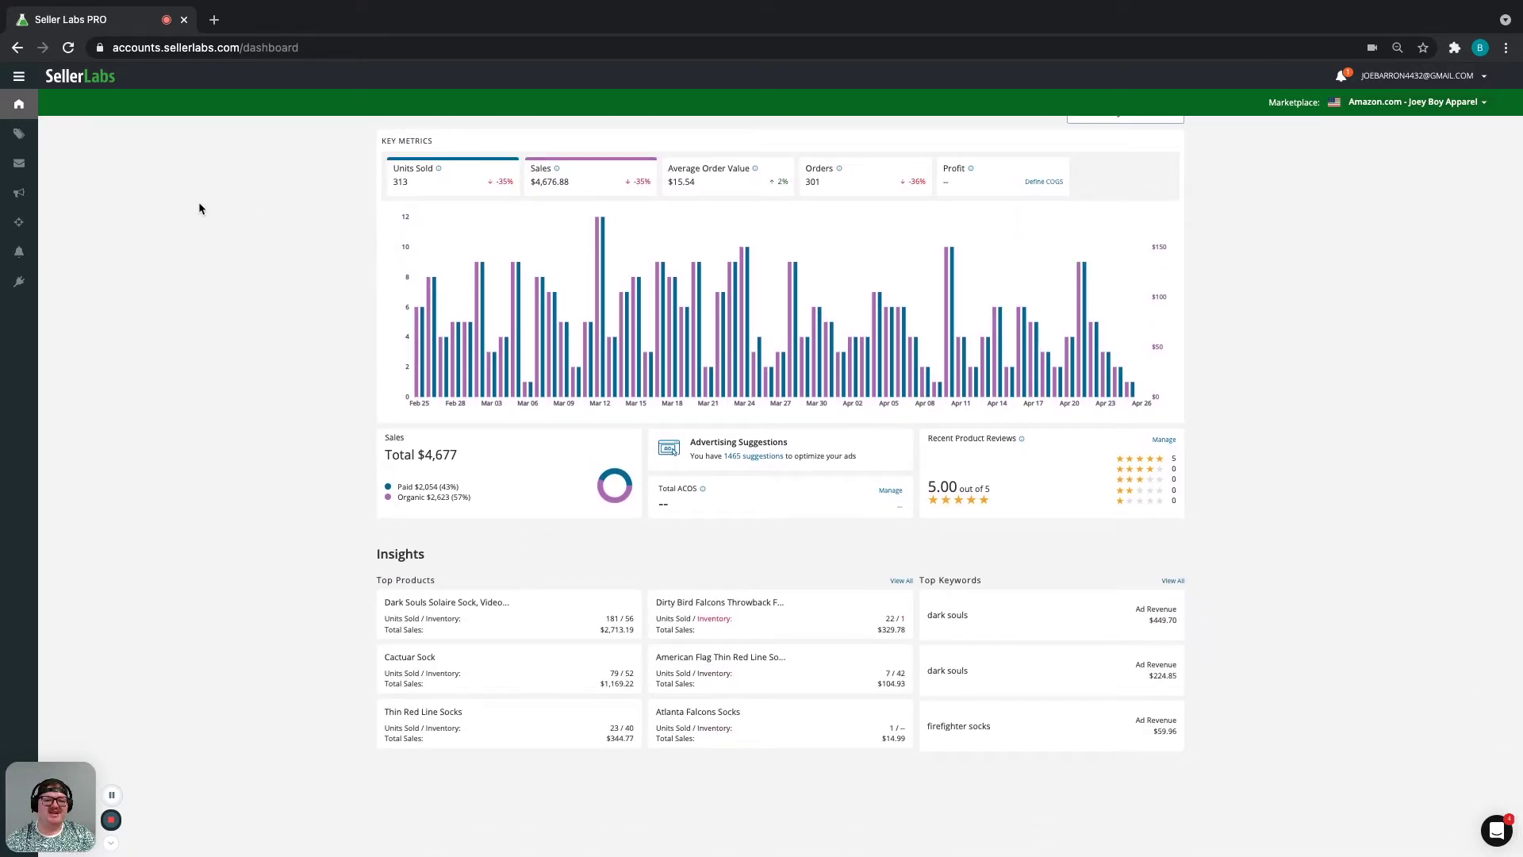
pyautogui.scroll(4, 199, 208)
# Open the product catalog and examine all columns of its Strategic Summary view.
pyautogui.click(18, 137)
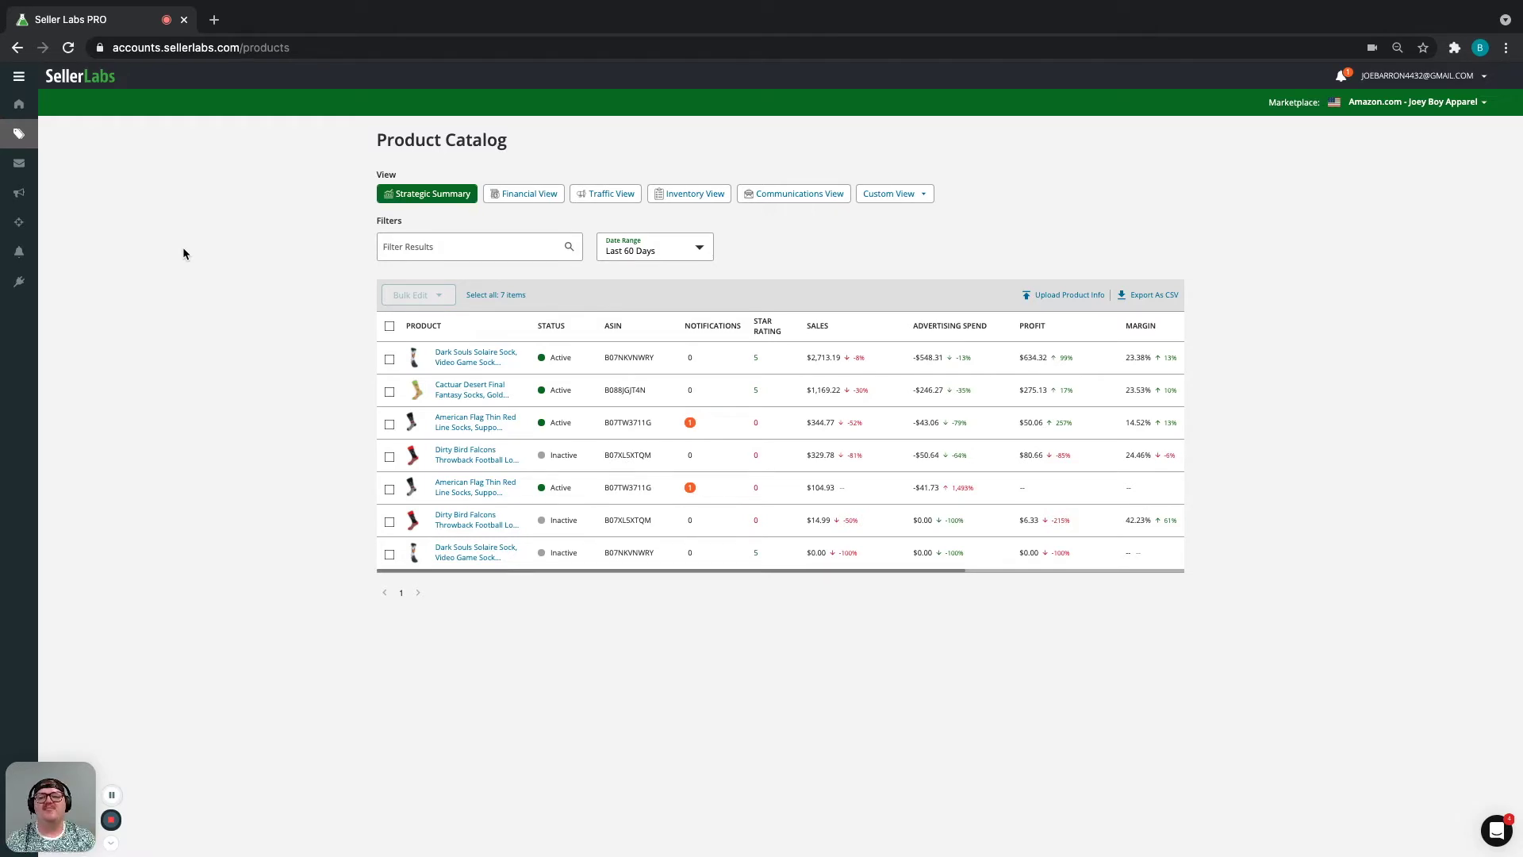
pyautogui.hscroll(5, 1008, 397)
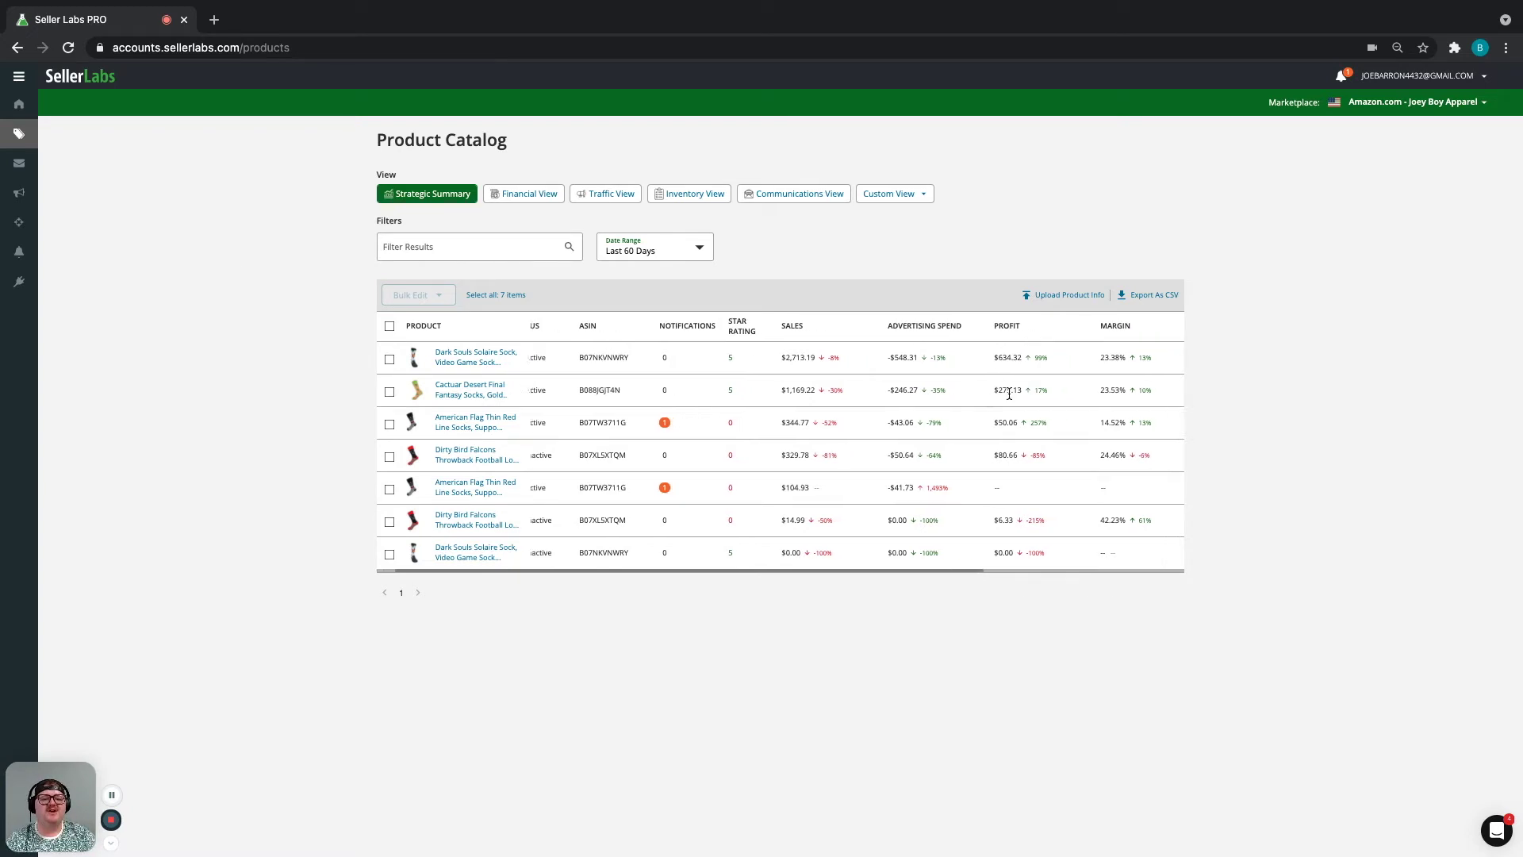
pyautogui.hscroll(3, 1007, 392)
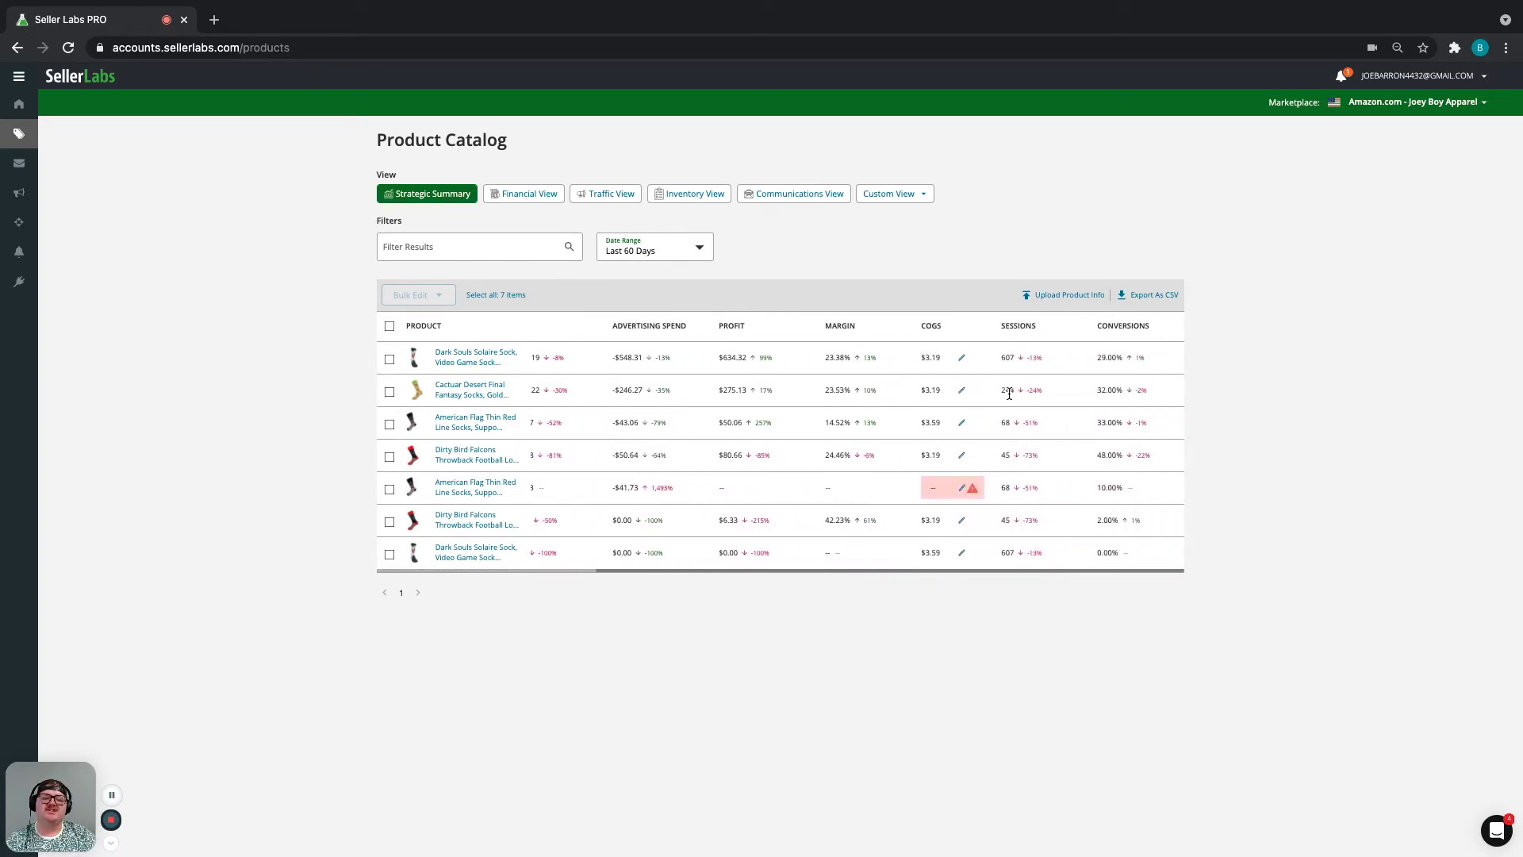
pyautogui.hscroll(-8, 1008, 395)
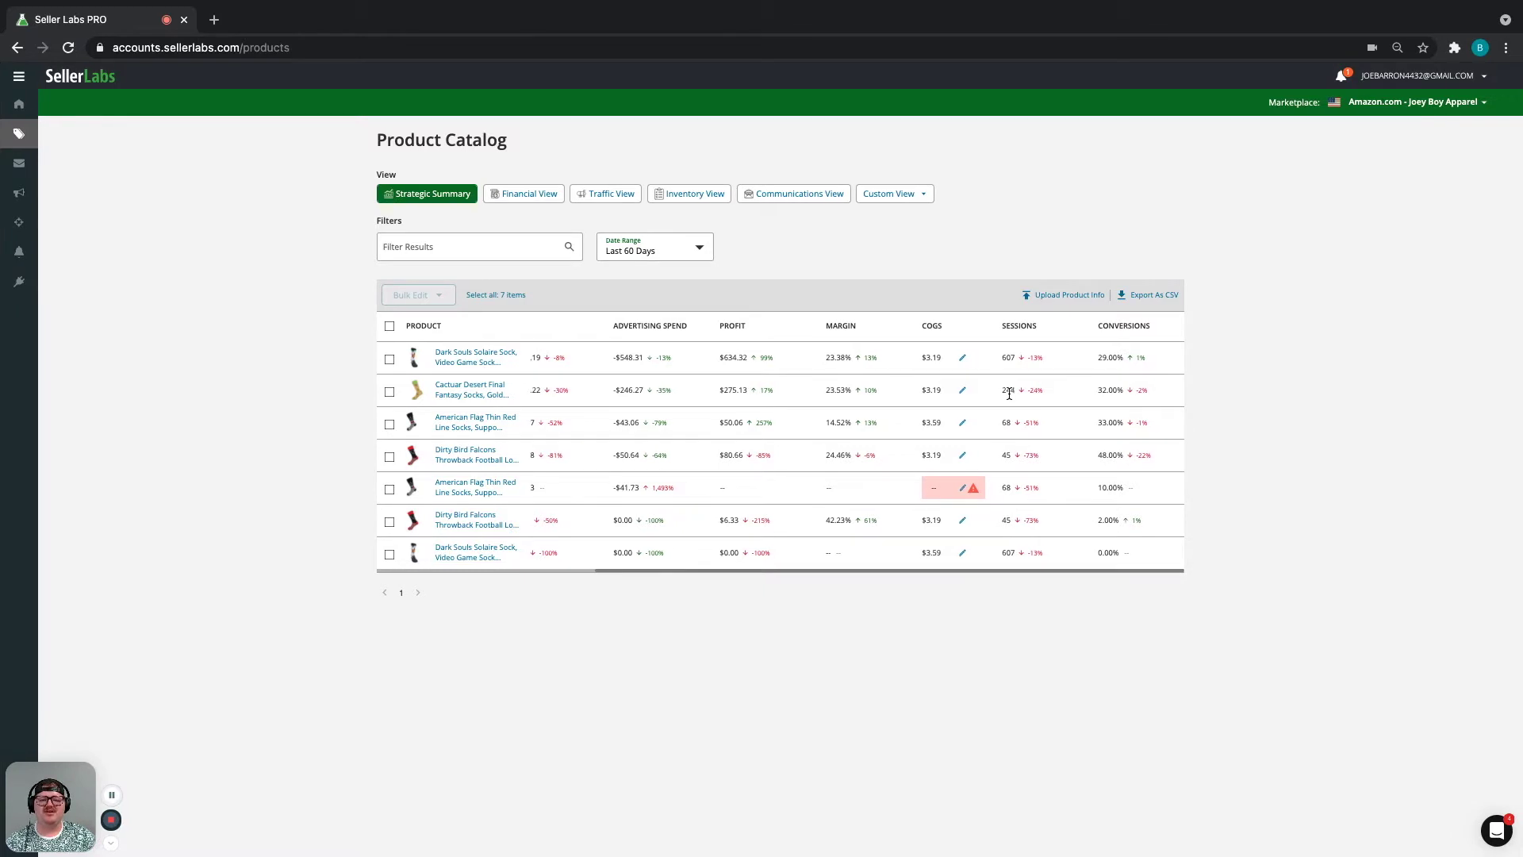
# Look at the column choices for creating a custom catalog view and close them without saving.
pyautogui.click(903, 197)
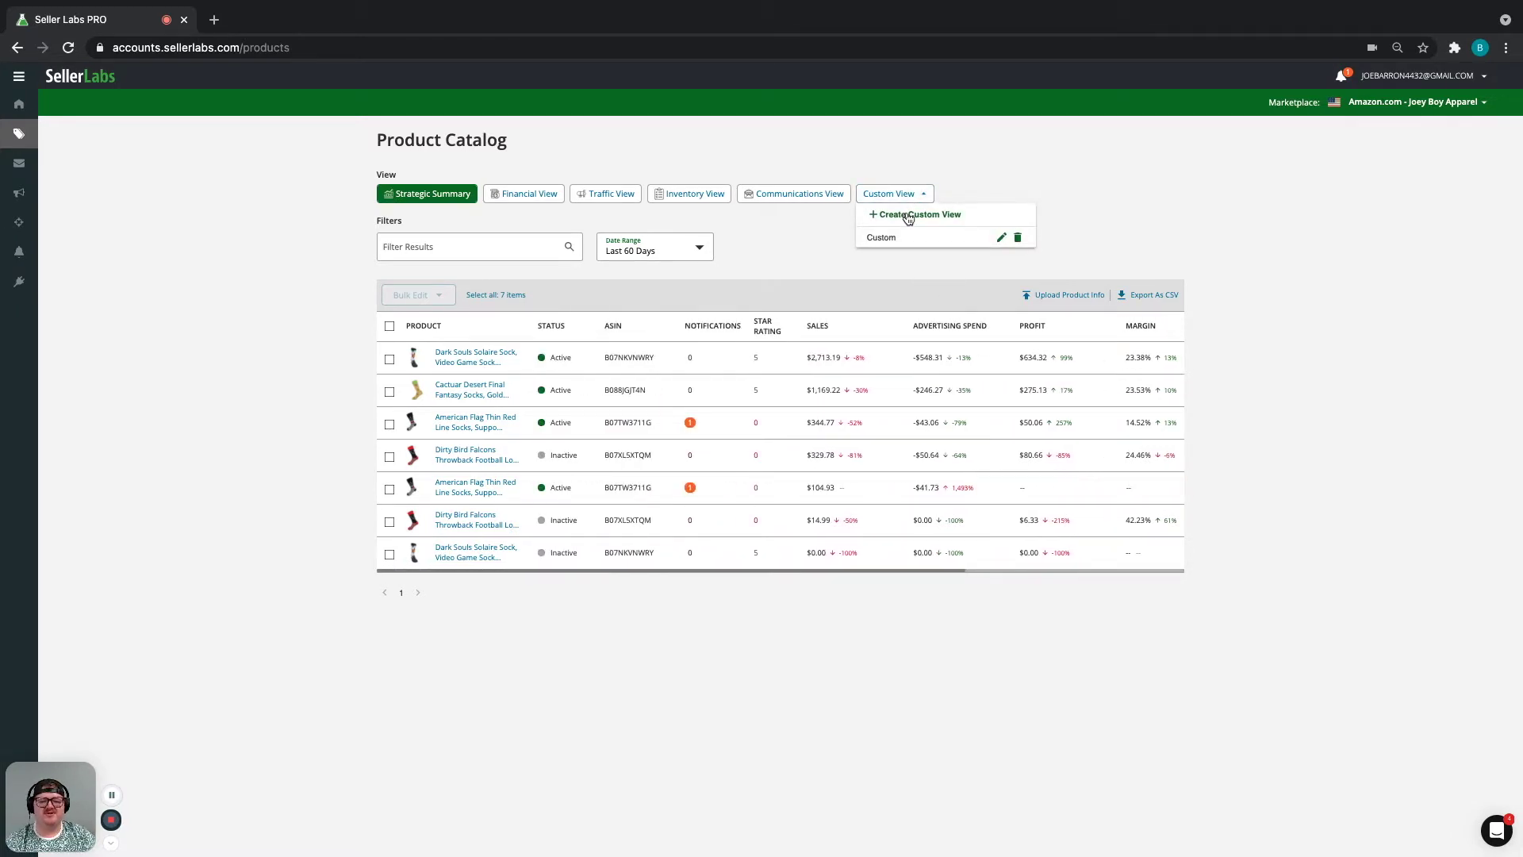
pyautogui.click(909, 216)
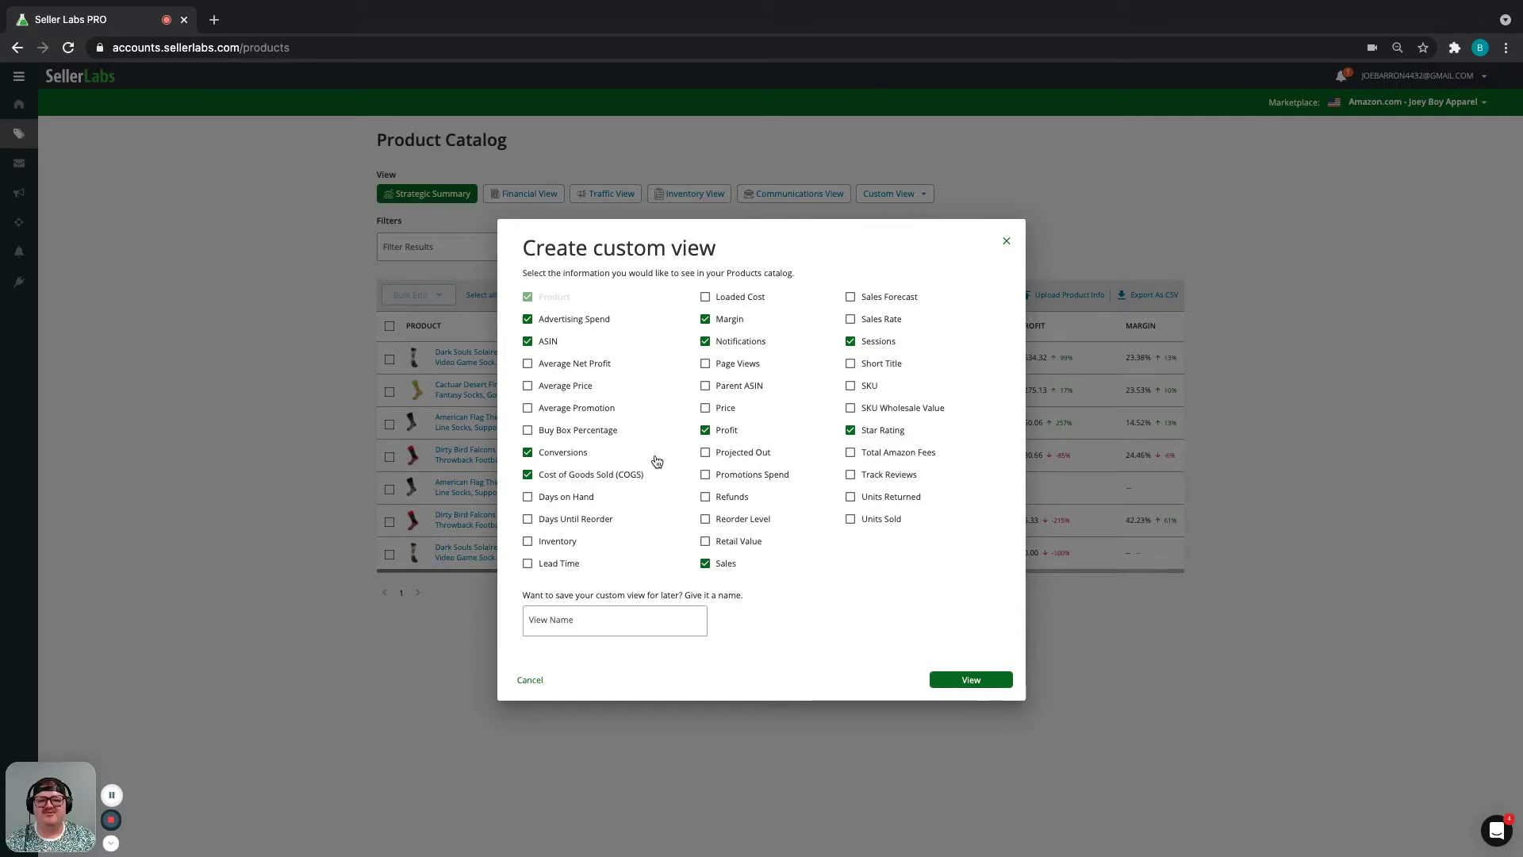
pyautogui.click(1007, 242)
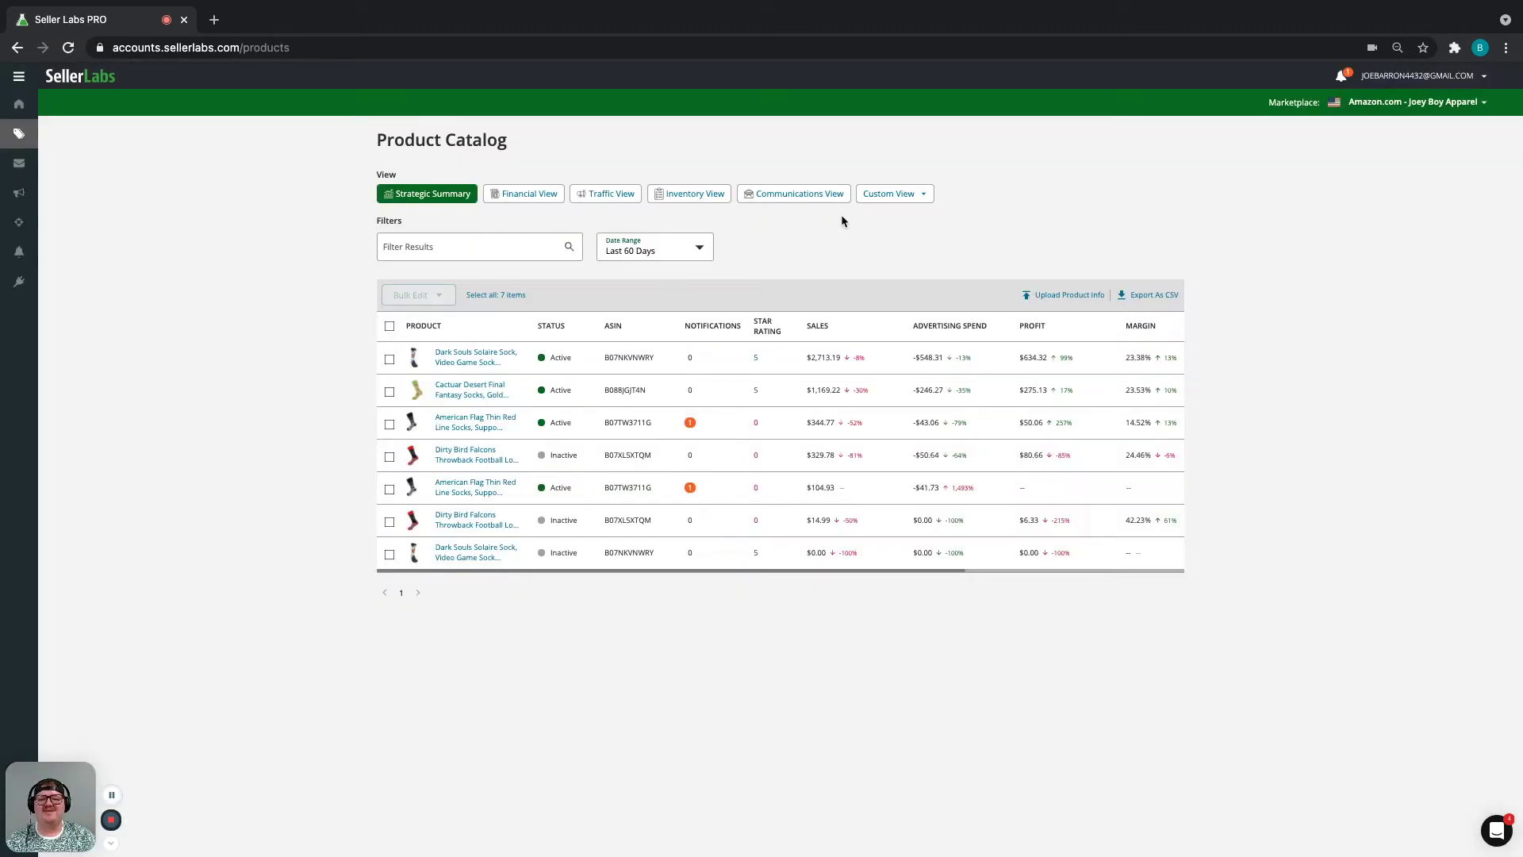
# Switch the product catalog to the Communications View and examine the review tracking and short names.
pyautogui.click(808, 198)
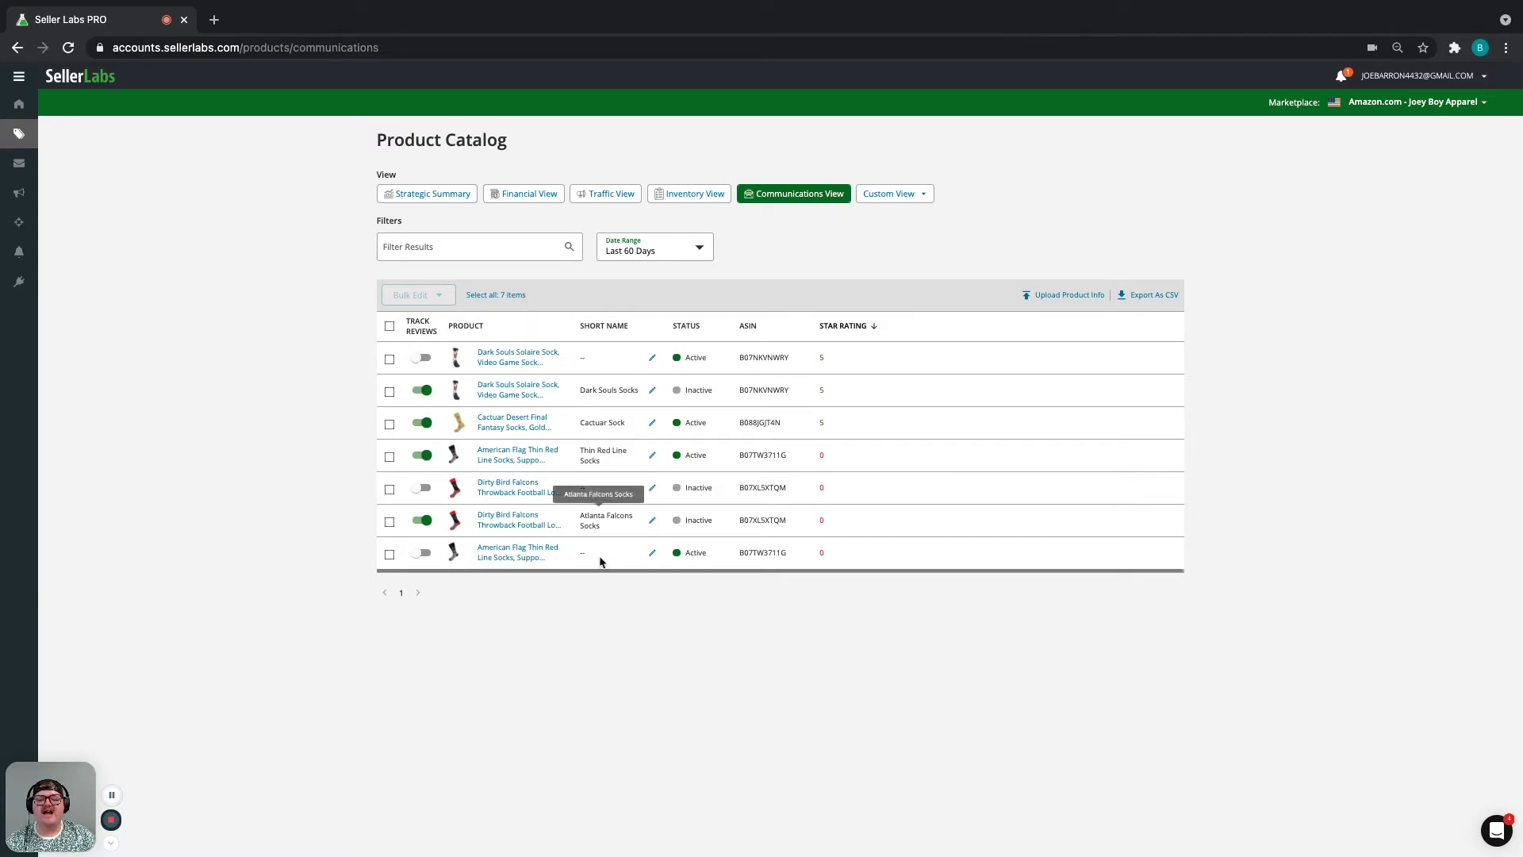
pyautogui.scroll(-1, 599, 560)
pyautogui.scroll(1, 600, 559)
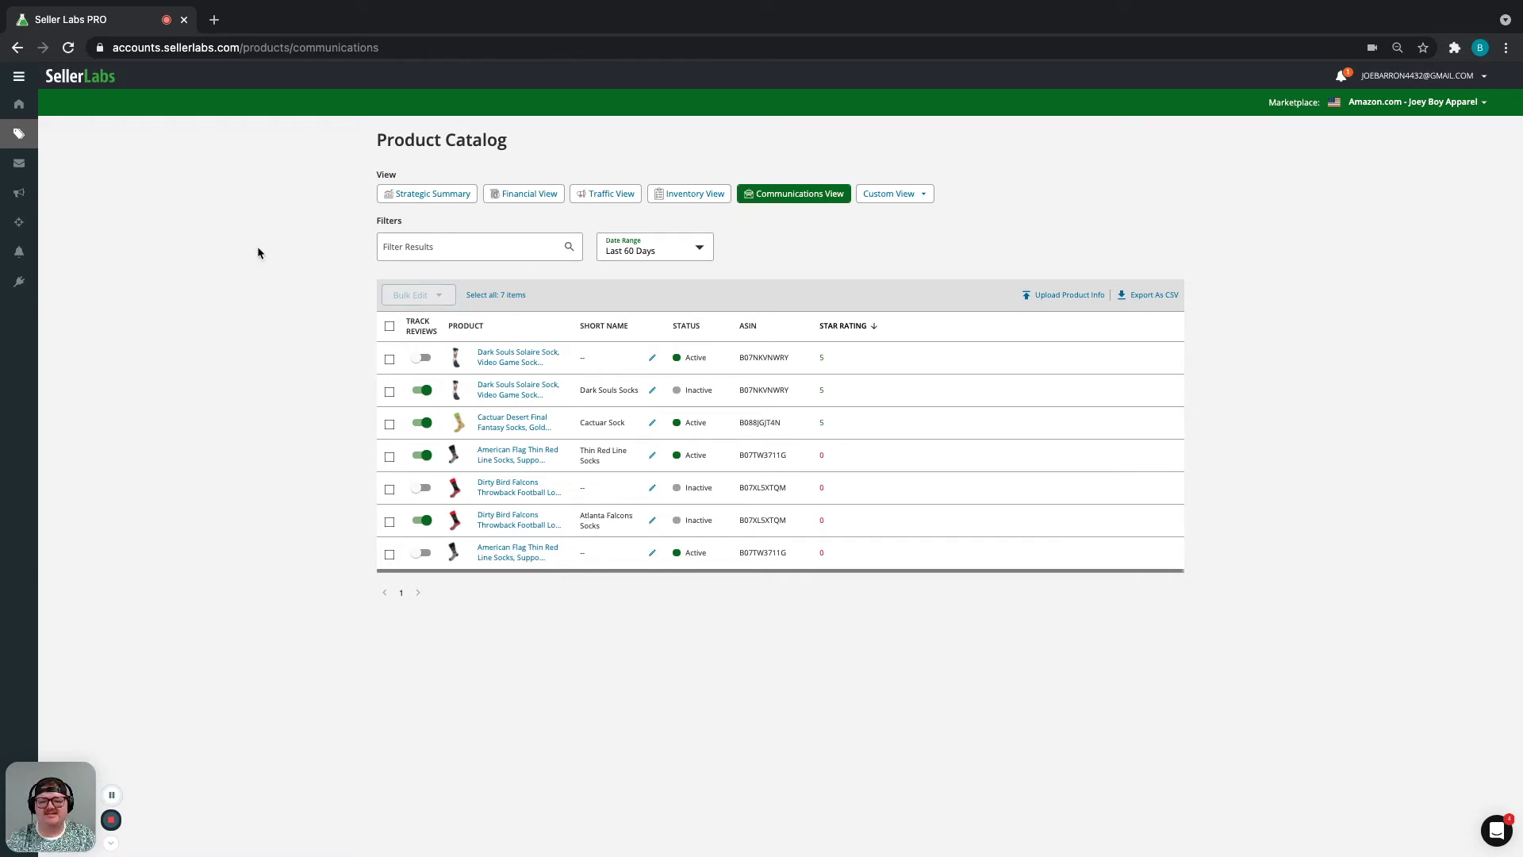
# Open the Communications performance page and review its overview, key metrics and feedback summaries.
pyautogui.click(35, 168)
pyautogui.click(46, 199)
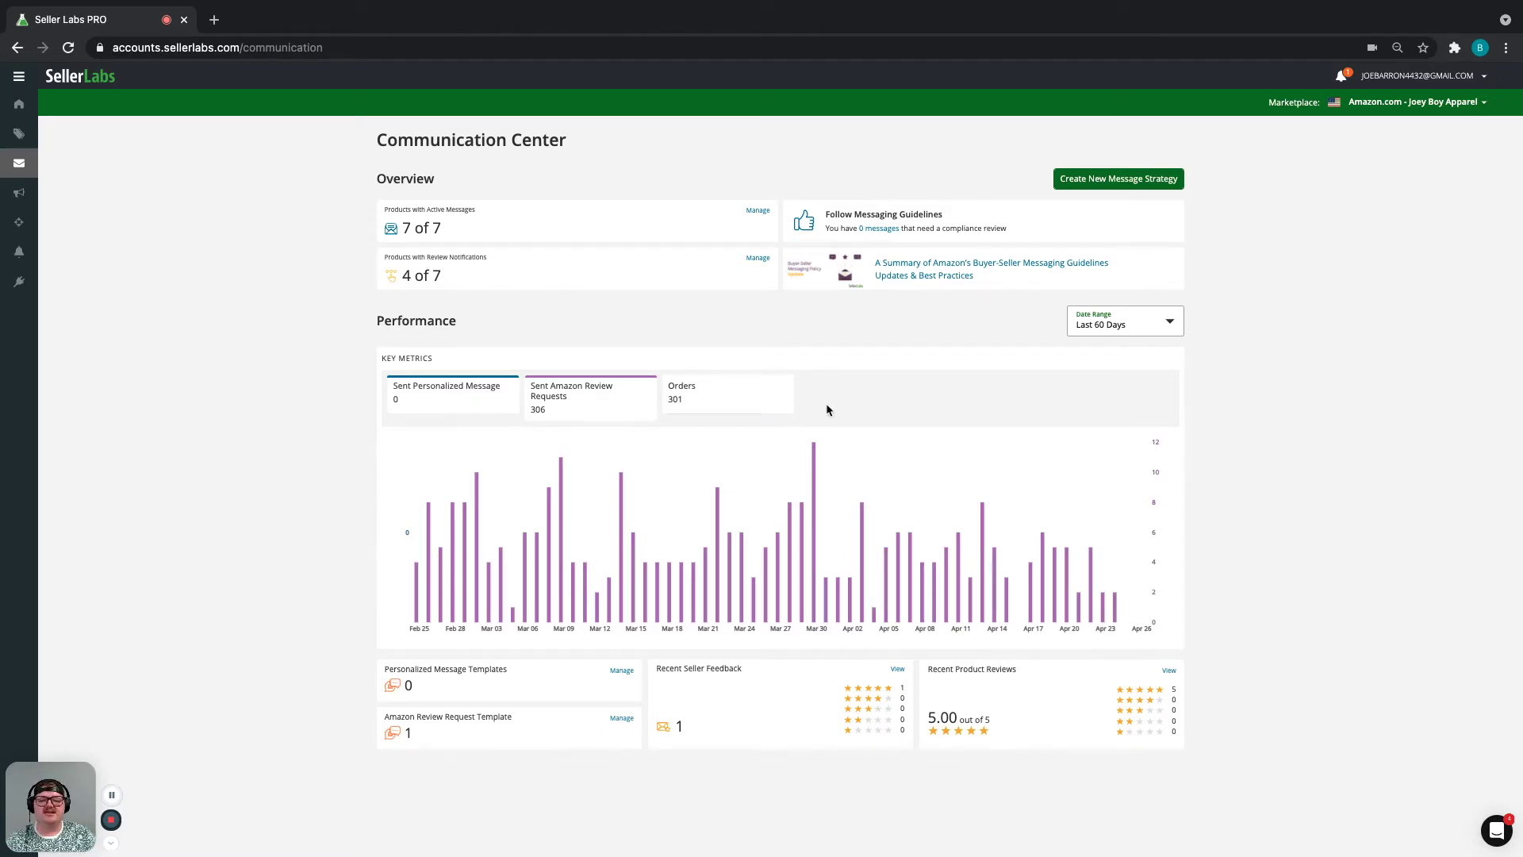
pyautogui.scroll(-1, 885, 387)
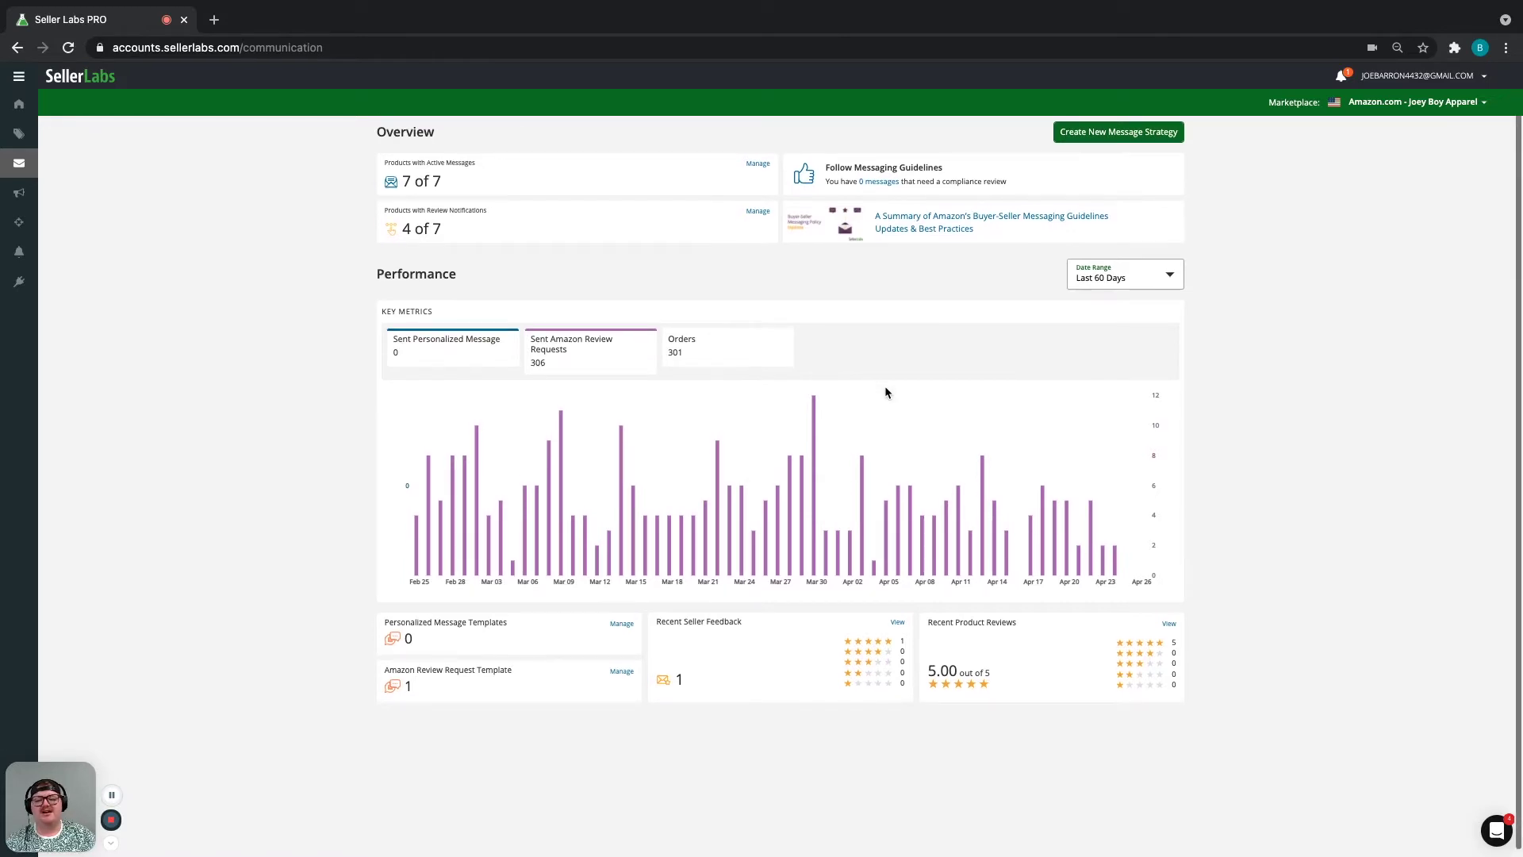
pyautogui.scroll(1, 856, 379)
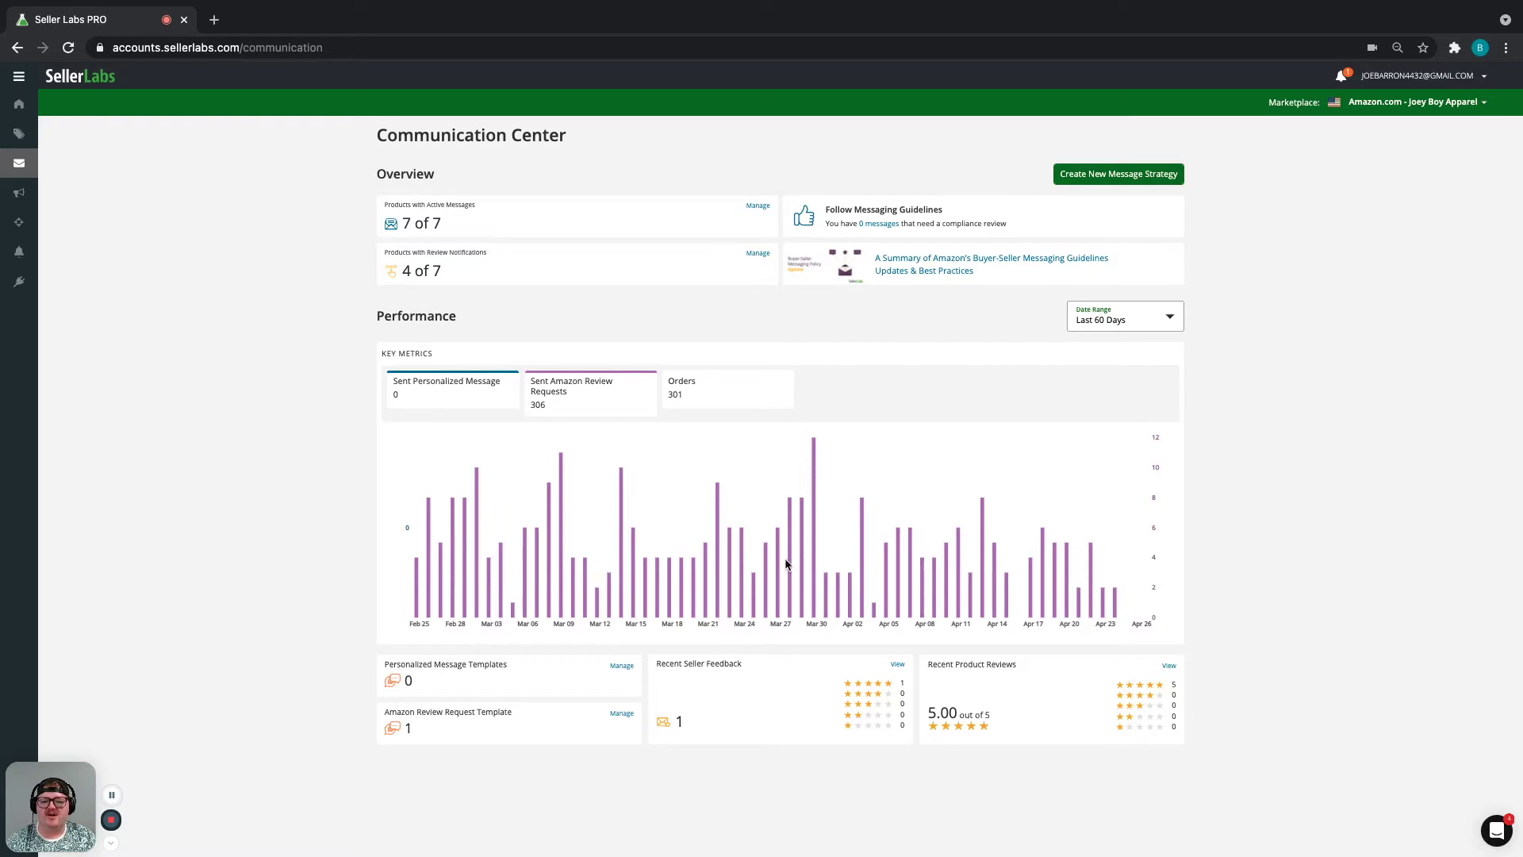
# From the automated messages, start a new message strategy and look through the available message templates.
pyautogui.click(19, 165)
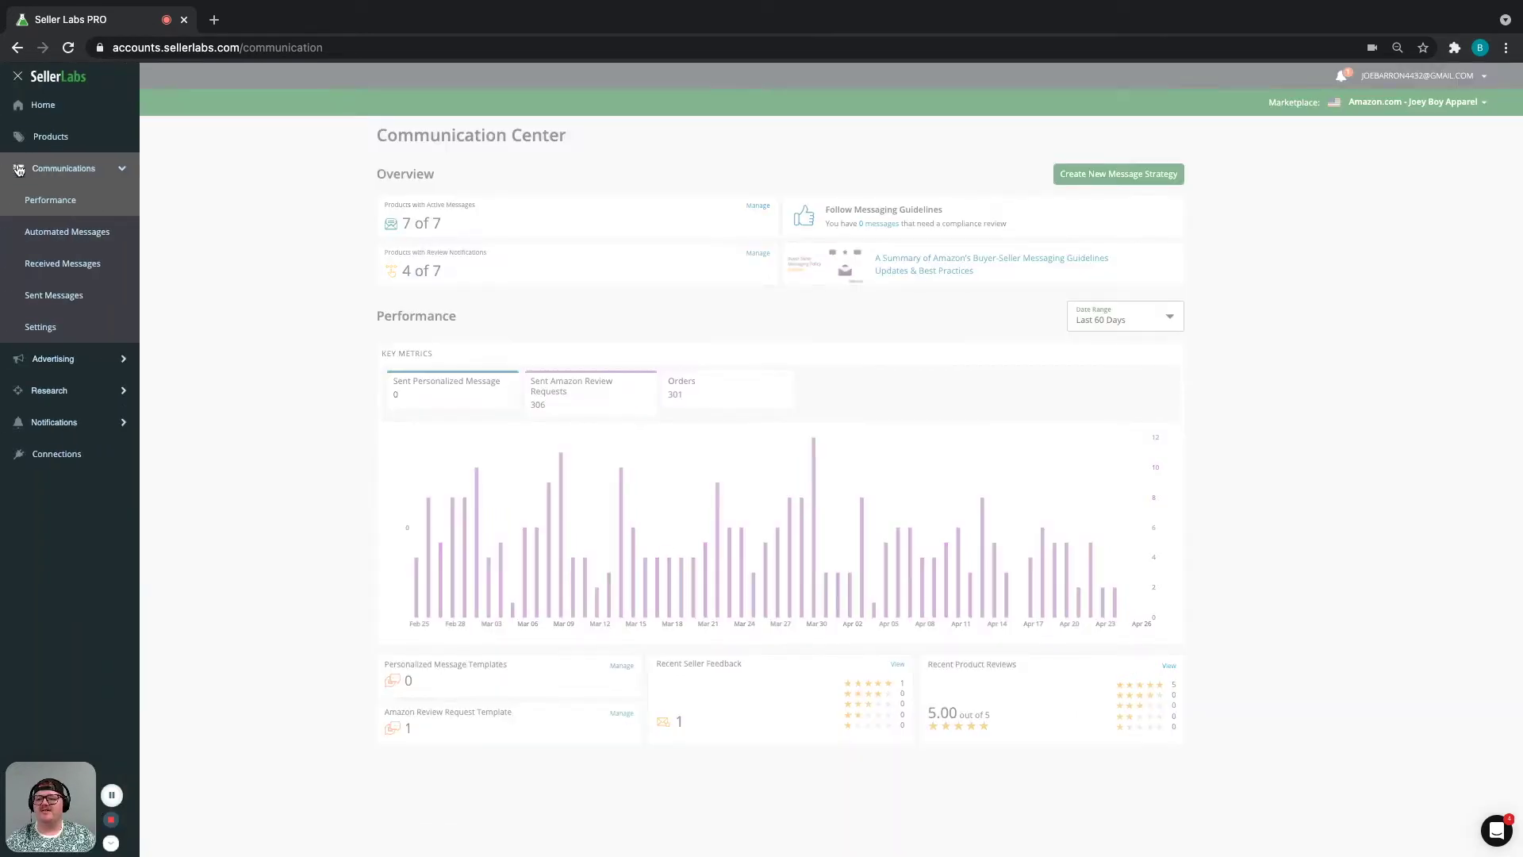
pyautogui.click(57, 233)
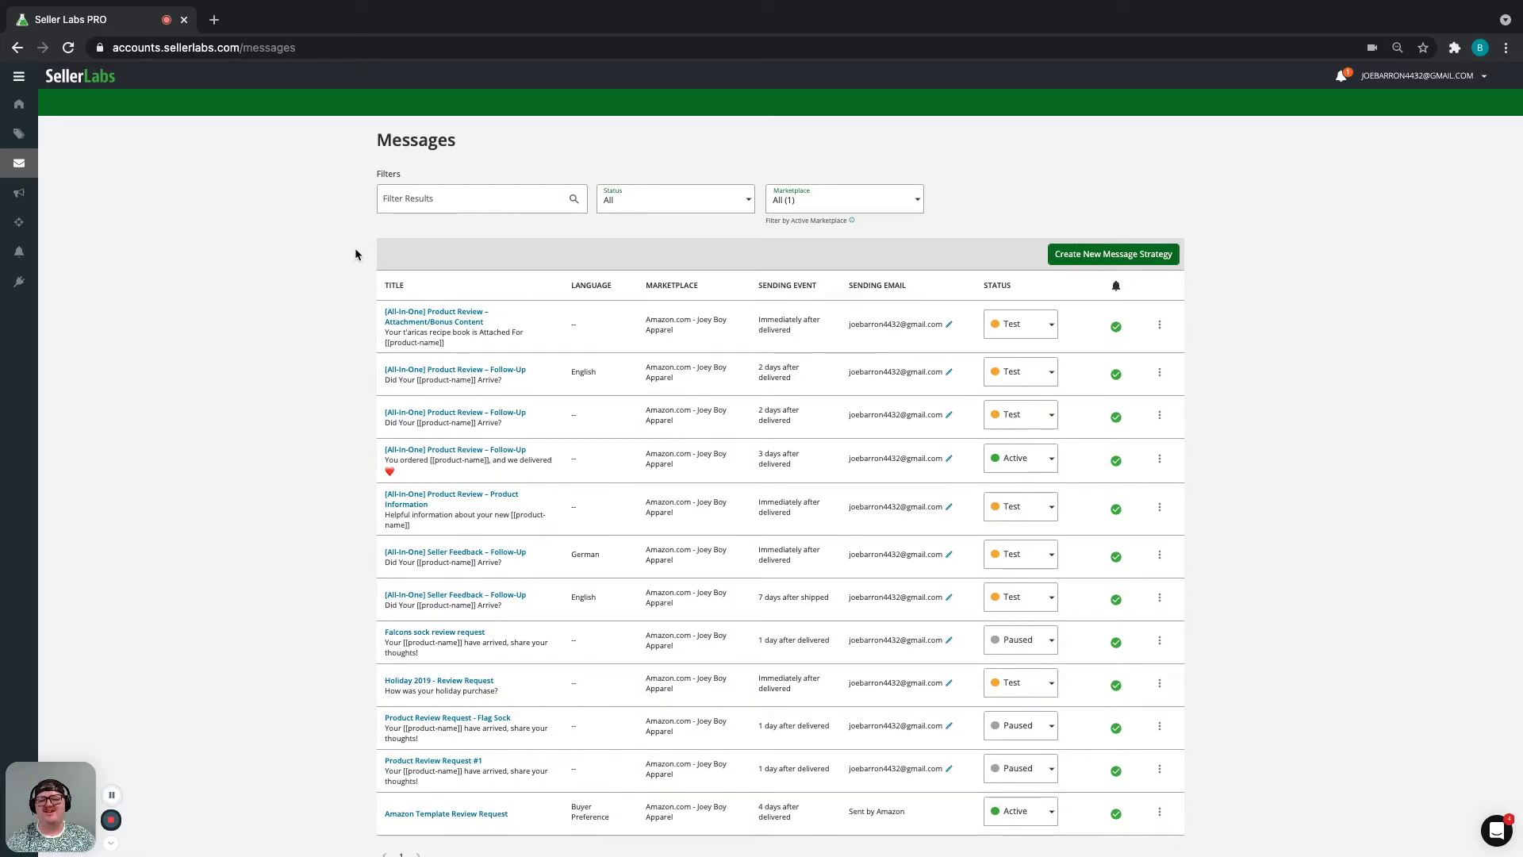
pyautogui.click(1111, 254)
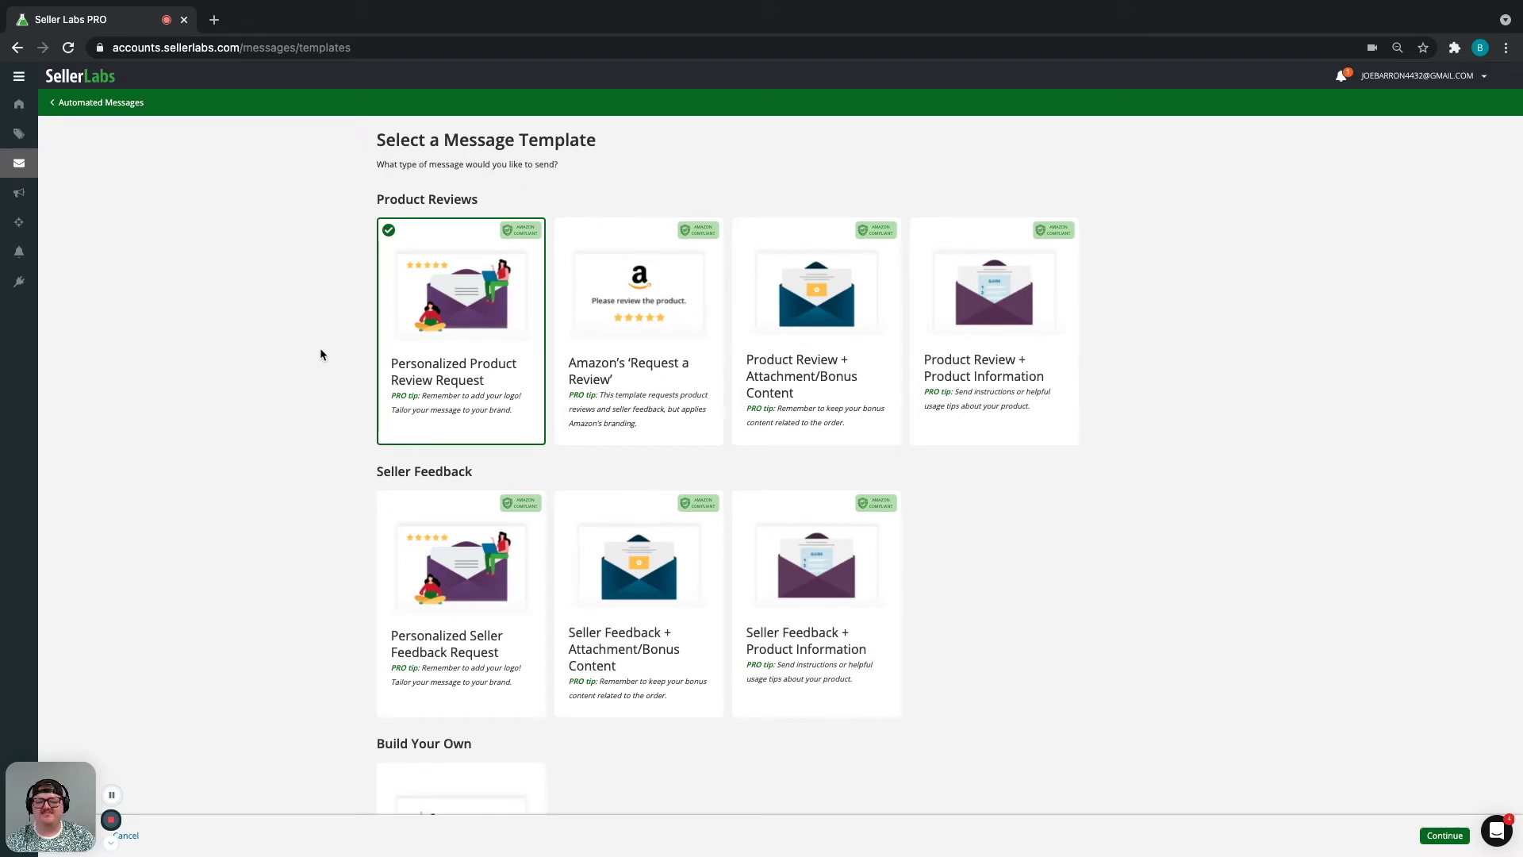
pyautogui.scroll(-3, 278, 345)
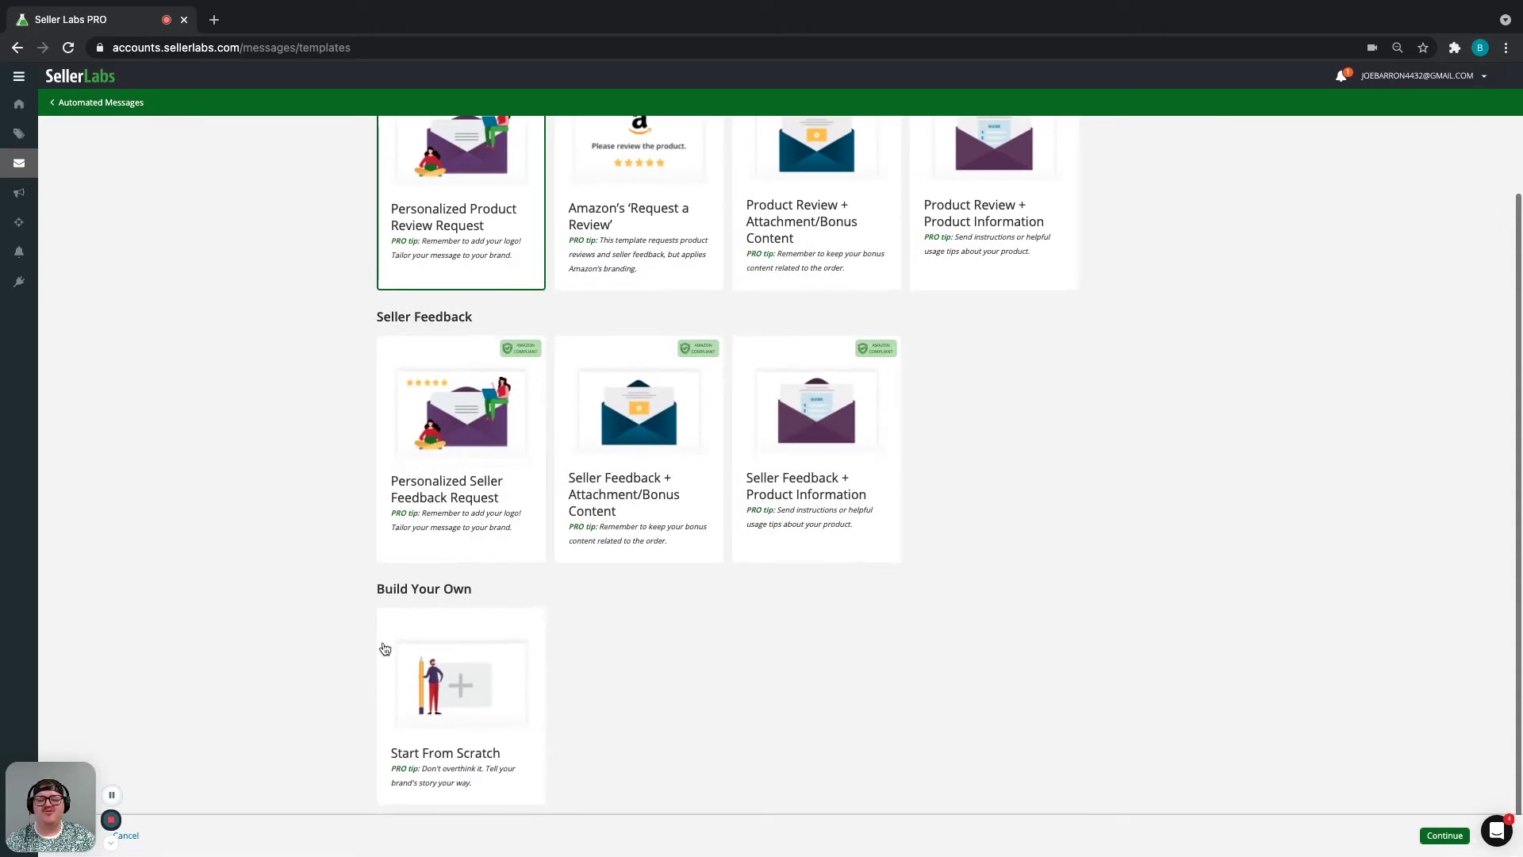
pyautogui.scroll(3, 327, 552)
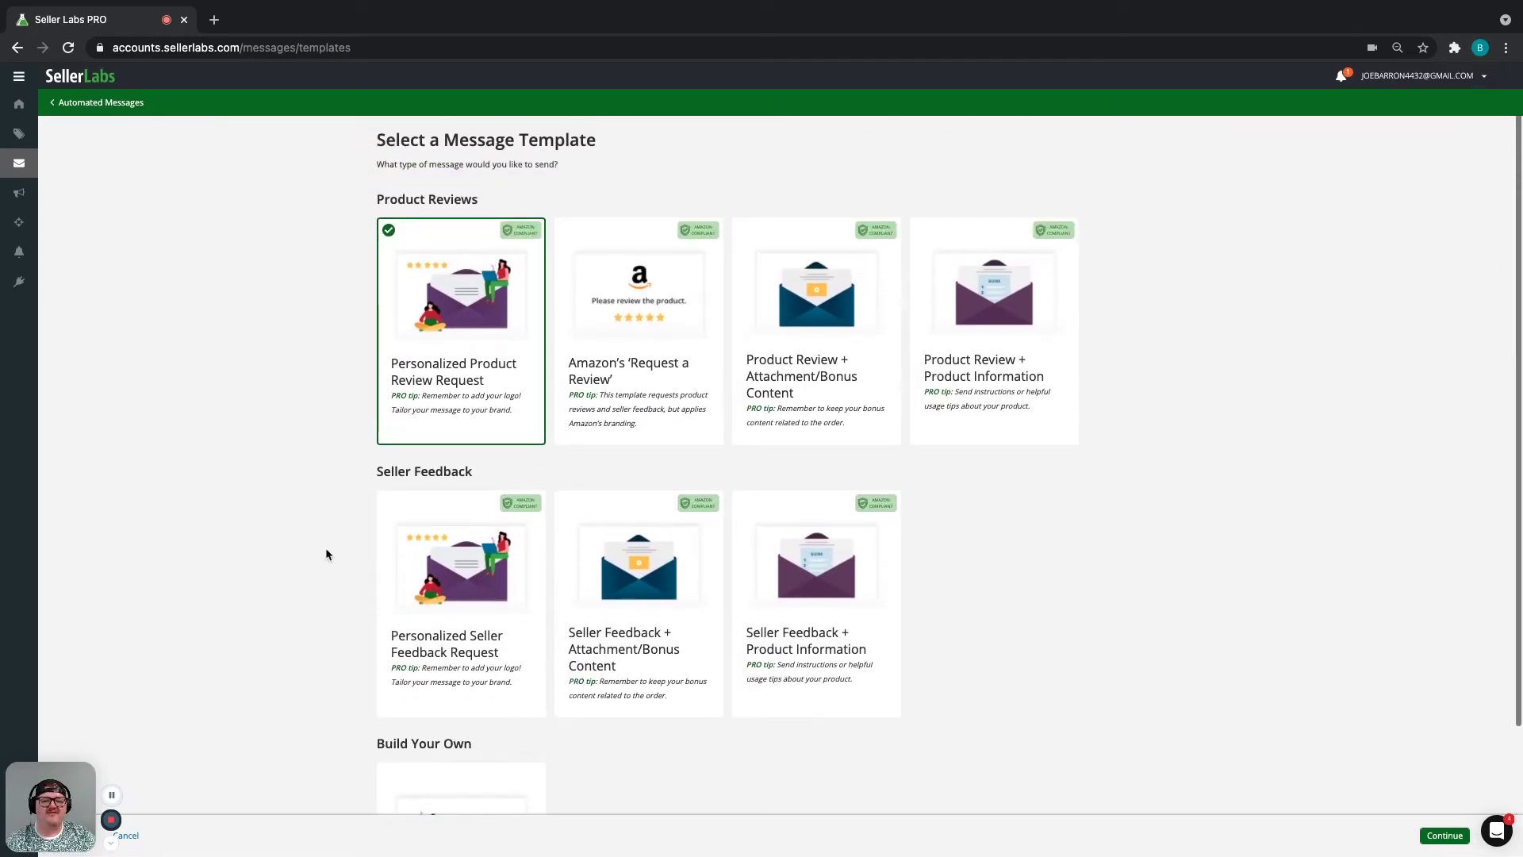
# Return to the automated messages list, review its entries and view the status options of the first message.
pyautogui.click(17, 164)
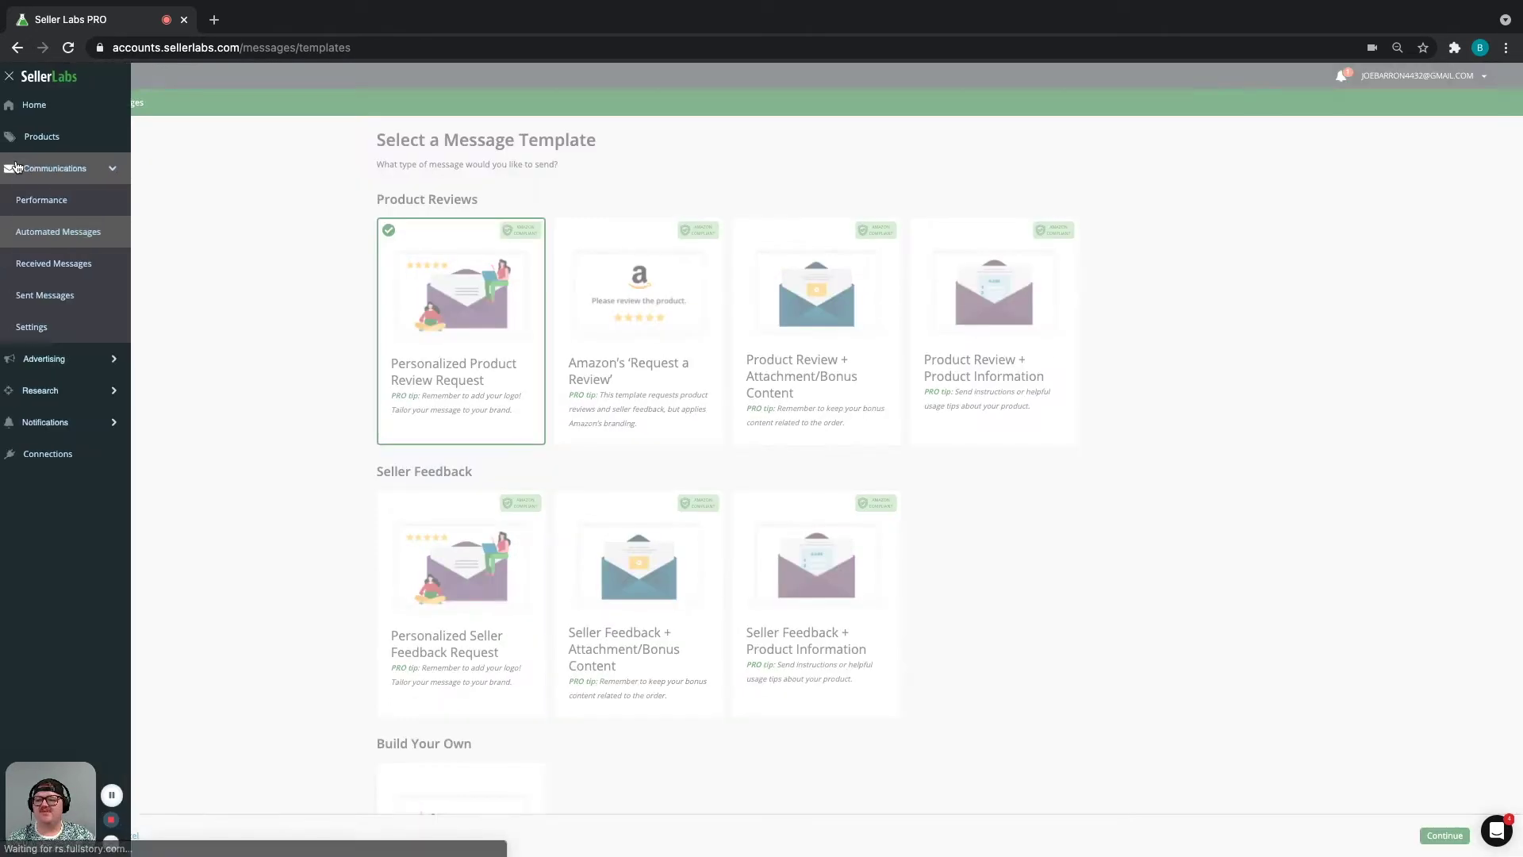
pyautogui.click(58, 238)
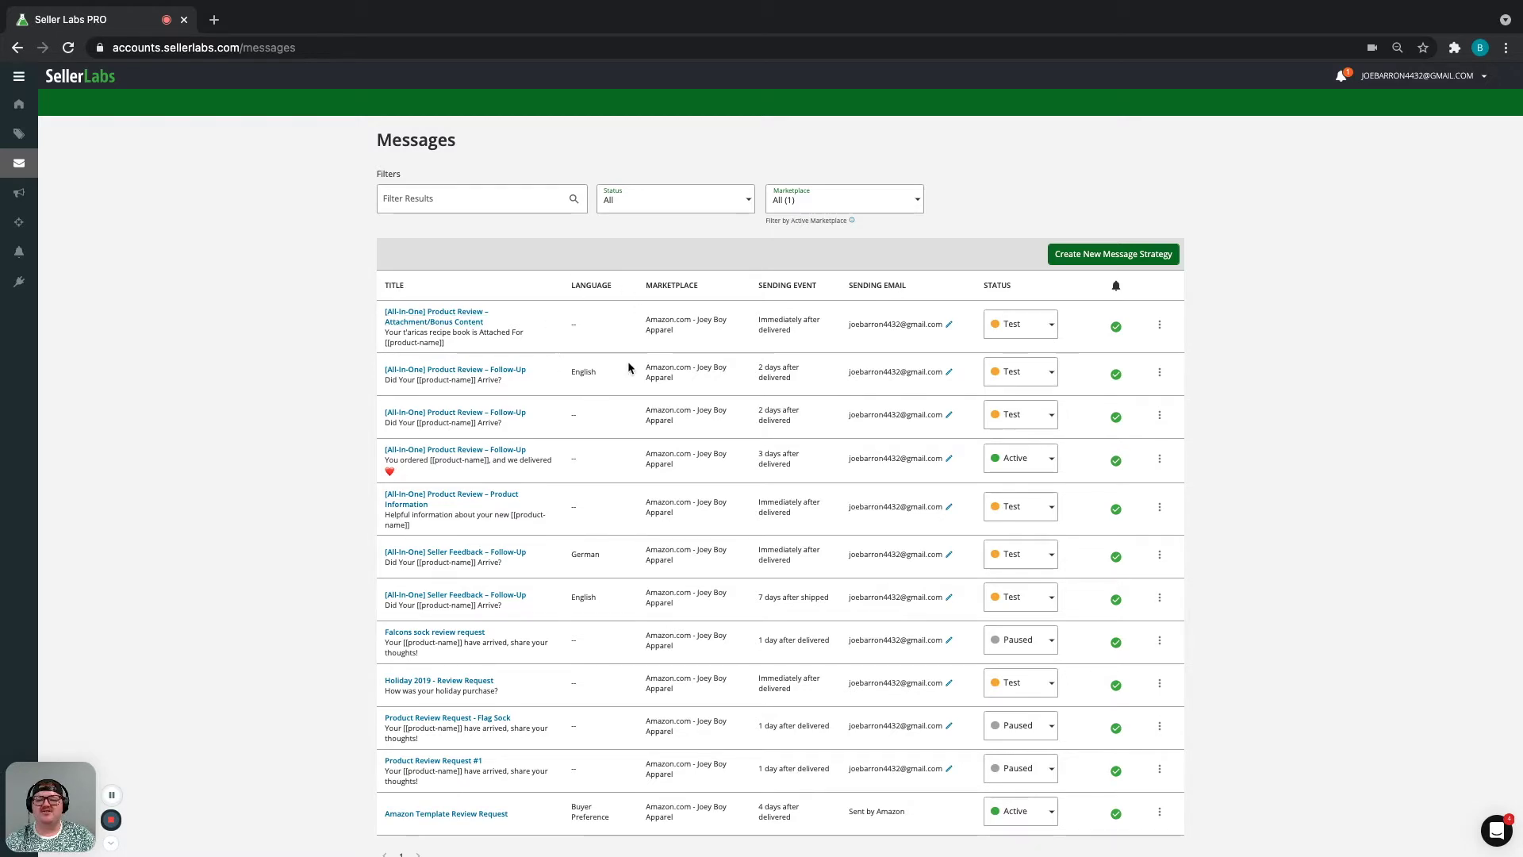
pyautogui.scroll(-2, 690, 369)
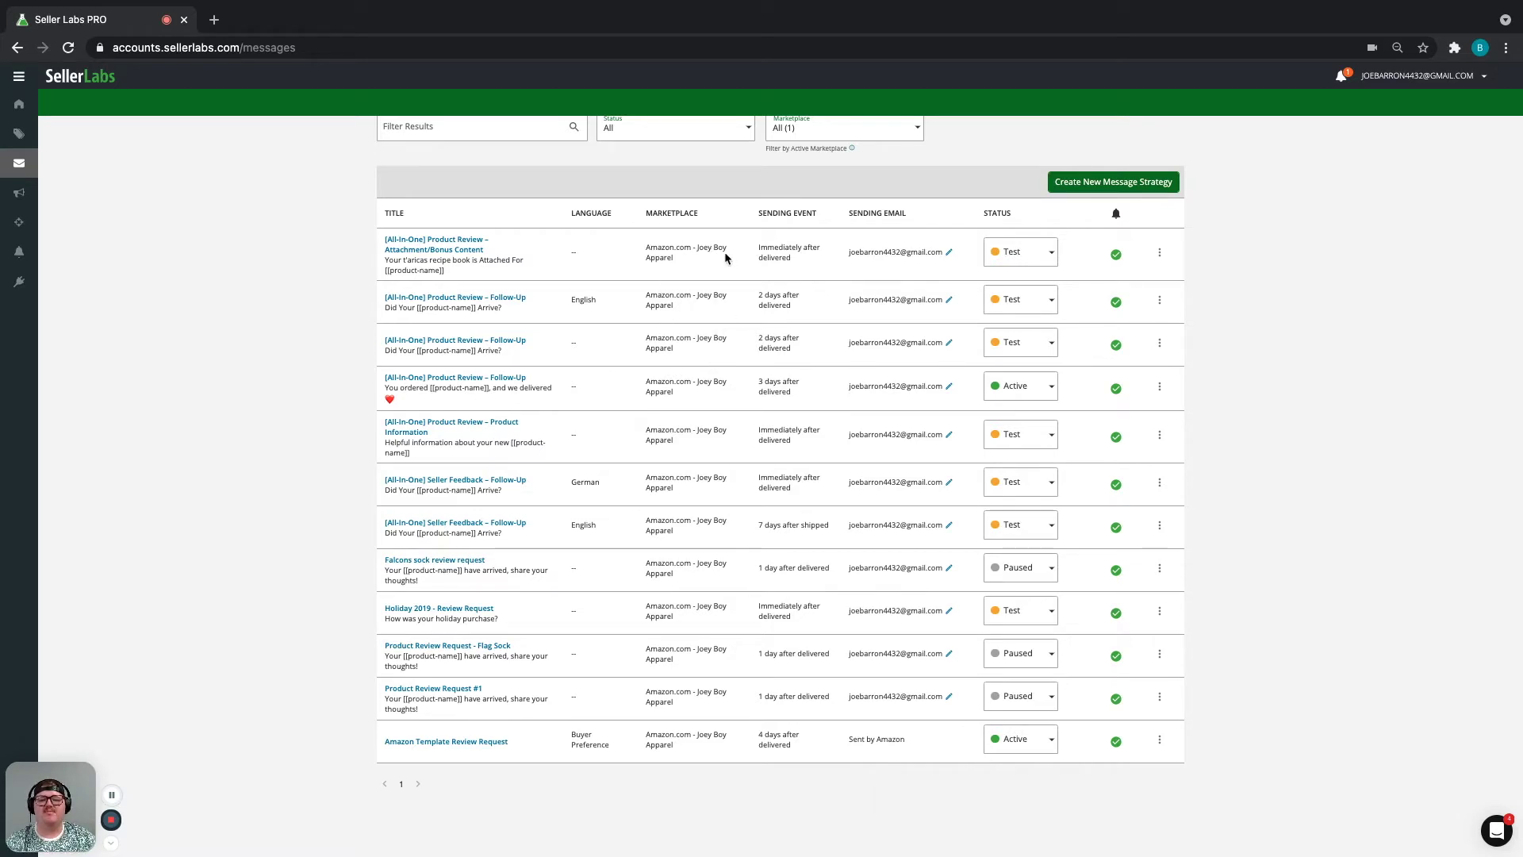
pyautogui.scroll(-1, 868, 384)
pyautogui.scroll(2, 869, 384)
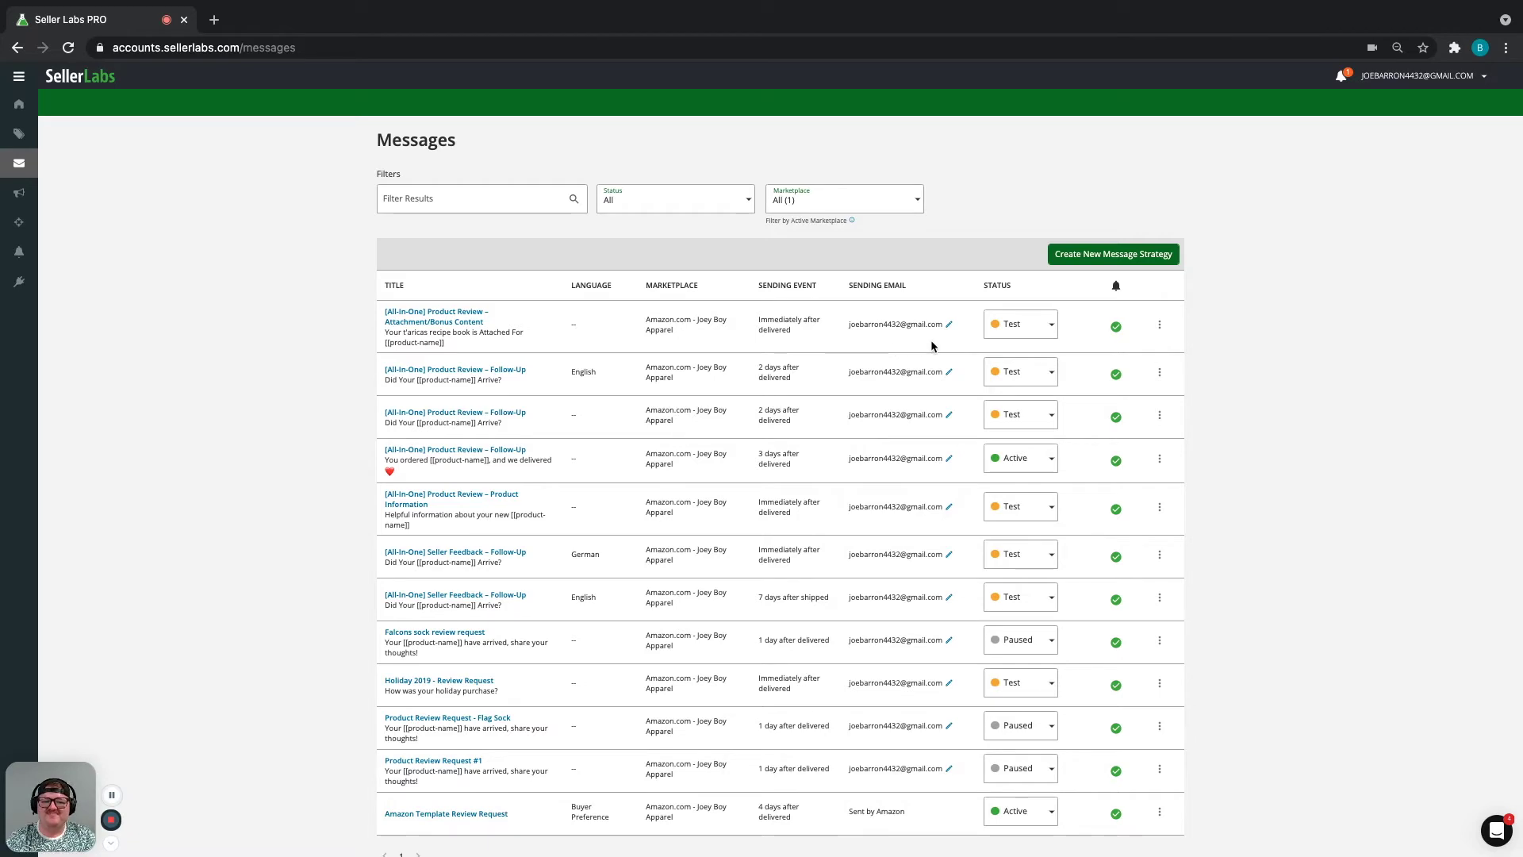
pyautogui.click(1025, 325)
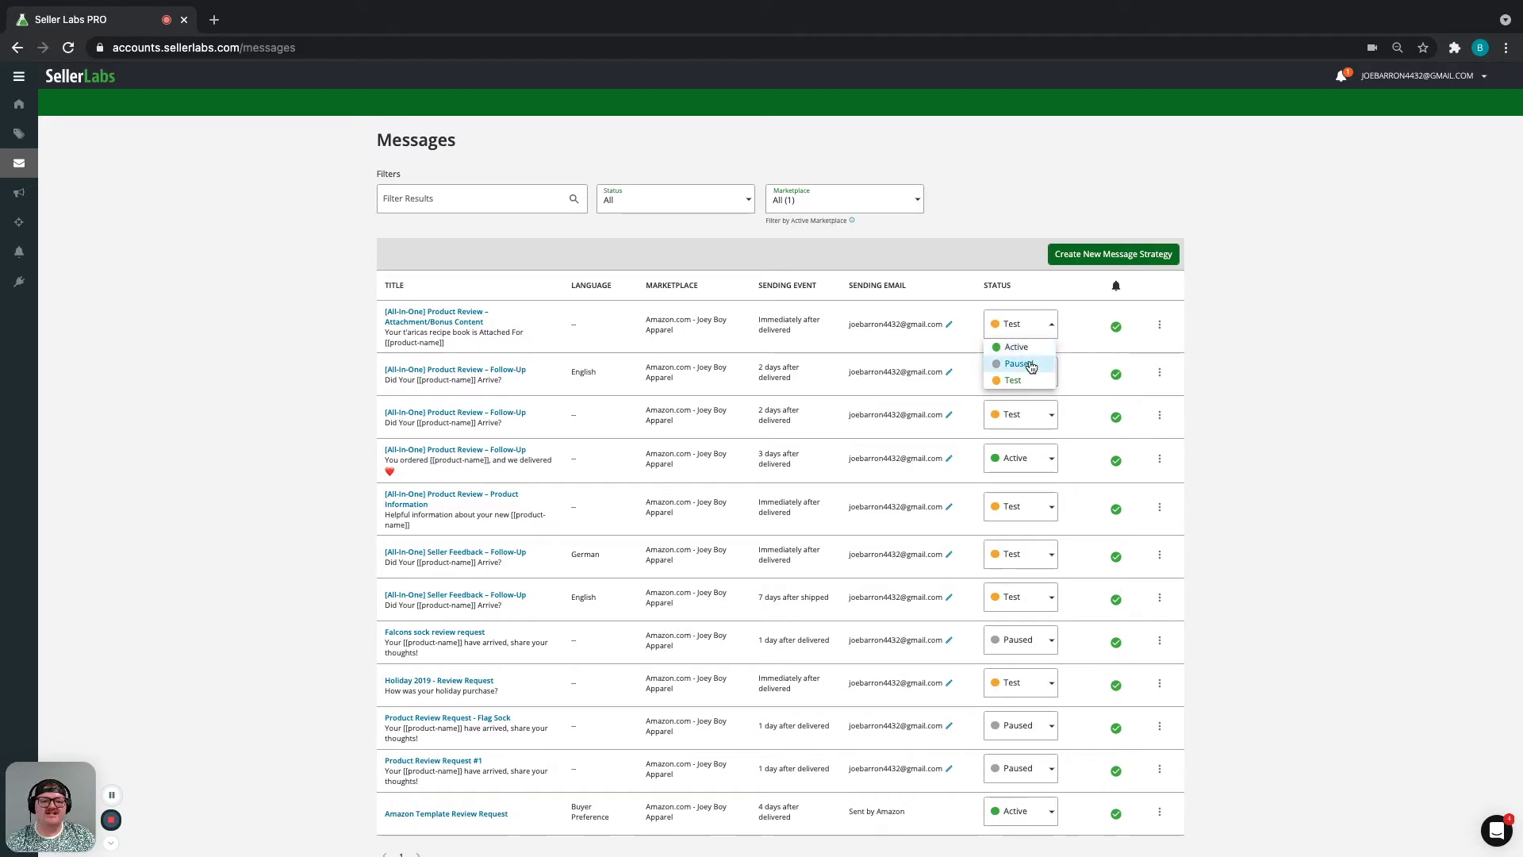
pyautogui.click(1088, 325)
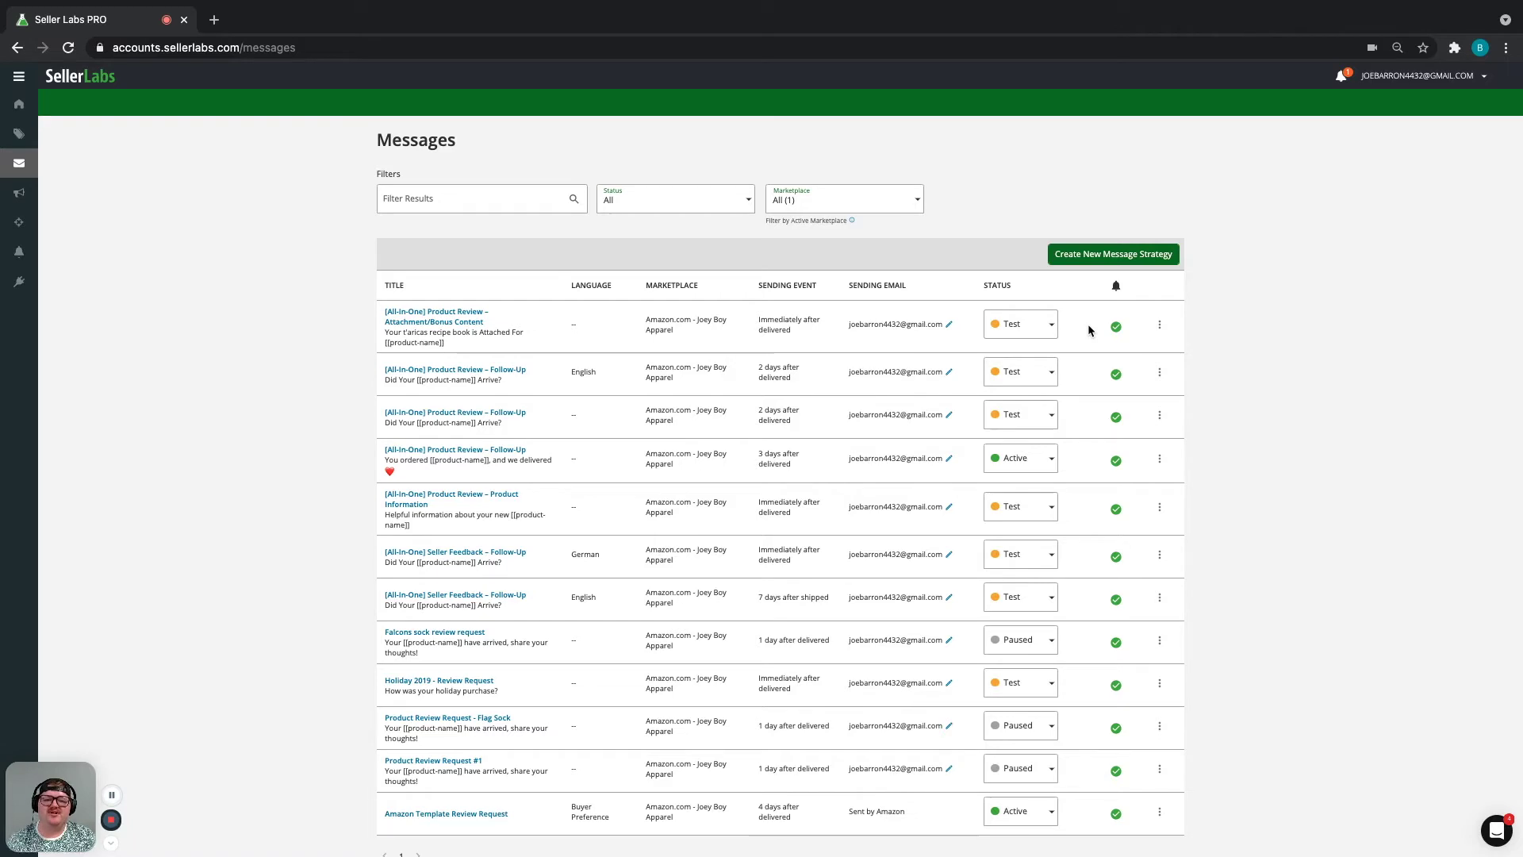
# Open the received messages and review the seller feedback, its date range options and the product reviews.
pyautogui.click(20, 167)
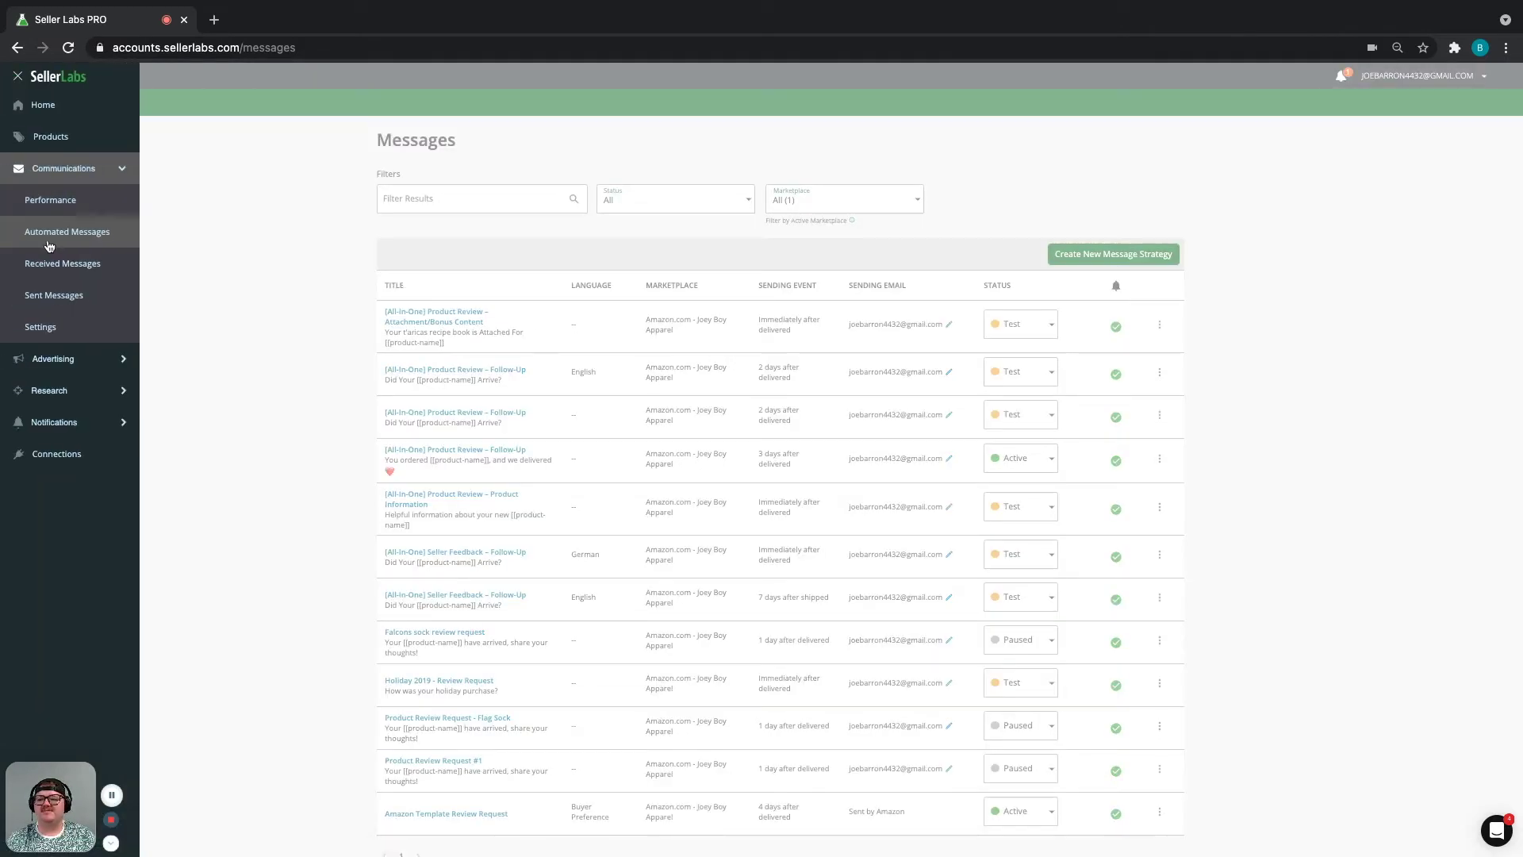
pyautogui.click(51, 266)
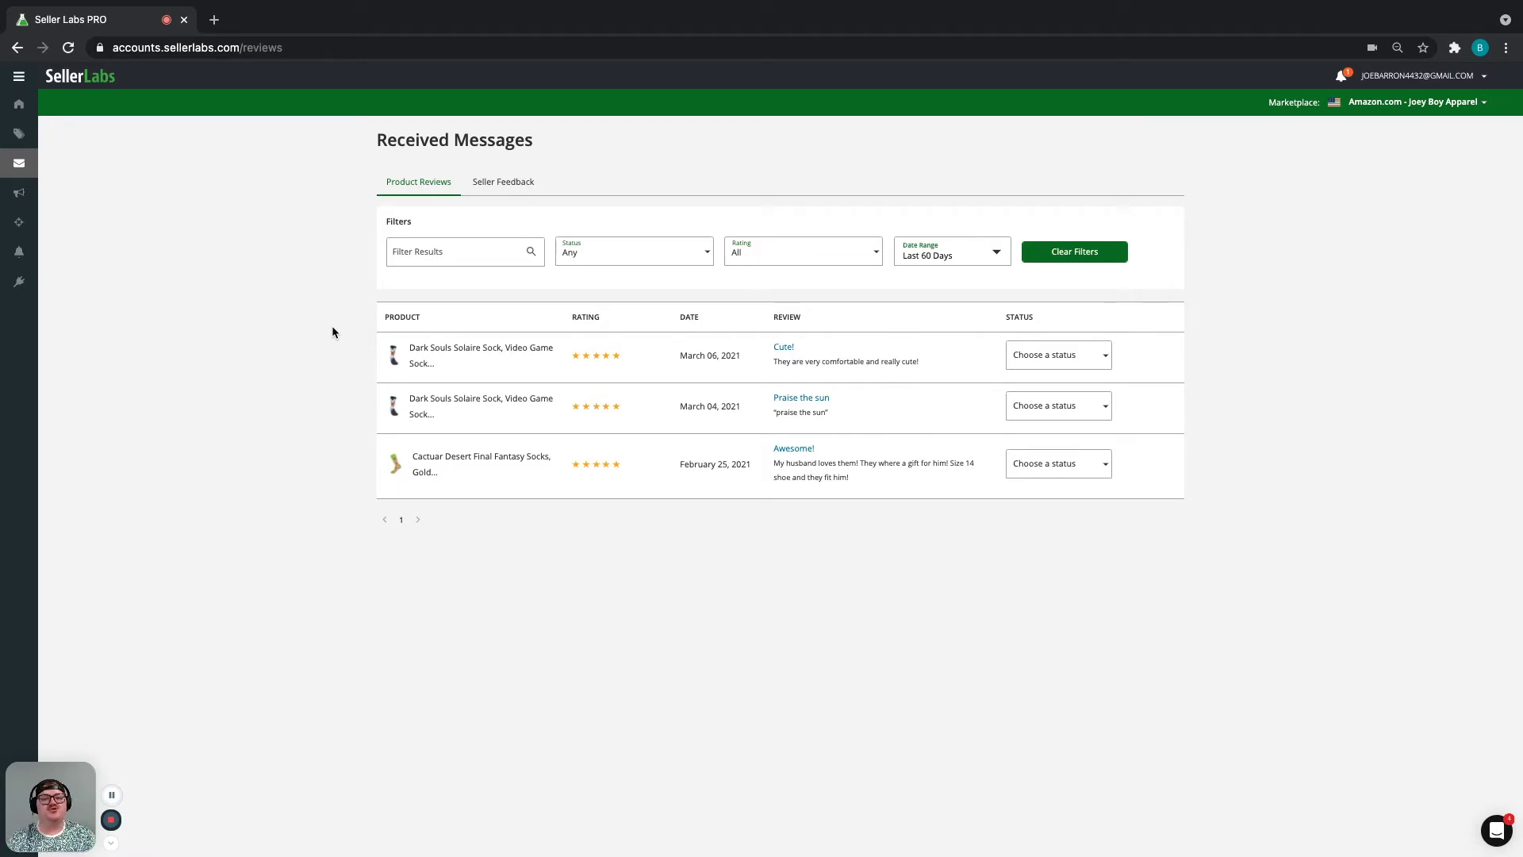
pyautogui.click(507, 184)
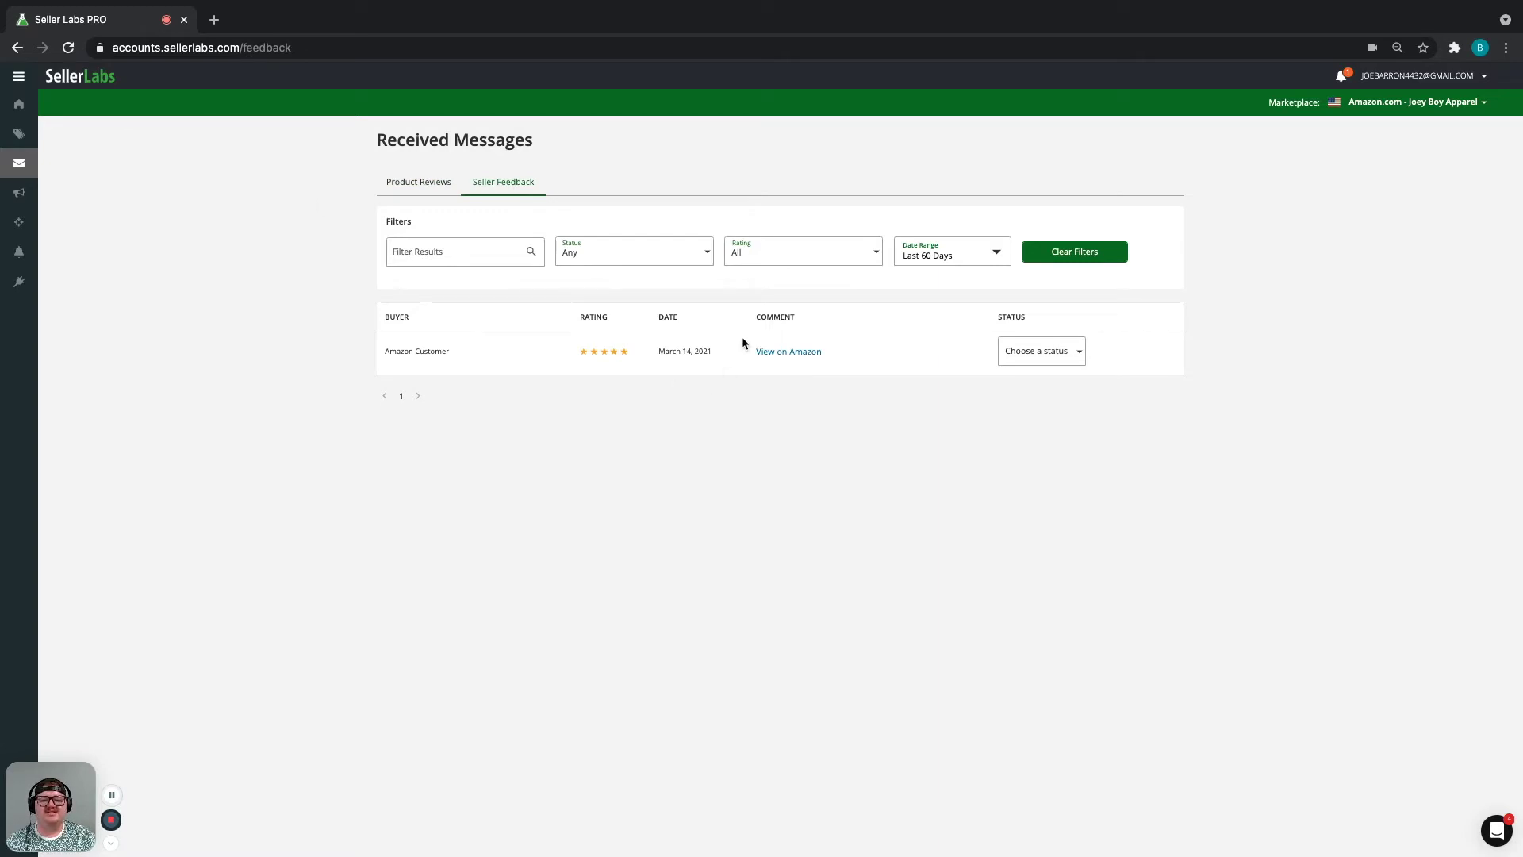
pyautogui.click(965, 252)
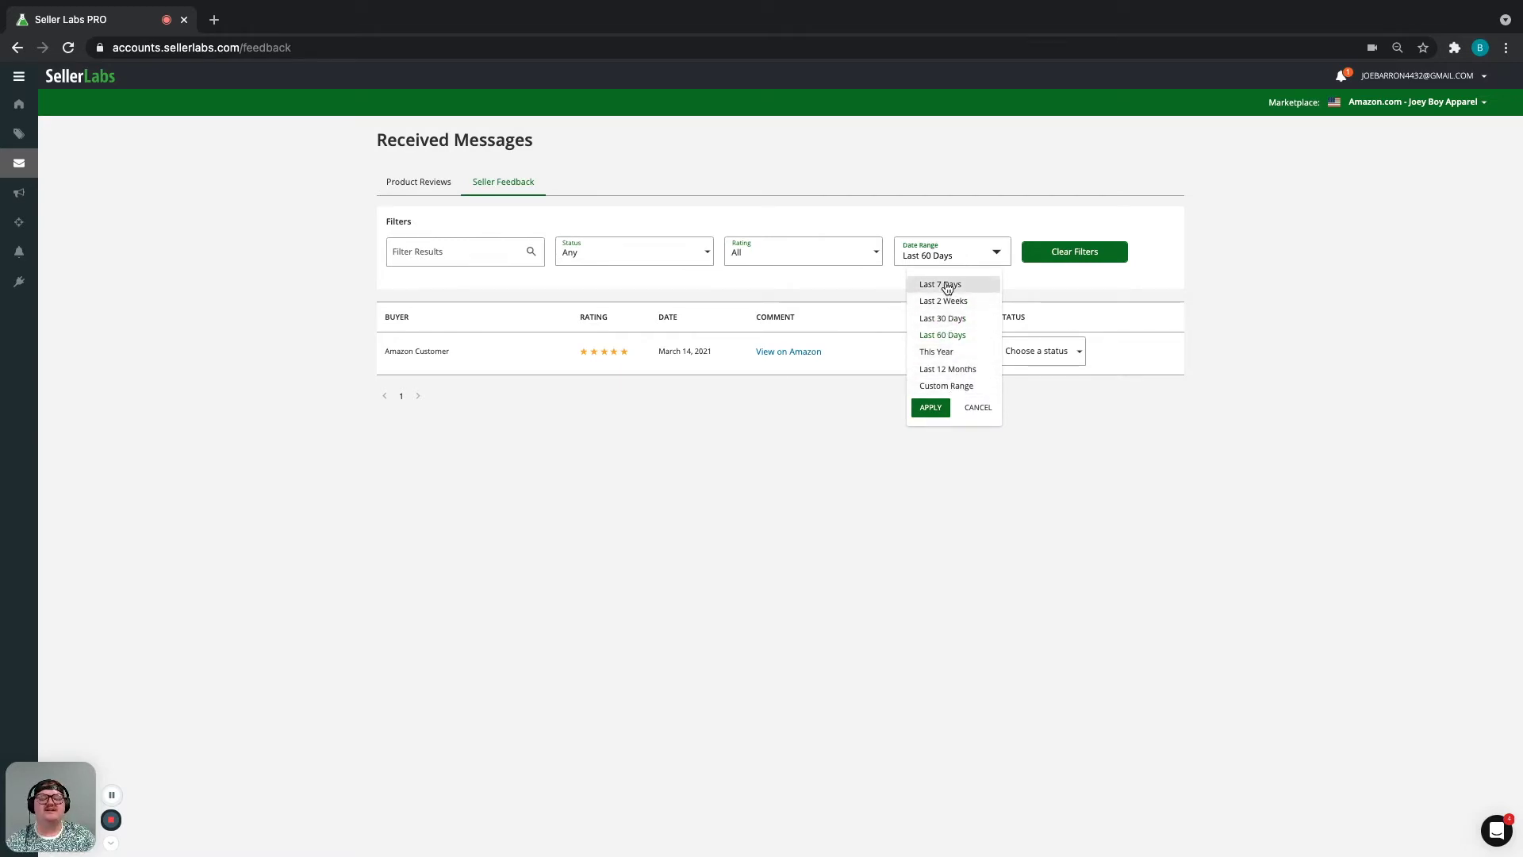
pyautogui.click(398, 186)
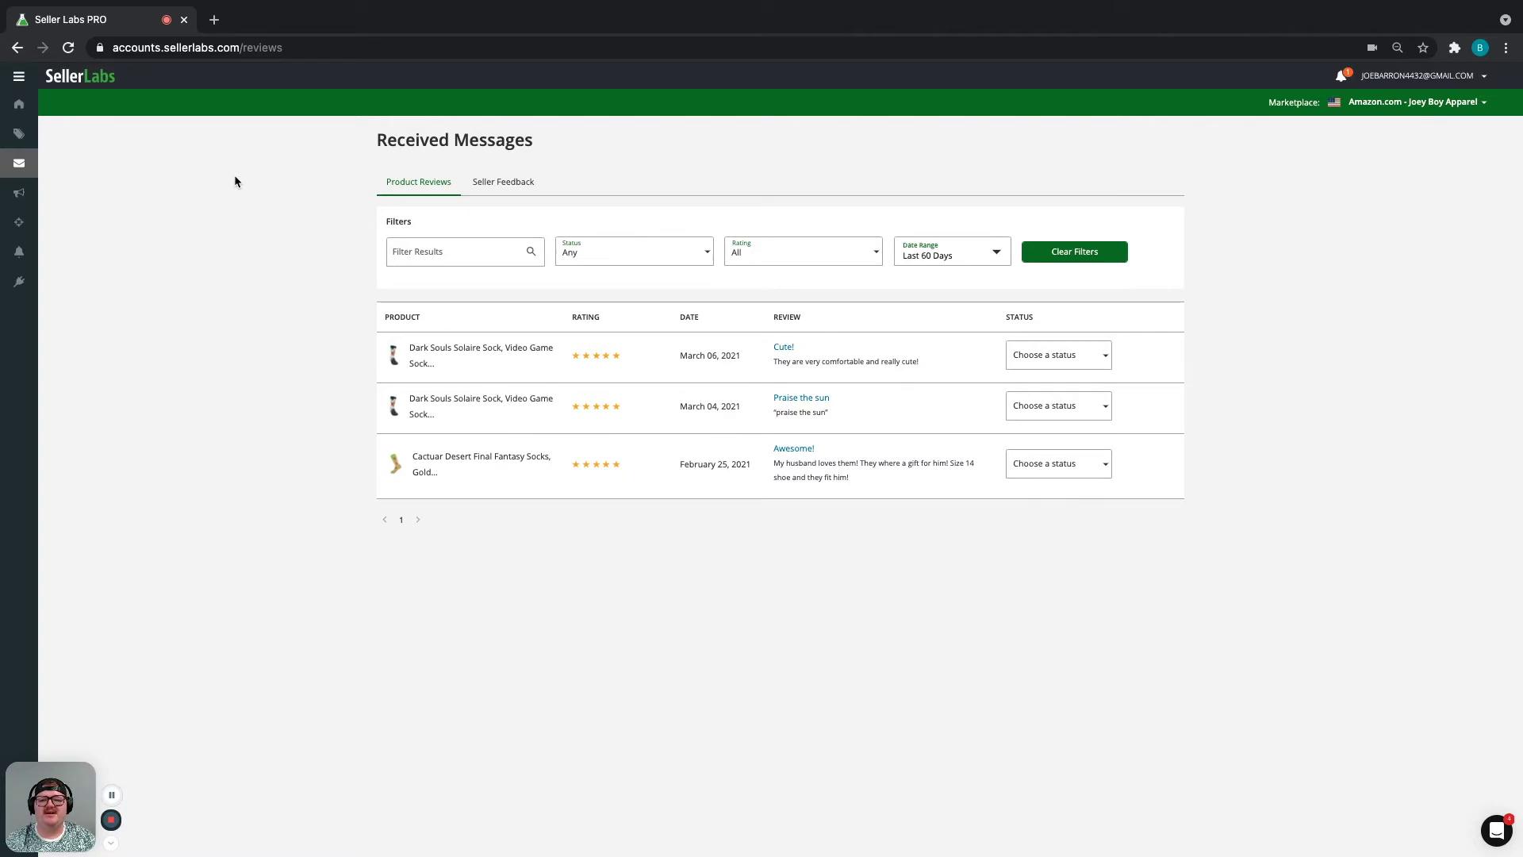
# Open the sent messages and view the 2020-12-01 [TEST] message about the recipe book for the Cactuar Sock.
pyautogui.click(21, 165)
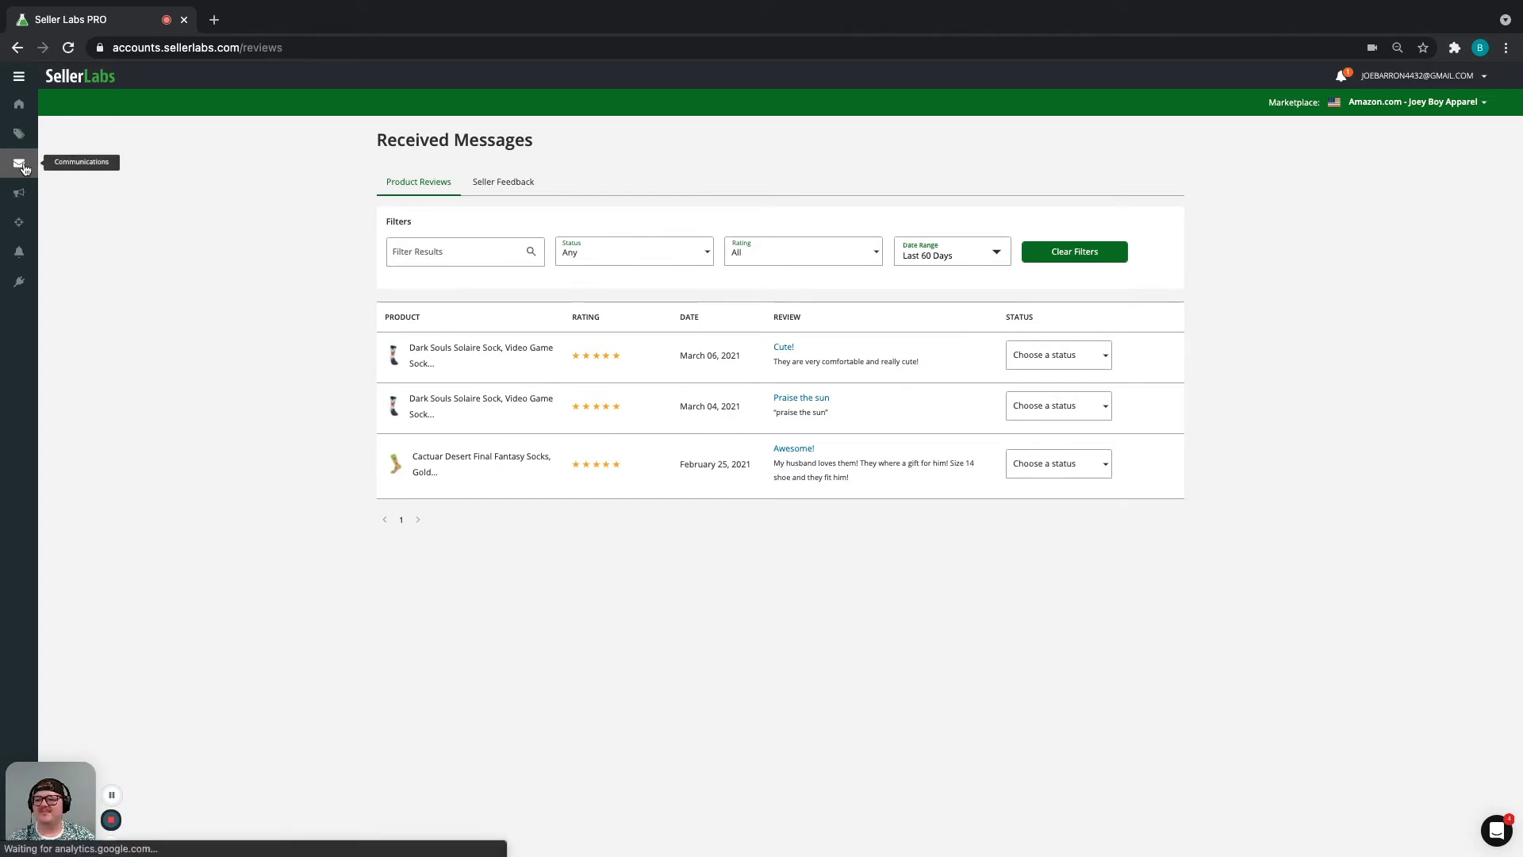
pyautogui.click(70, 297)
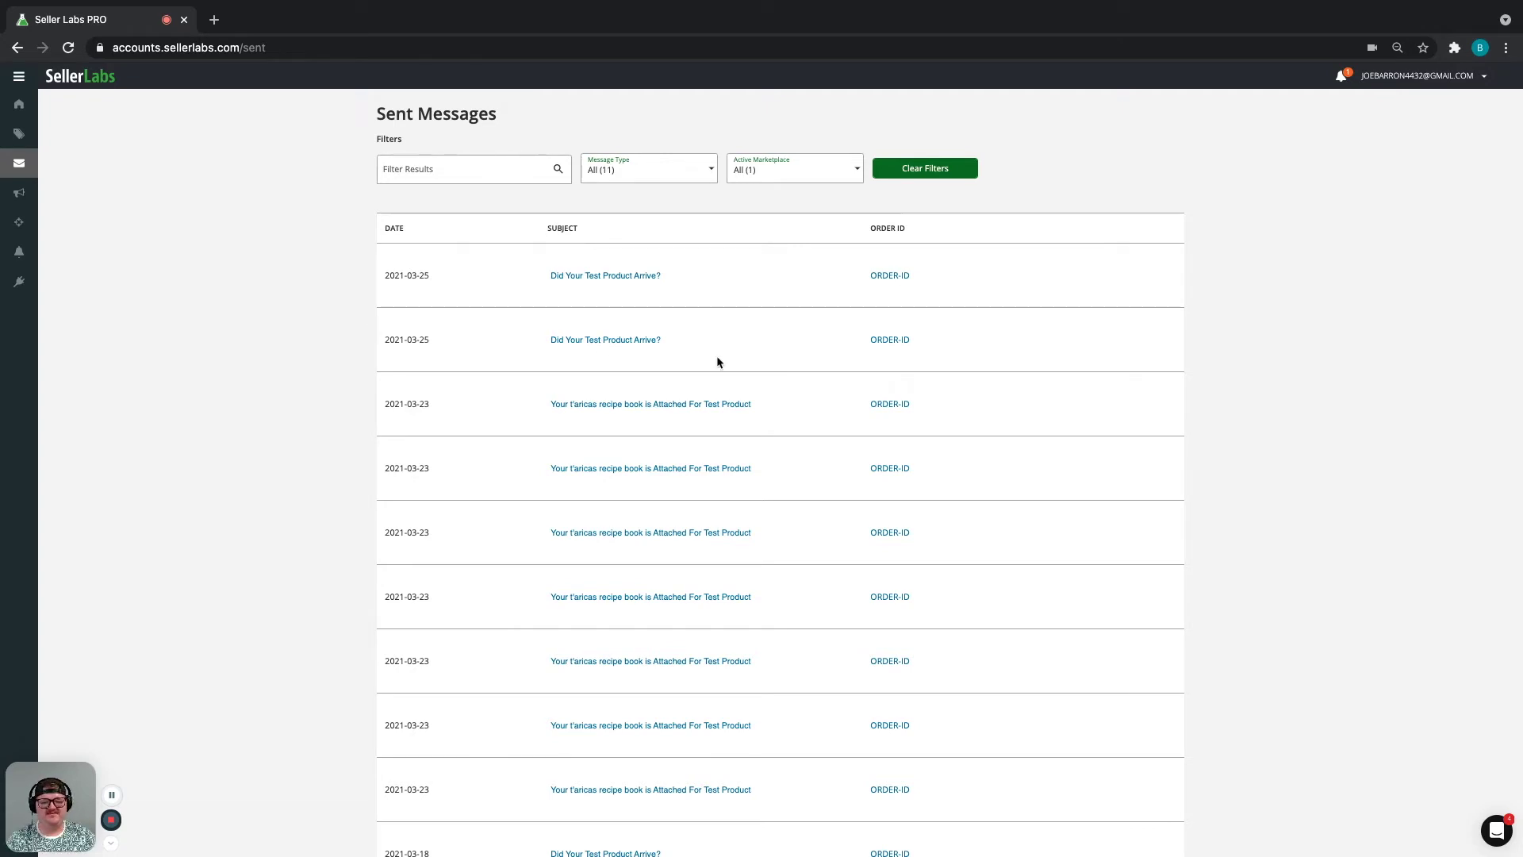
pyautogui.scroll(-3, 785, 361)
pyautogui.scroll(-5, 787, 365)
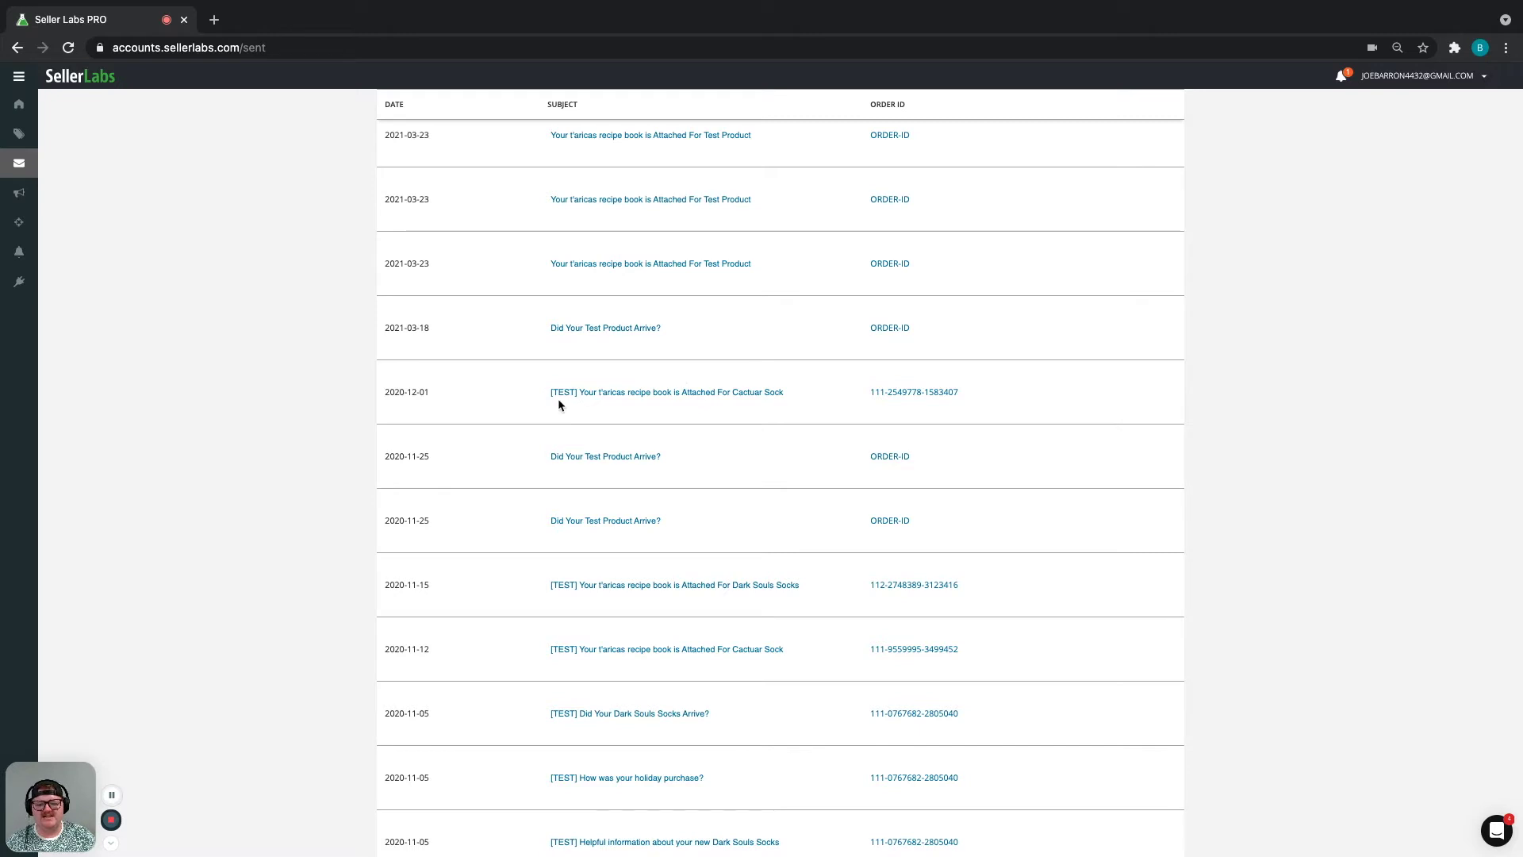
pyautogui.click(645, 393)
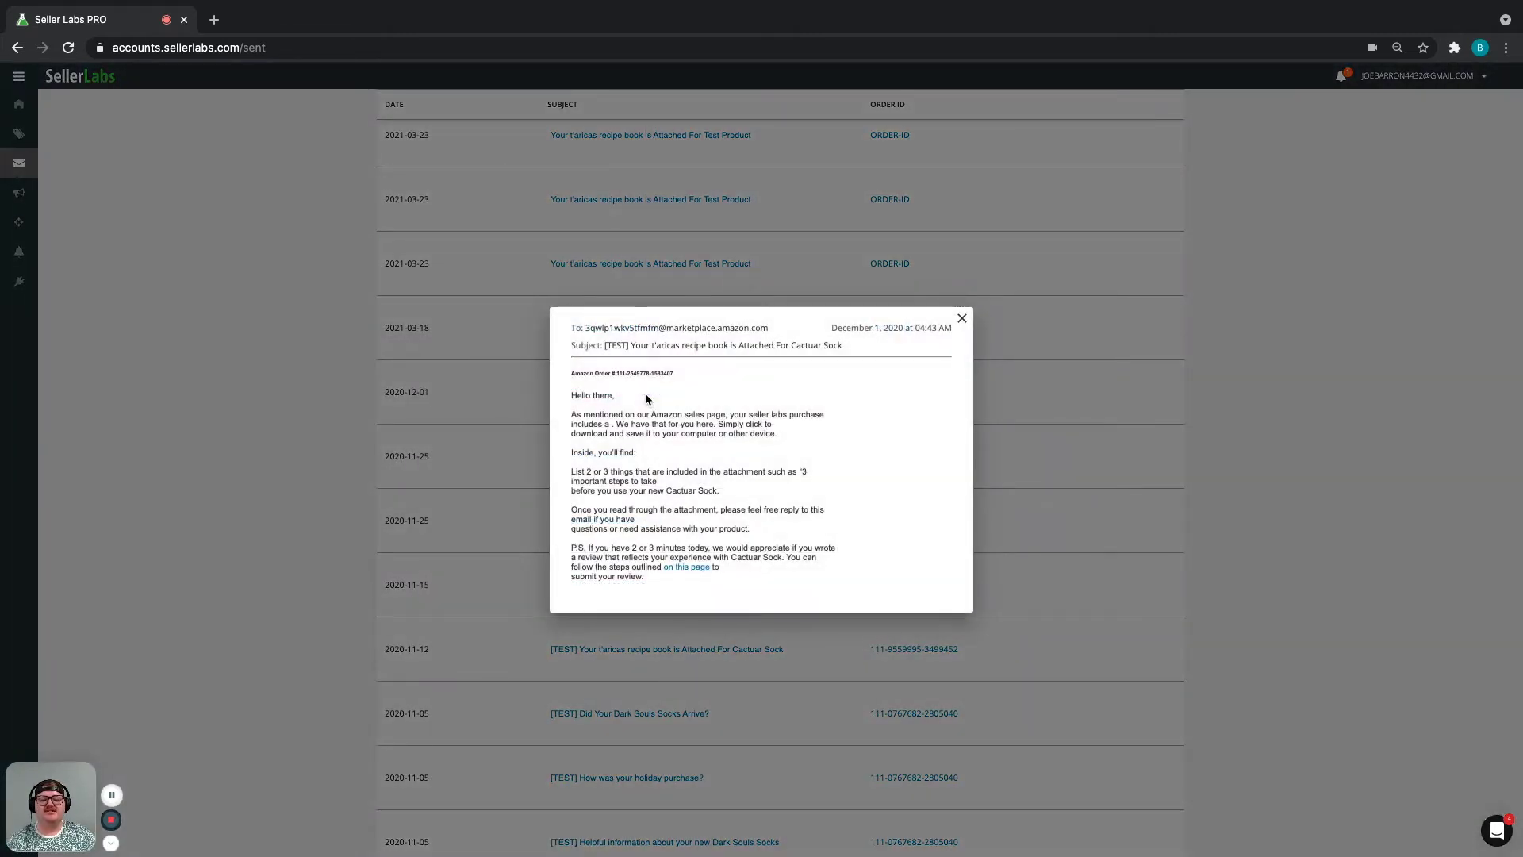
# Close the opened sent message and open the communications message settings.
pyautogui.click(961, 320)
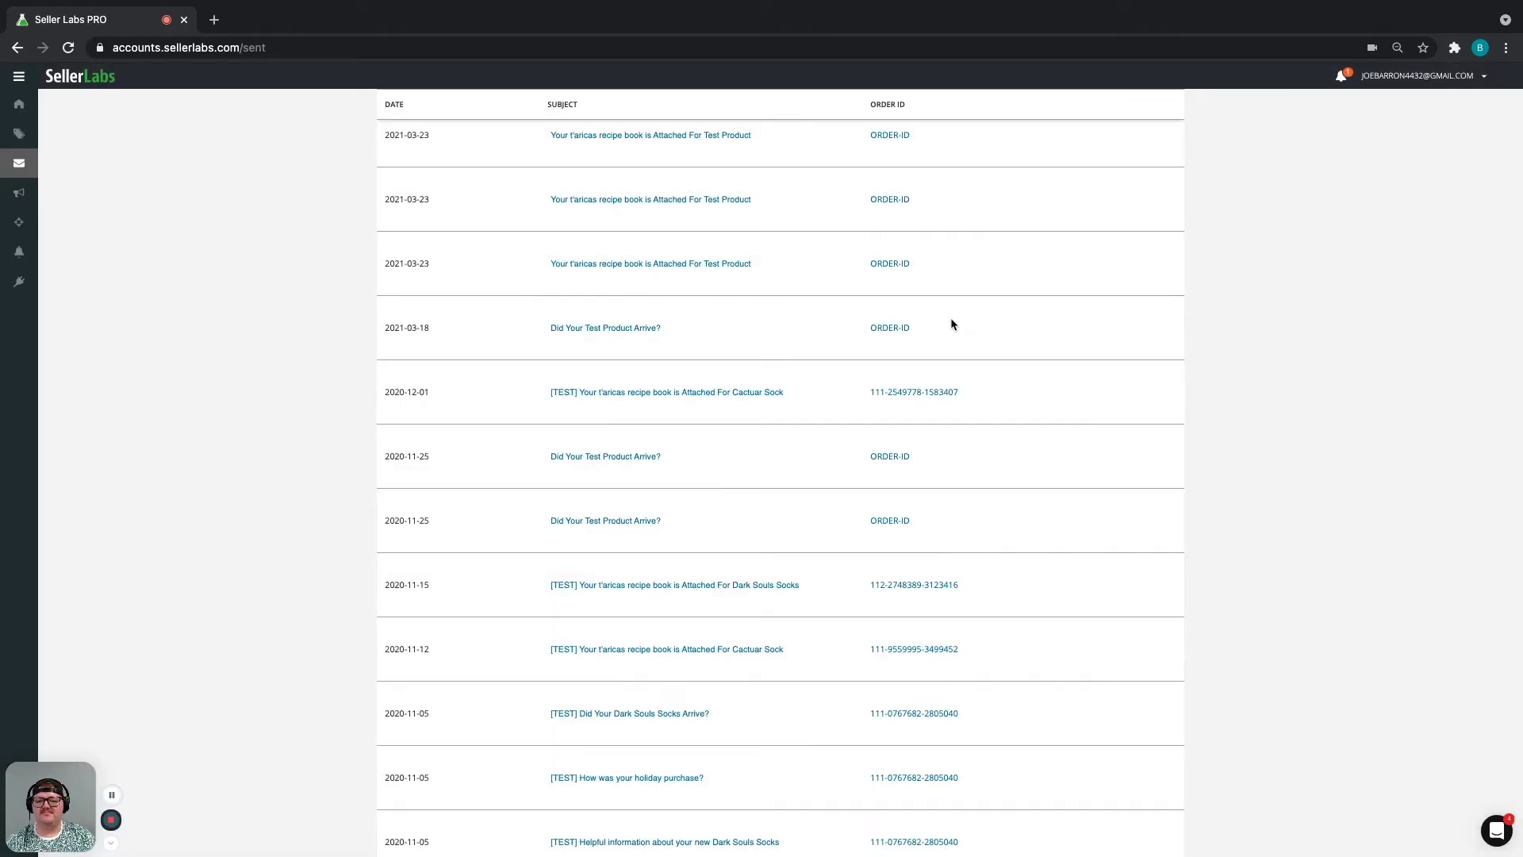
pyautogui.scroll(6, 802, 299)
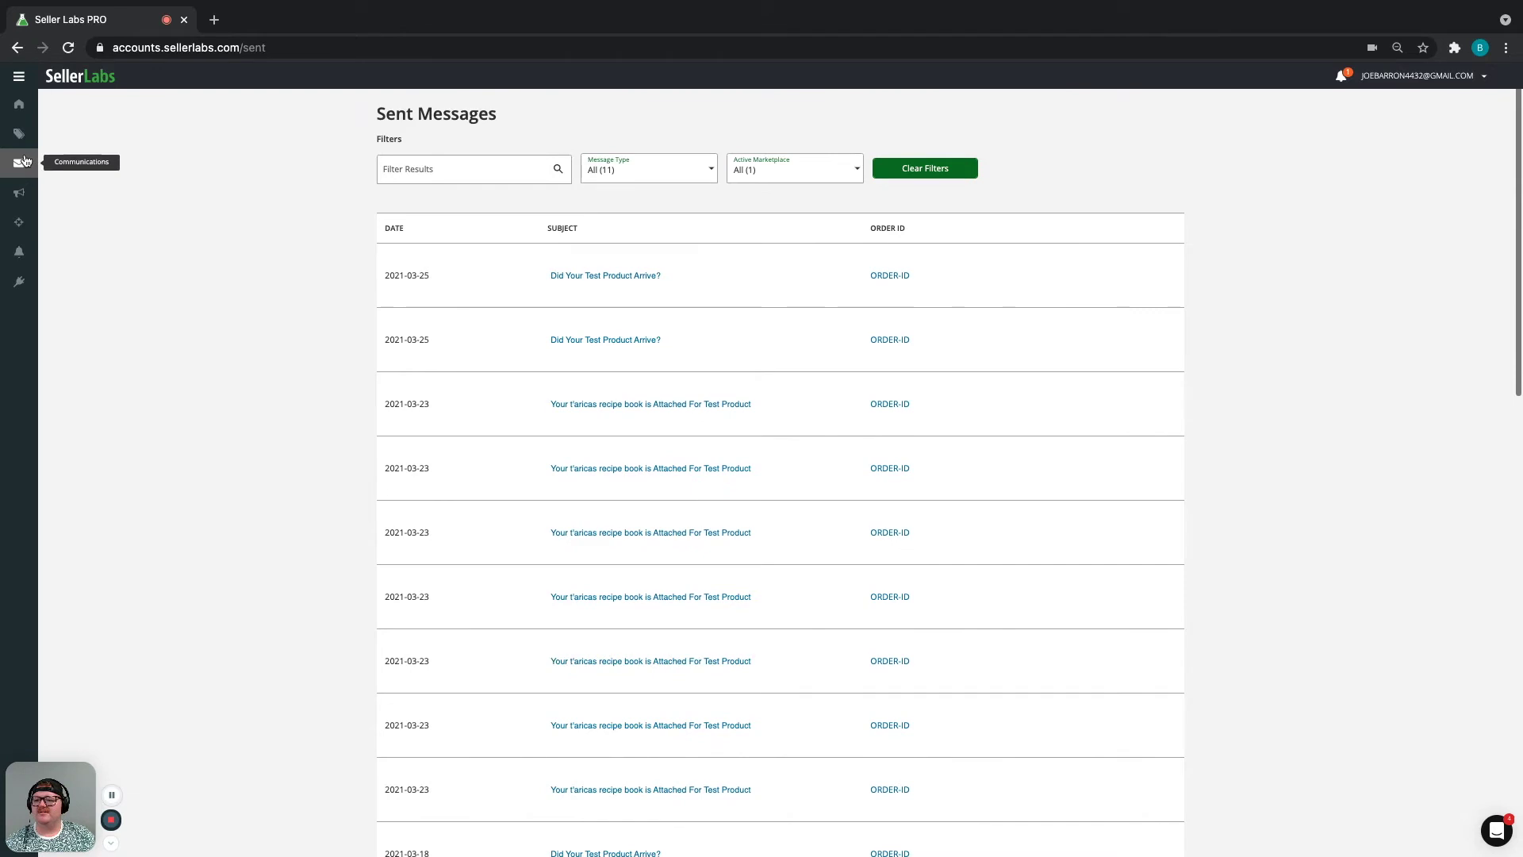
pyautogui.click(24, 161)
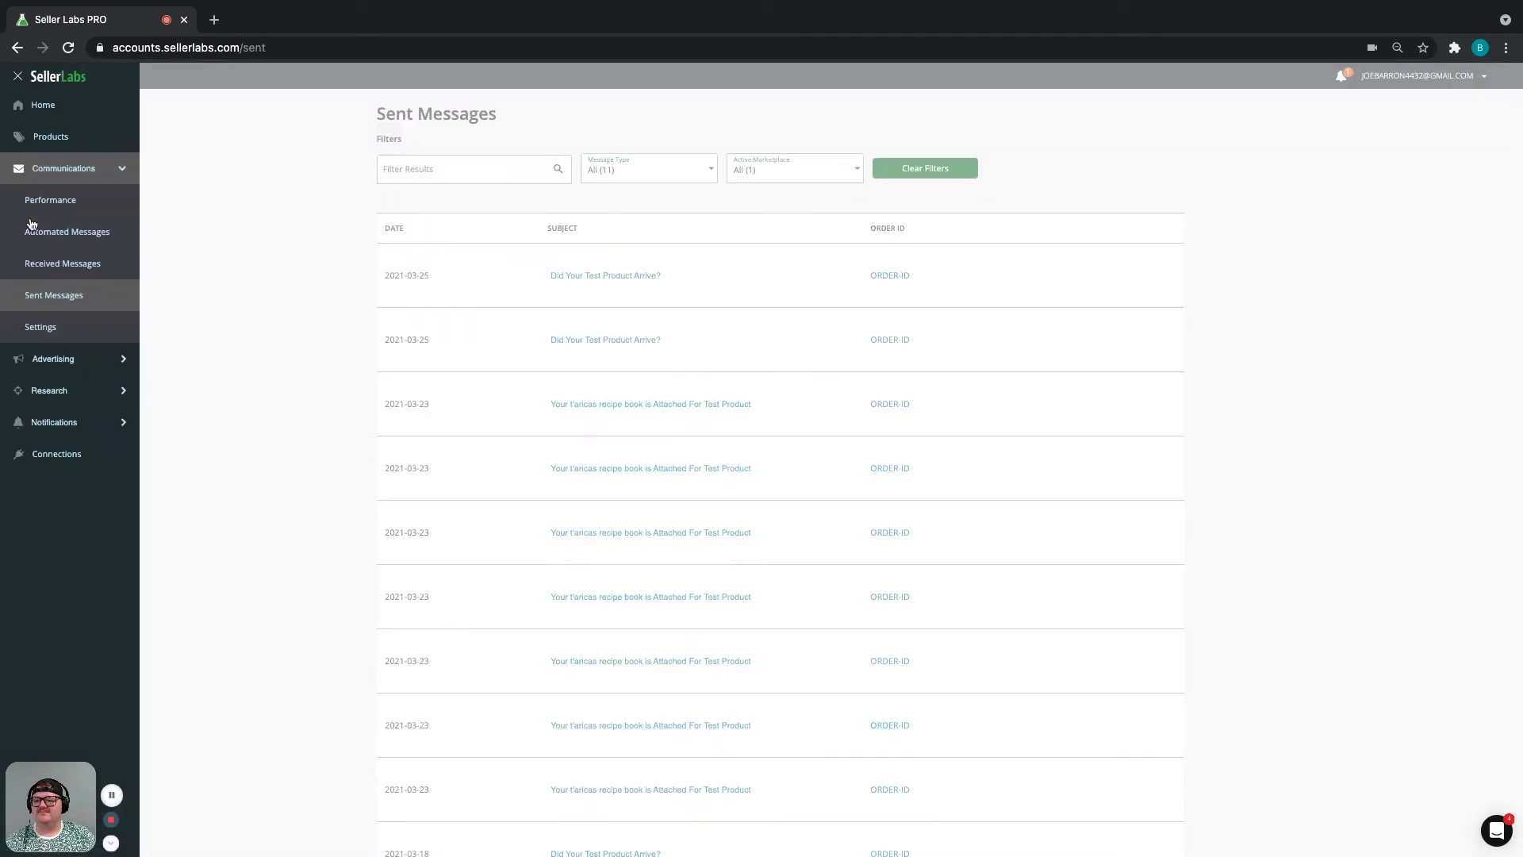
pyautogui.click(41, 327)
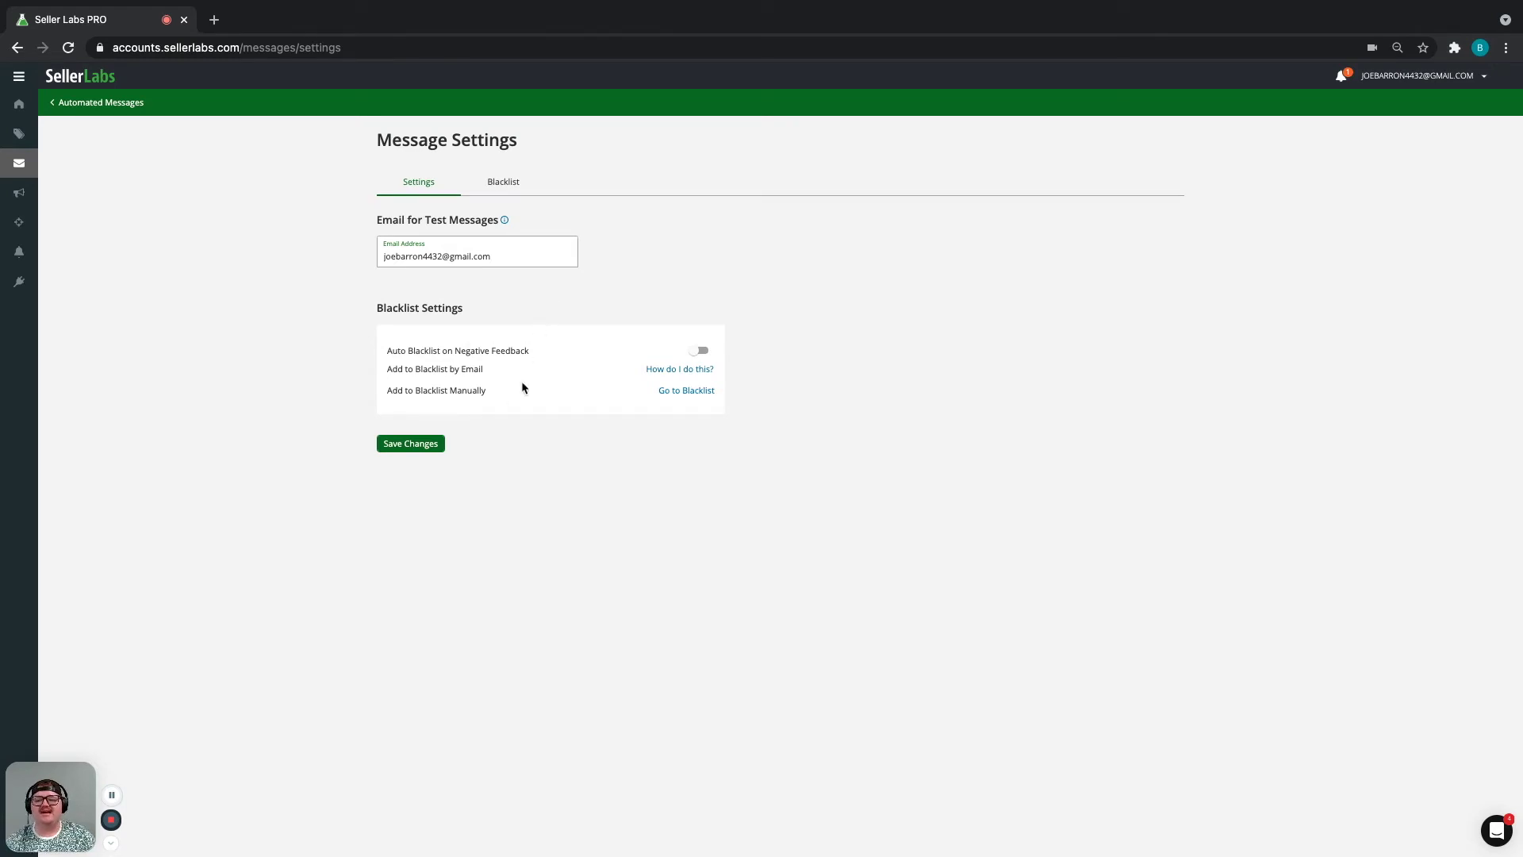
# View the customer blacklist and its form for adding a customer, then return to the general message settings without adding anyone.
pyautogui.click(503, 183)
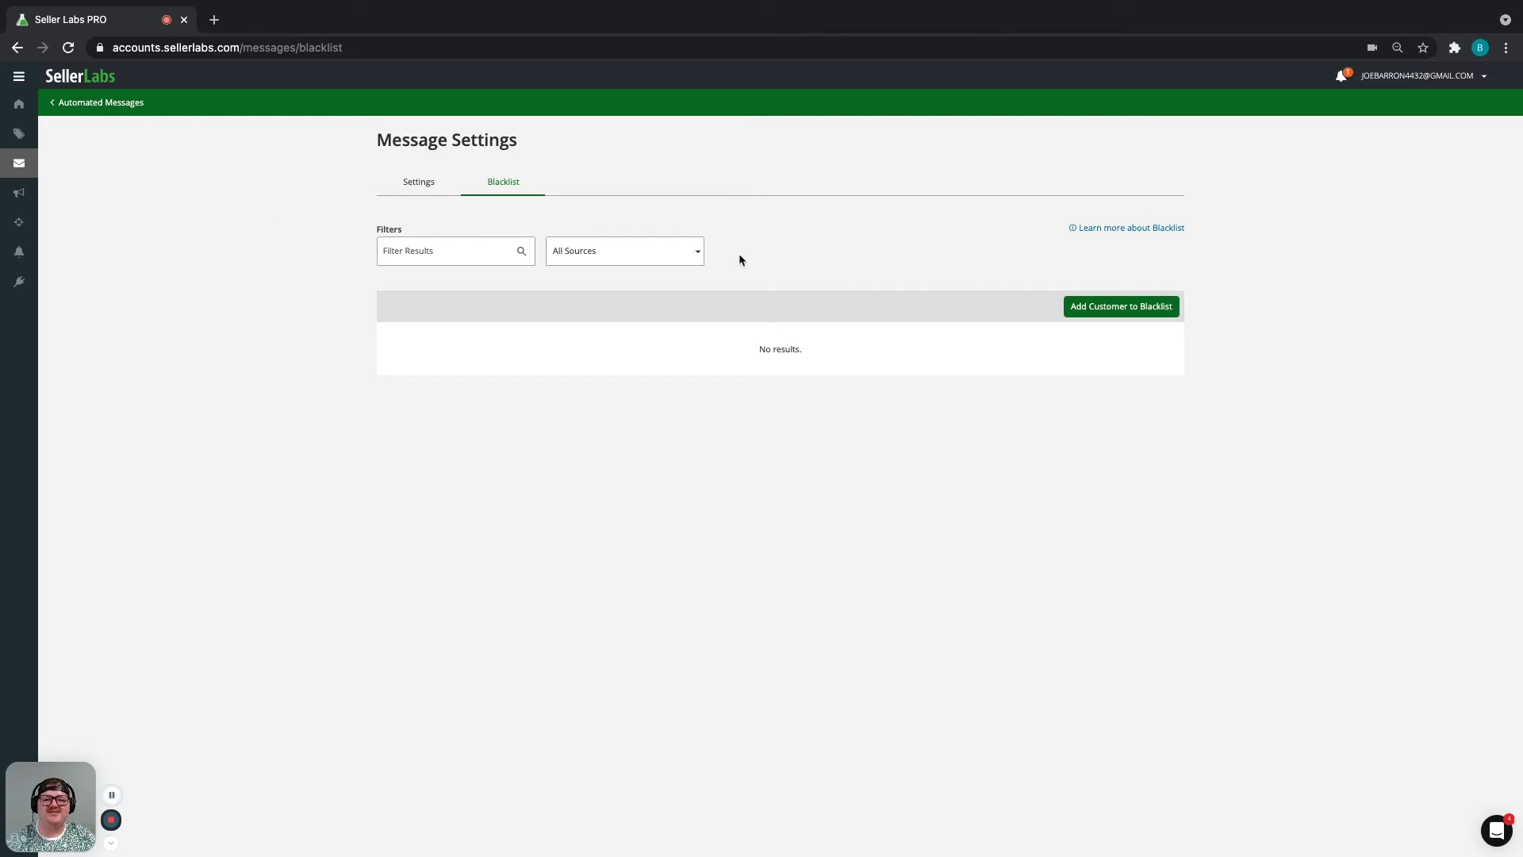
pyautogui.click(1131, 309)
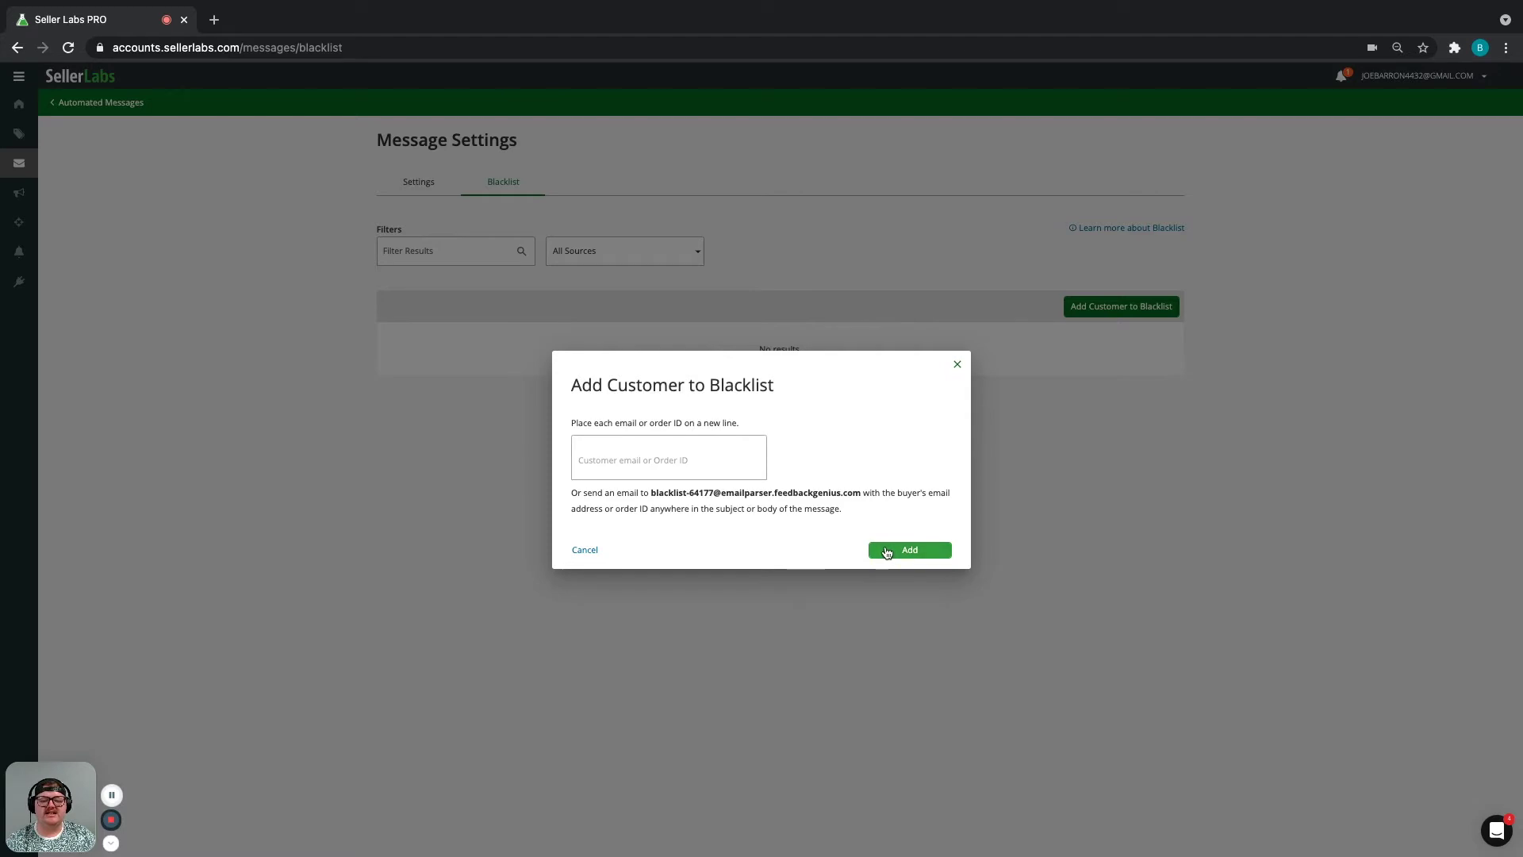
pyautogui.click(958, 367)
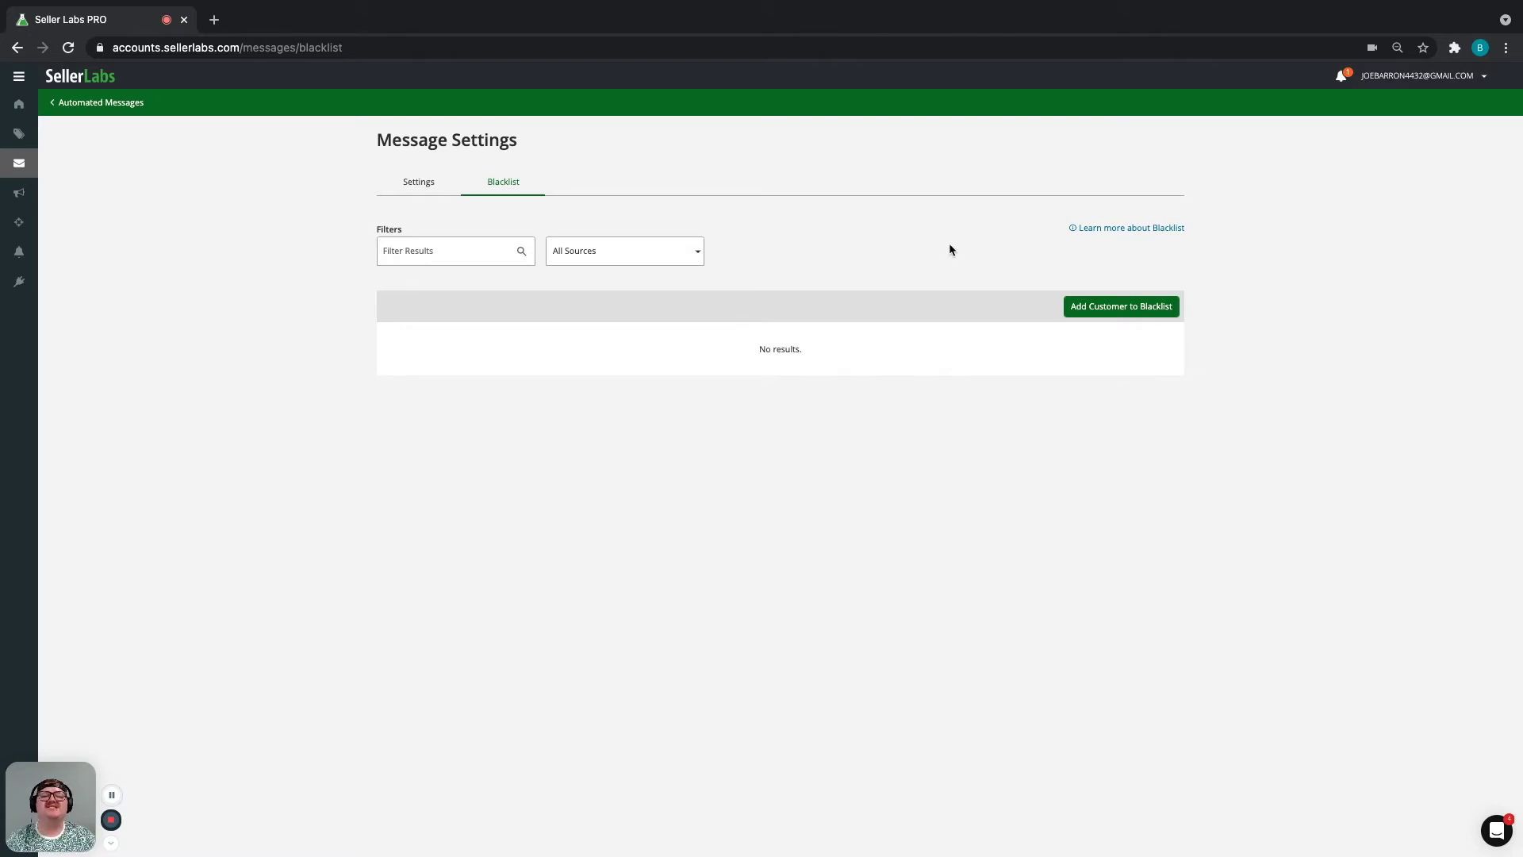
pyautogui.click(420, 187)
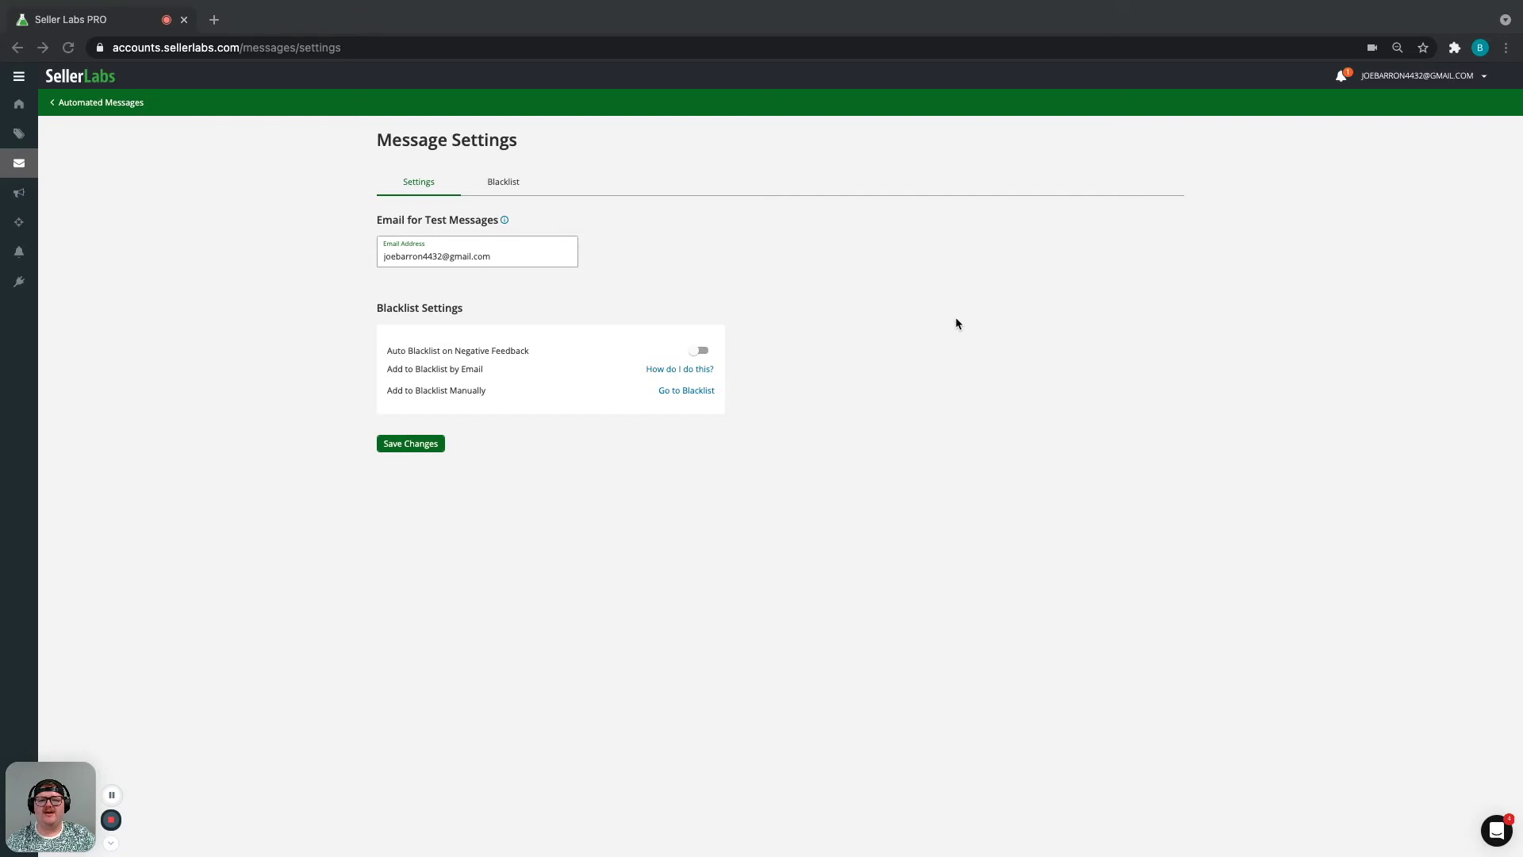
# Open the advertising performance page and compare ACoS, Ad Revenue and Ad Spend by switching the metrics plotted on the chart.
pyautogui.click(18, 196)
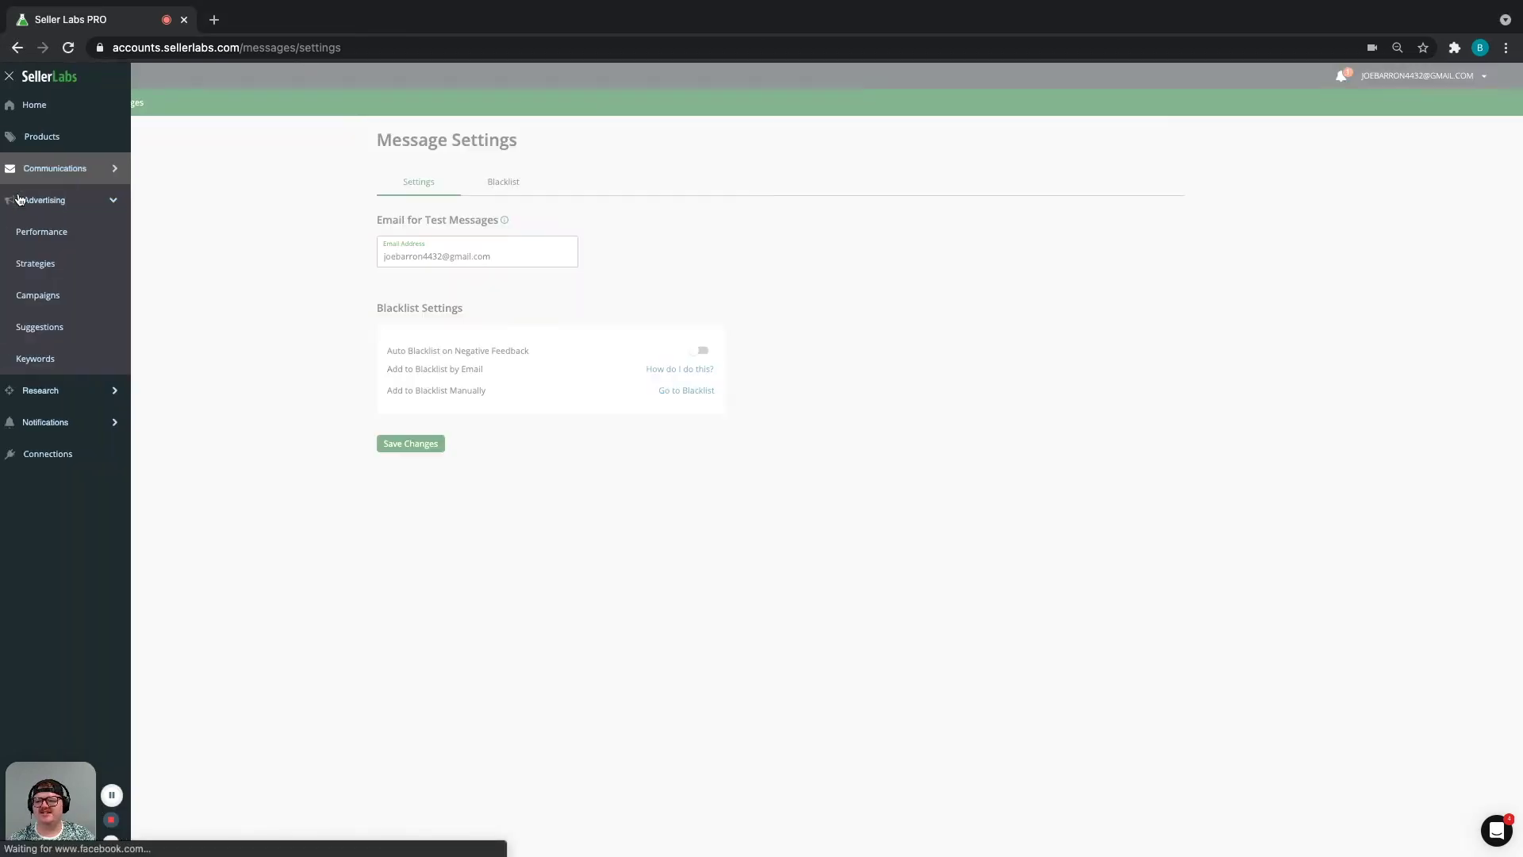
pyautogui.click(29, 234)
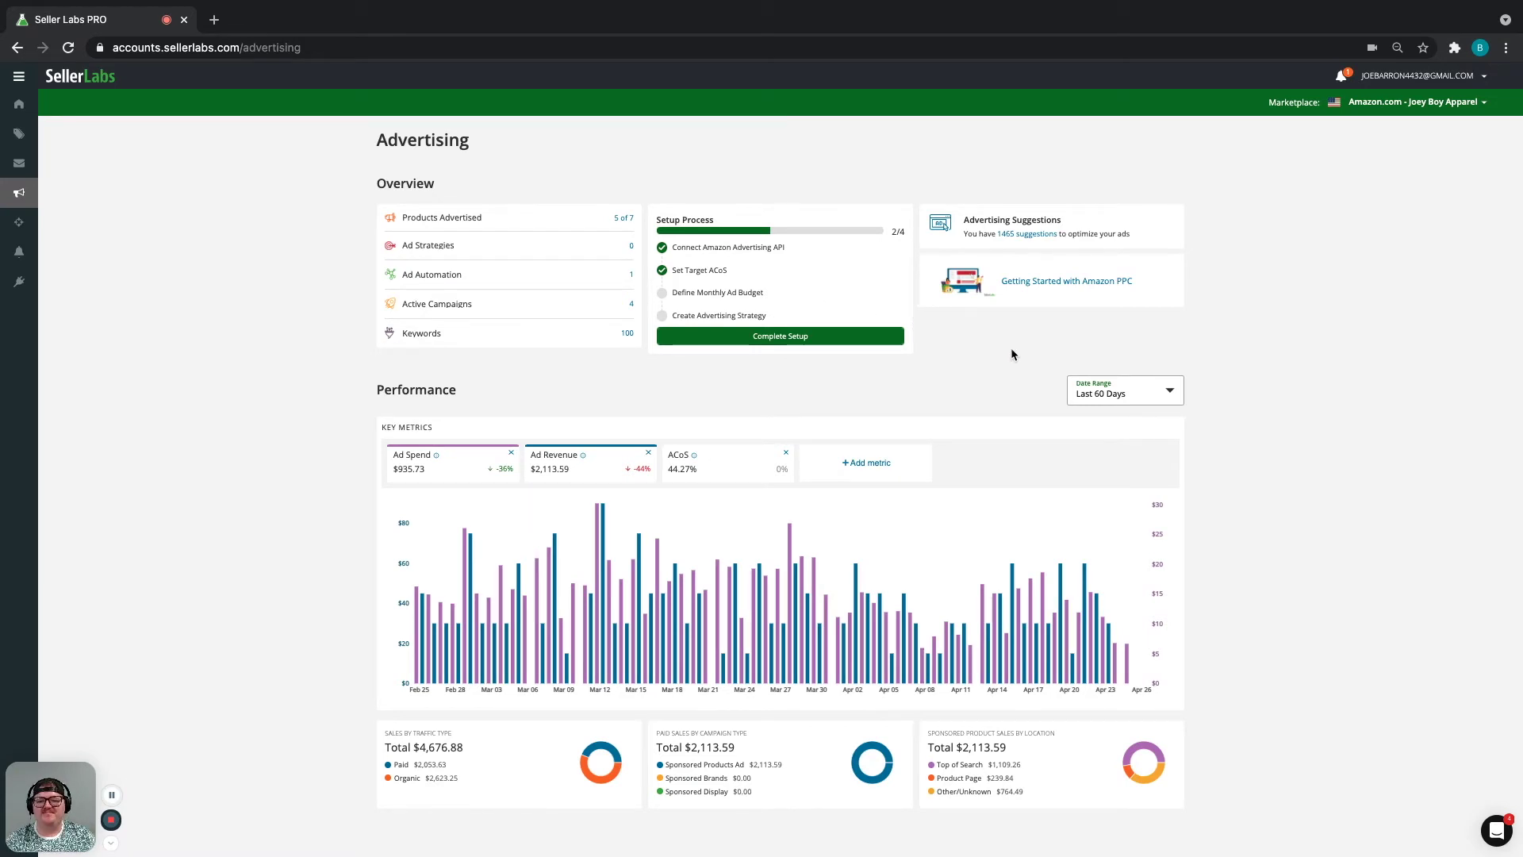
pyautogui.scroll(-2, 1012, 354)
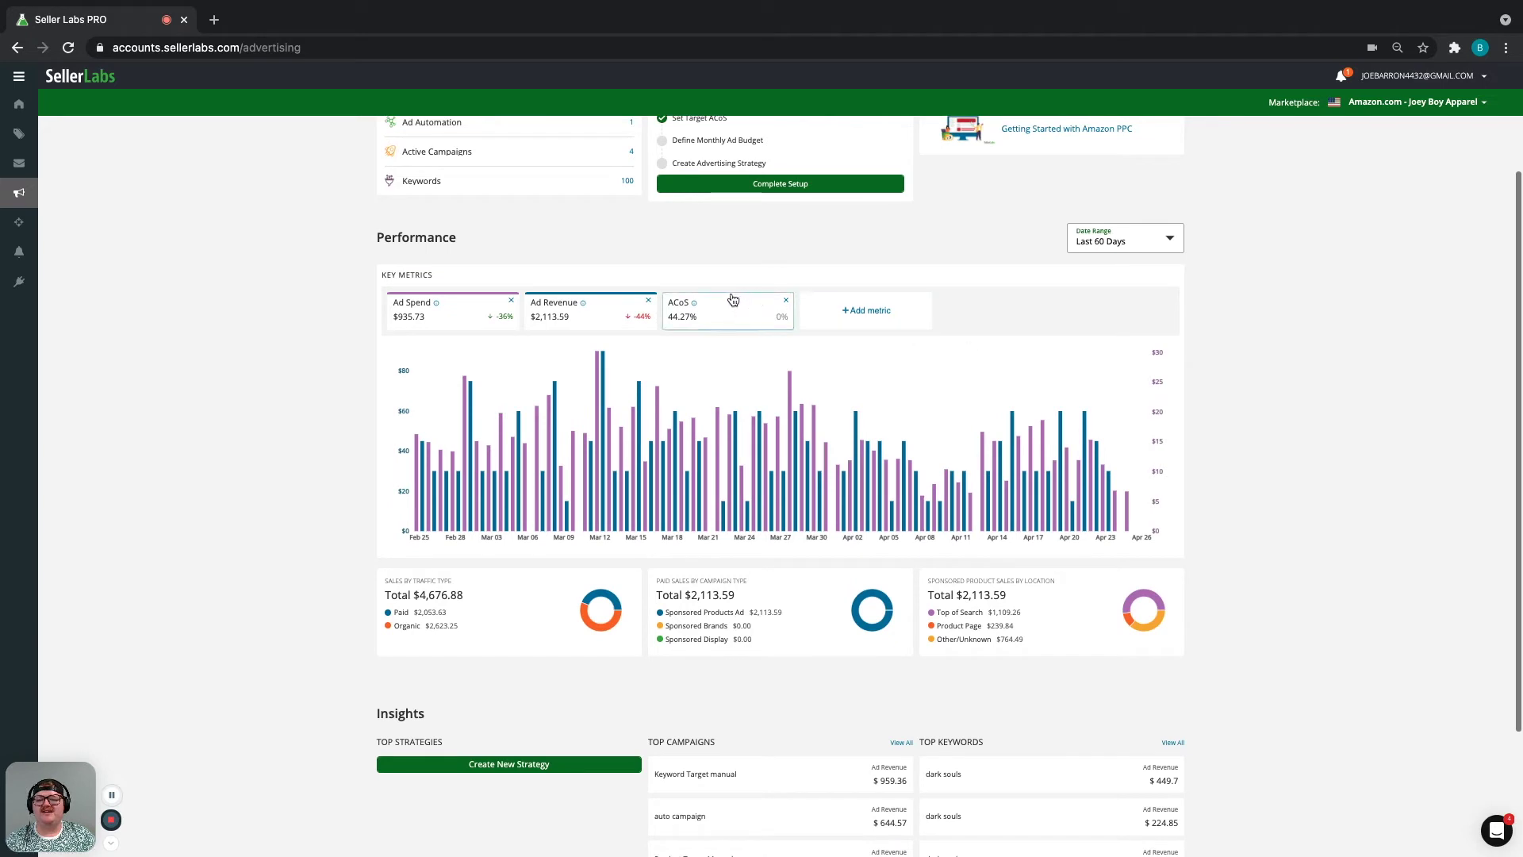
pyautogui.click(723, 319)
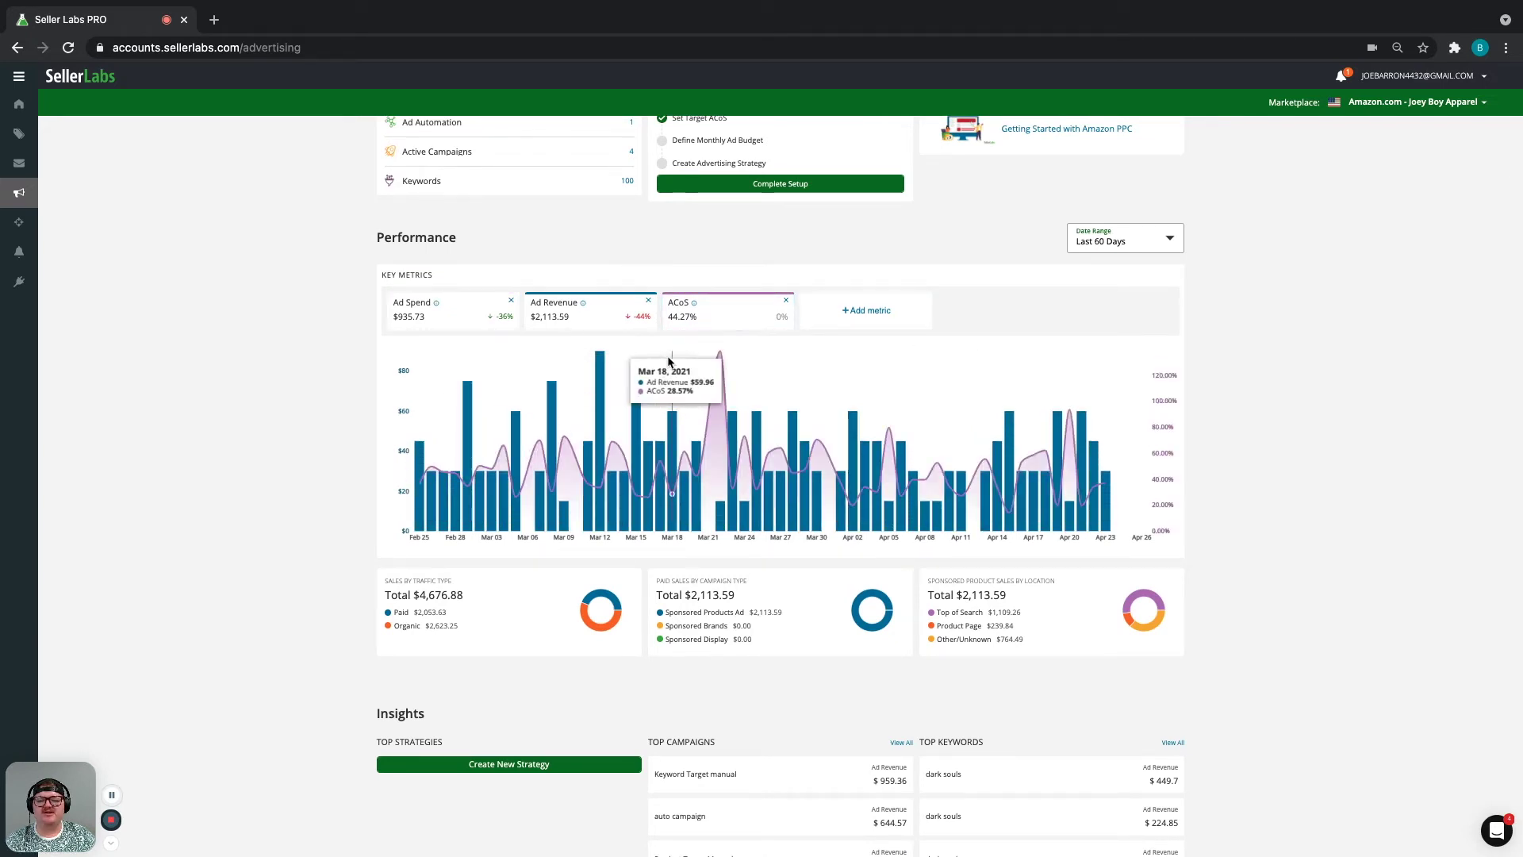
pyautogui.click(595, 321)
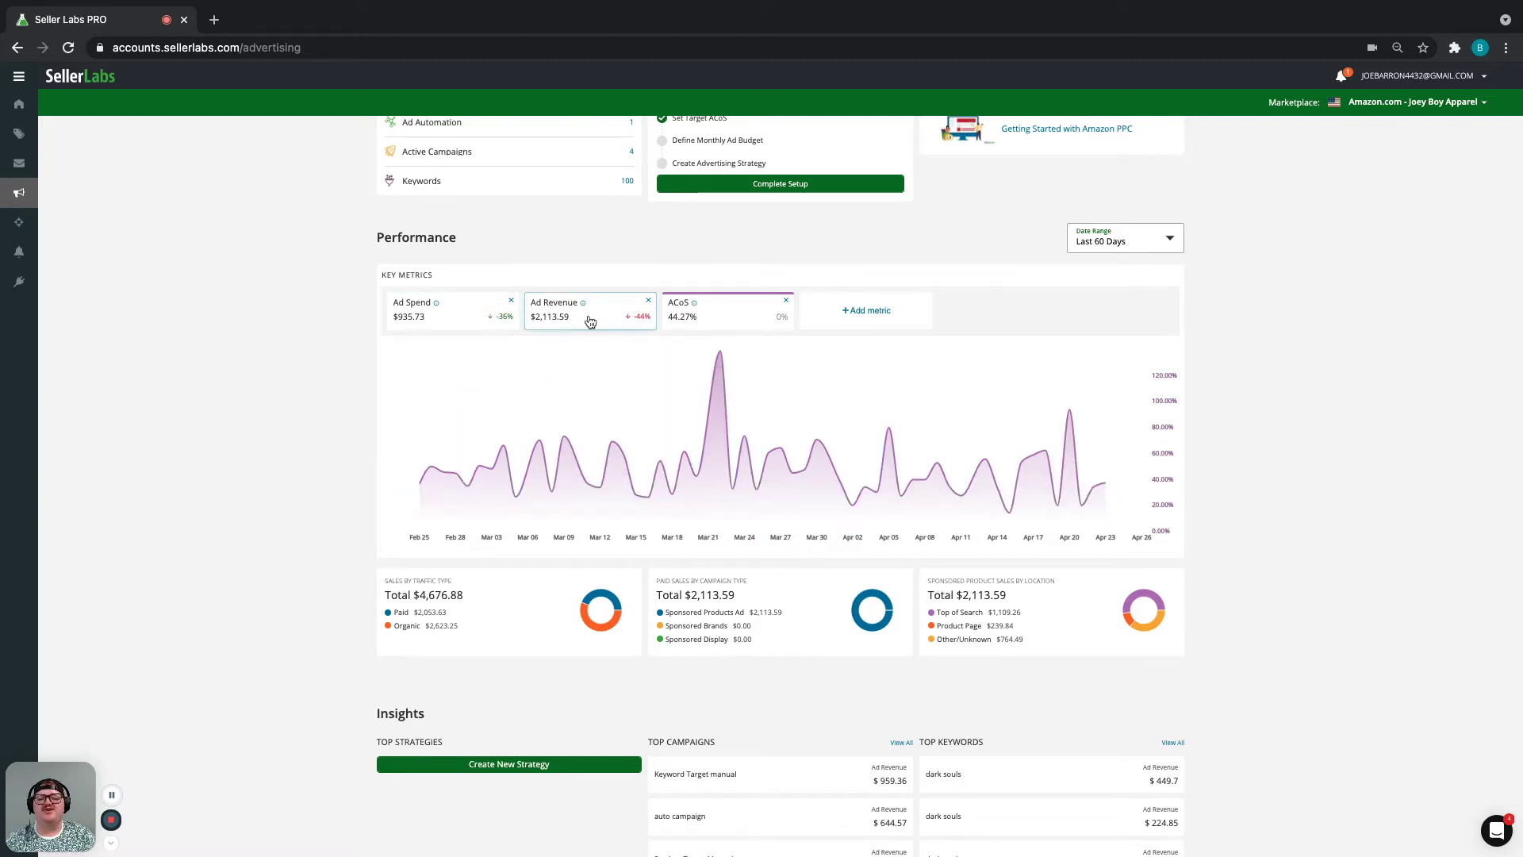
pyautogui.click(586, 322)
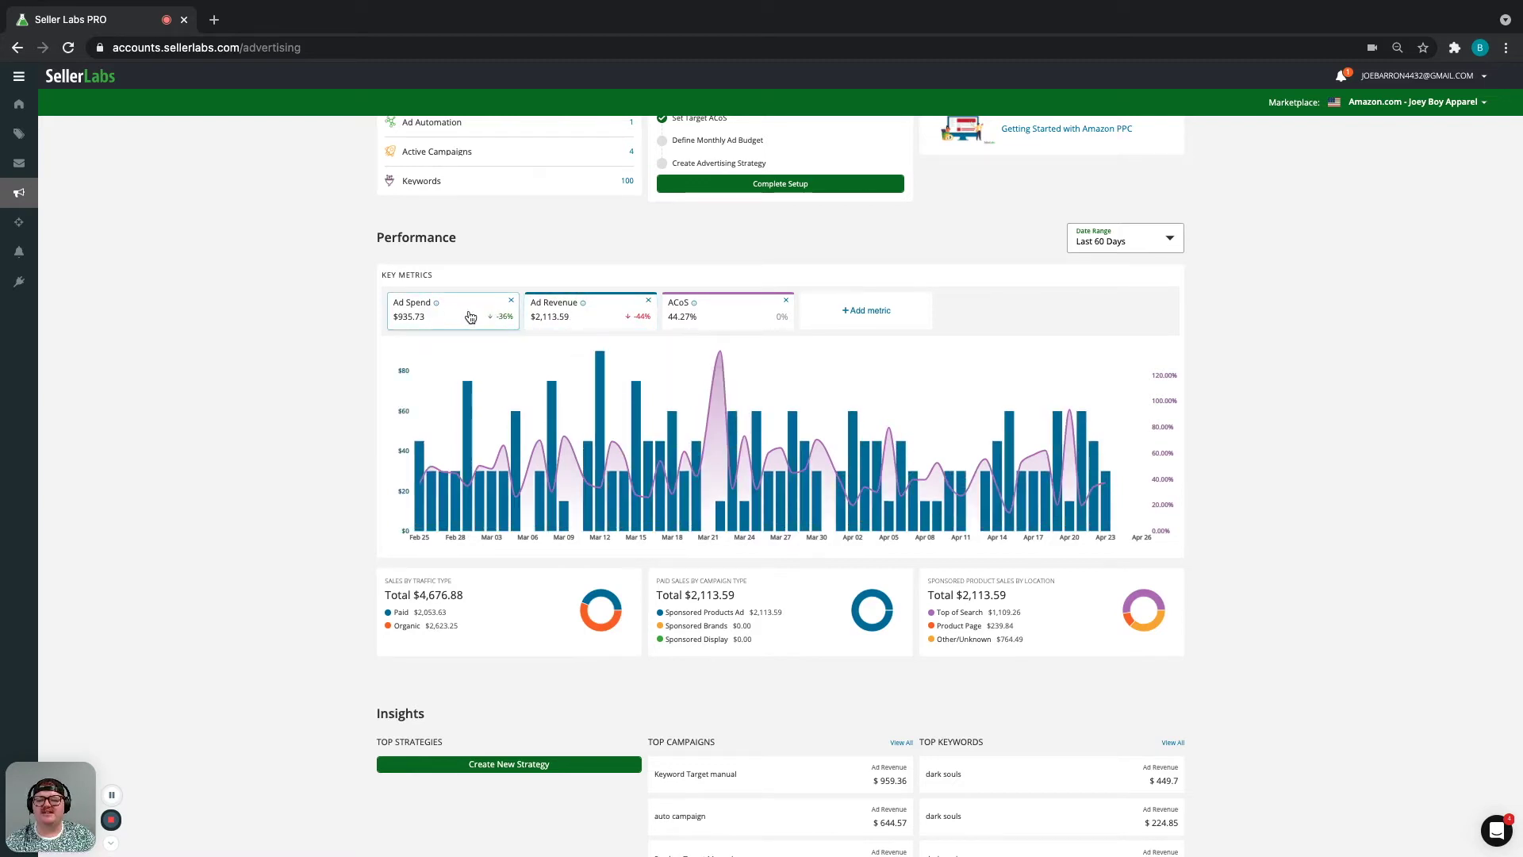
pyautogui.click(470, 317)
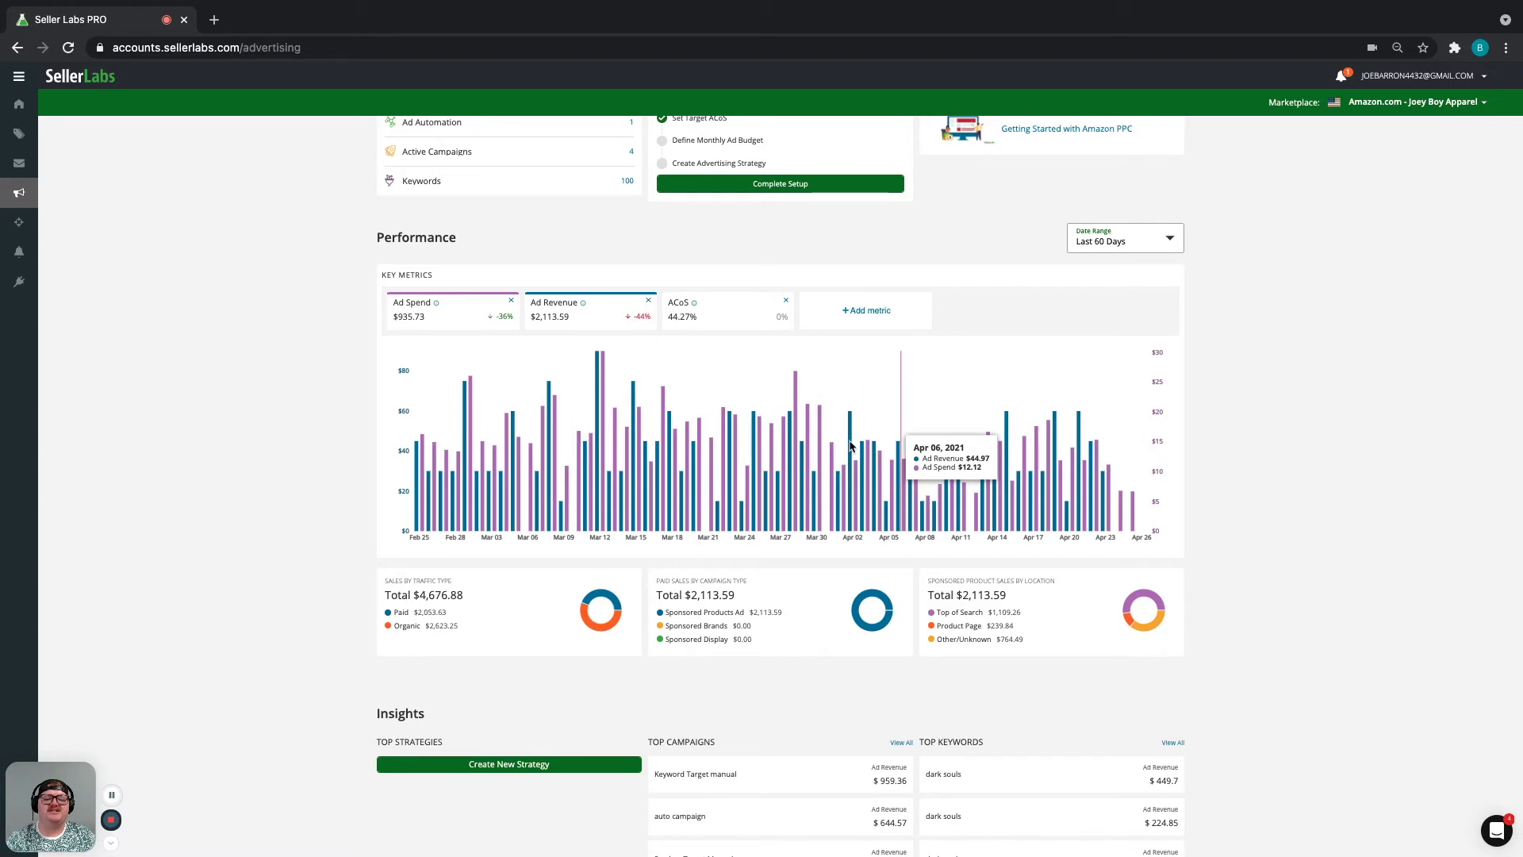
# Review the sales breakdowns and the top strategies, campaigns and keywords below the advertising performance chart.
pyautogui.scroll(-1, 808, 466)
pyautogui.scroll(-2, 807, 460)
pyautogui.scroll(7, 807, 460)
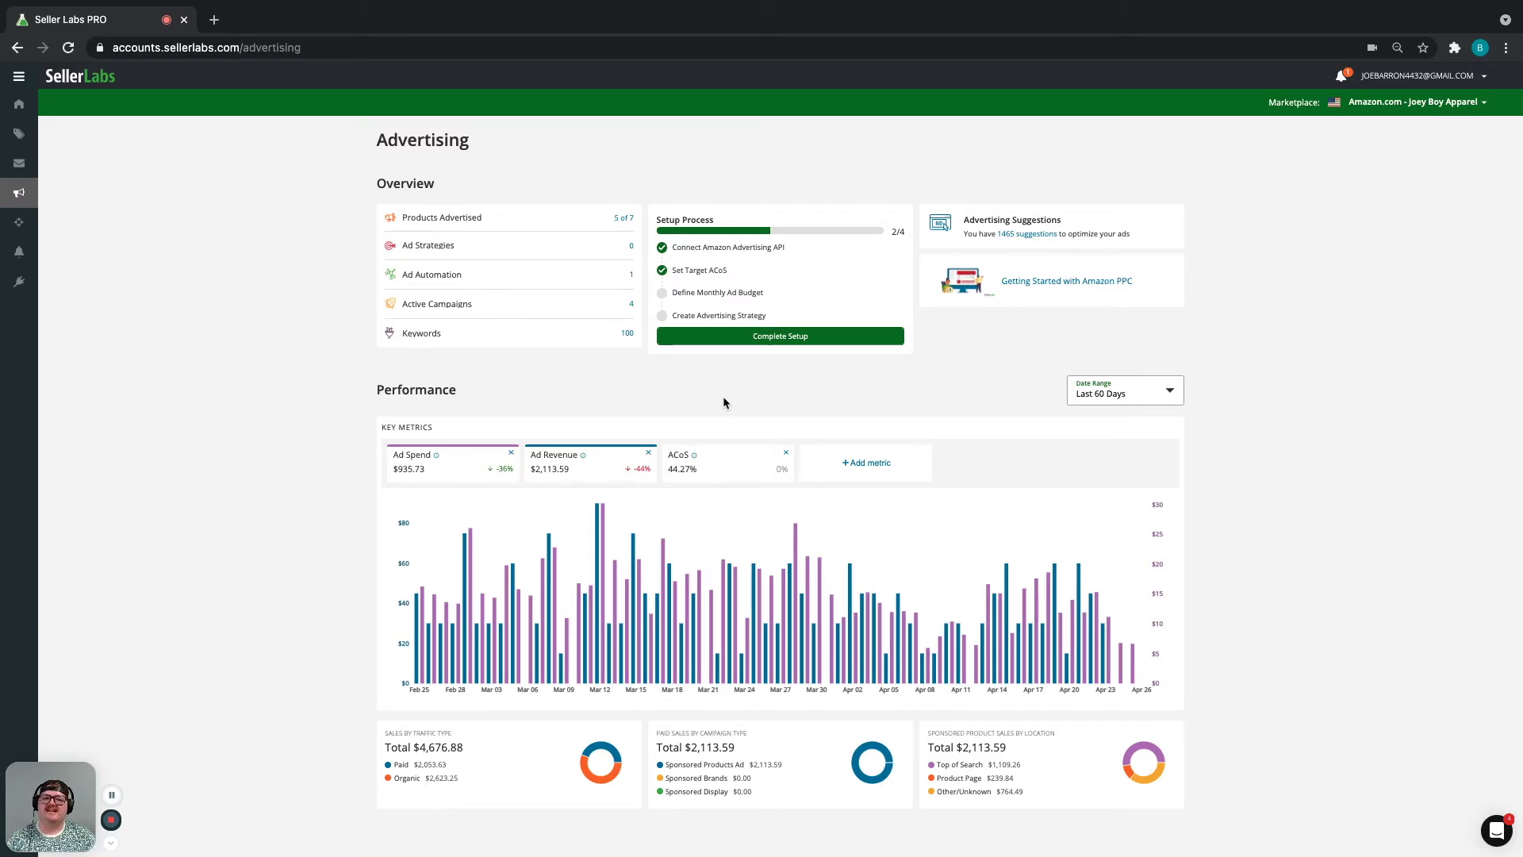
# View the advertising strategies overview, then open the Campaign Manager.
pyautogui.click(18, 194)
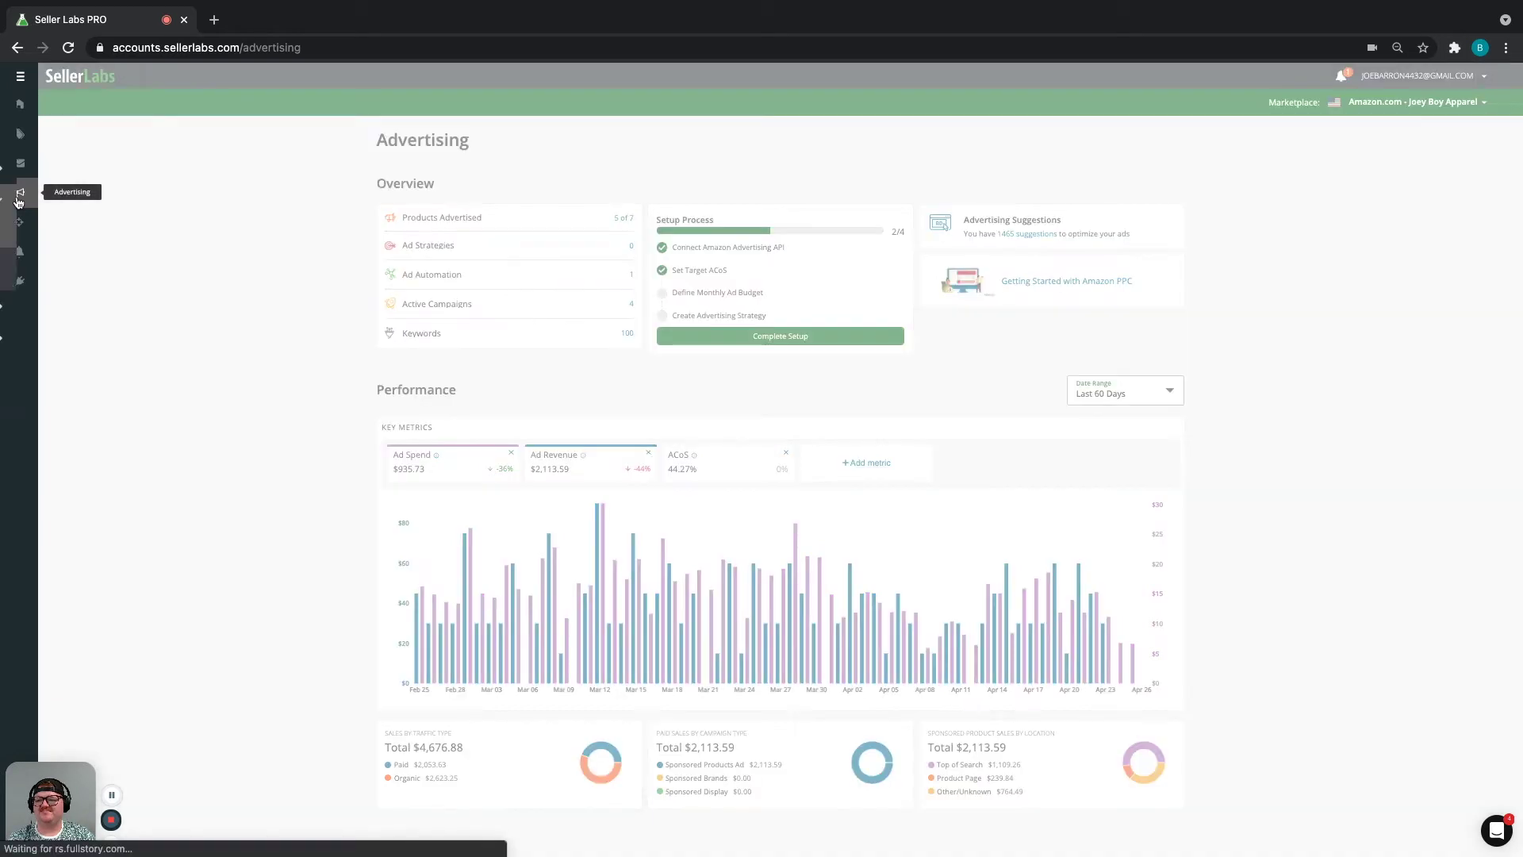
pyautogui.click(76, 266)
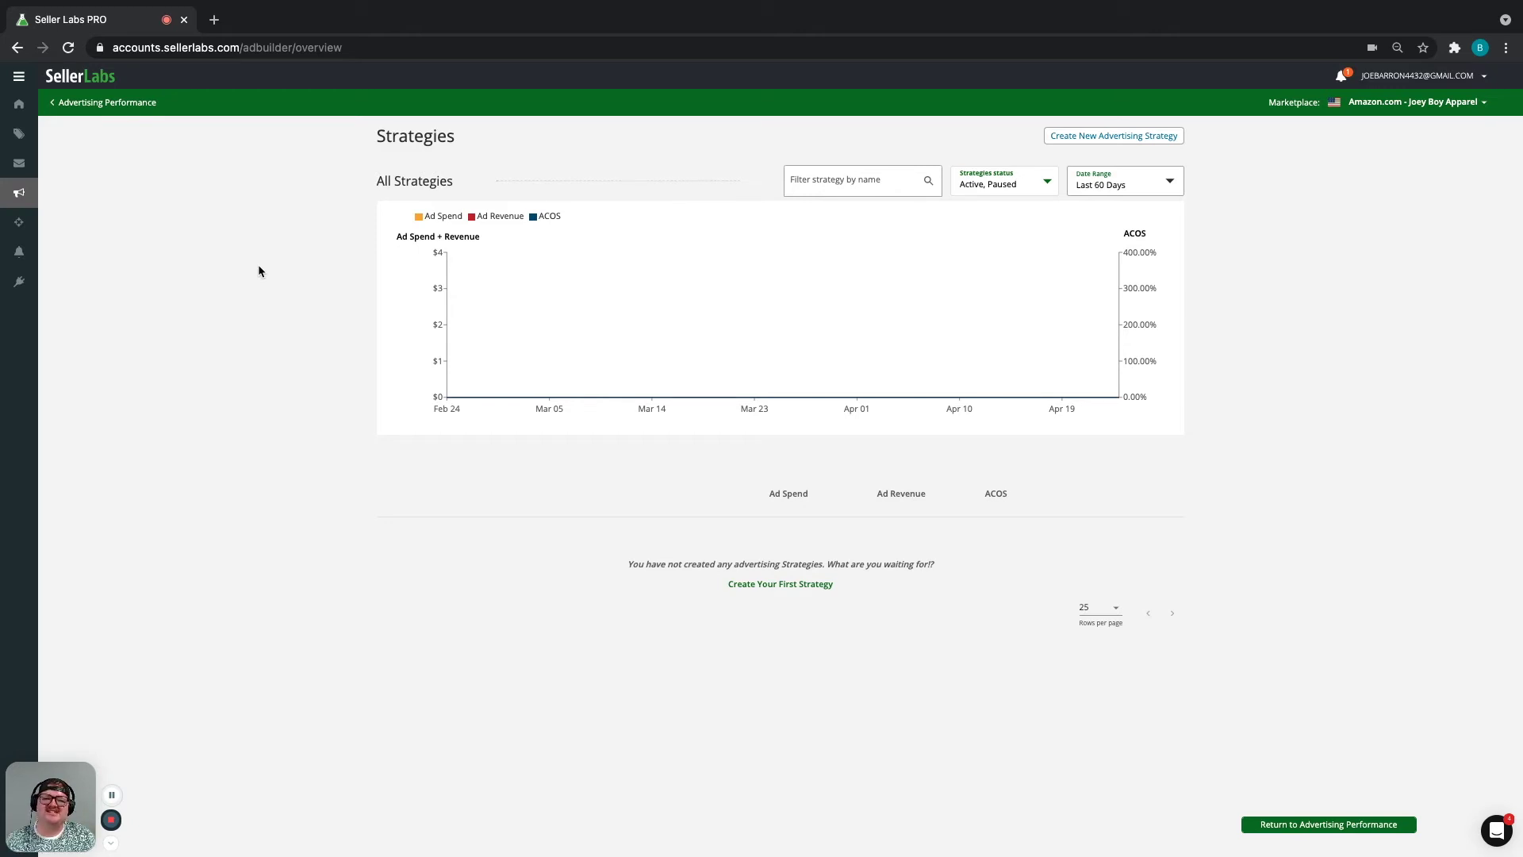
pyautogui.click(19, 195)
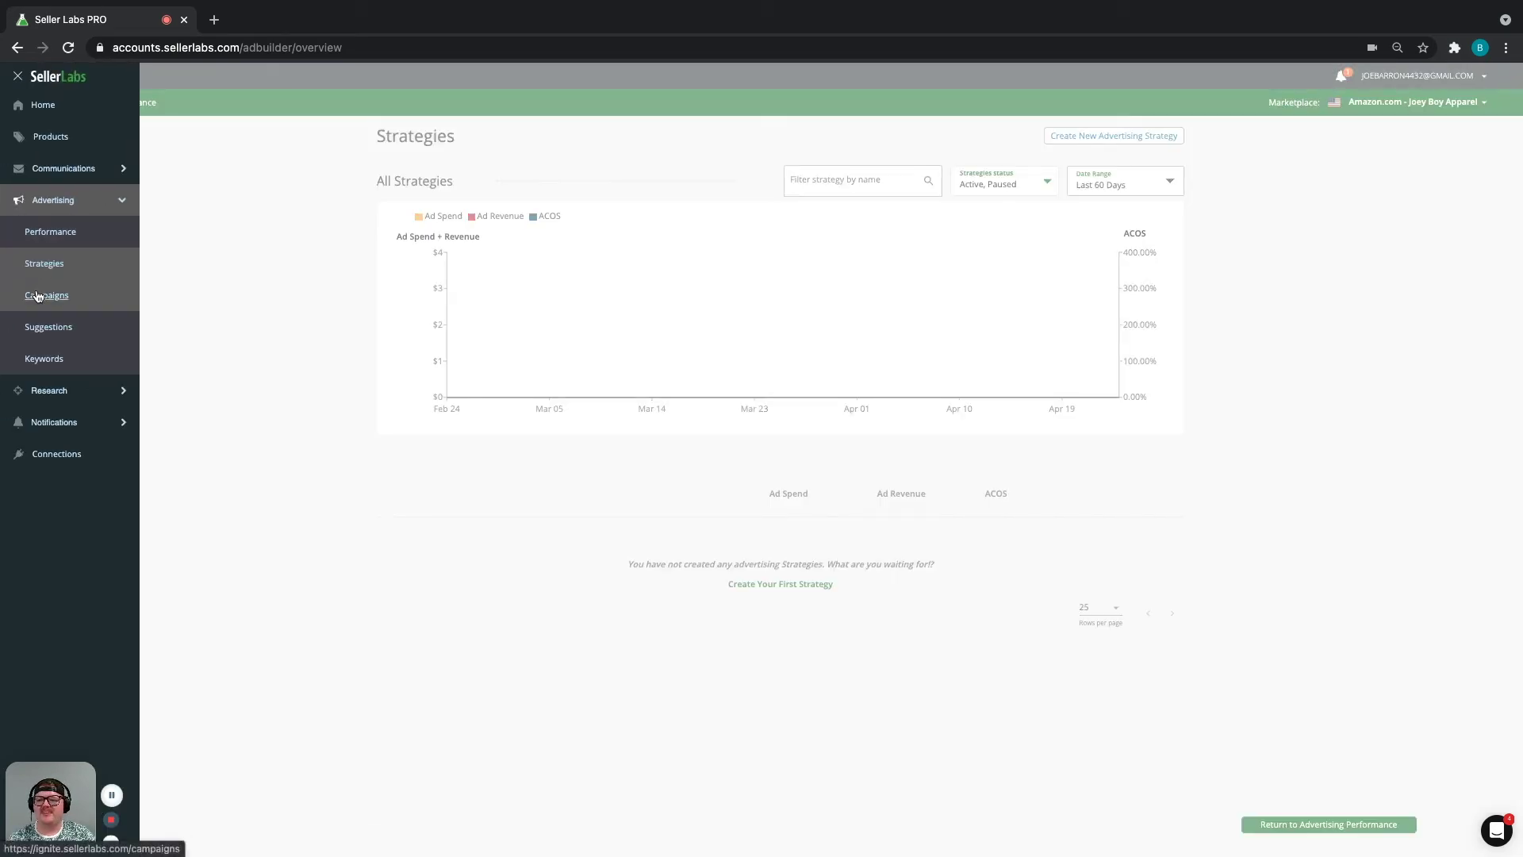
pyautogui.click(37, 297)
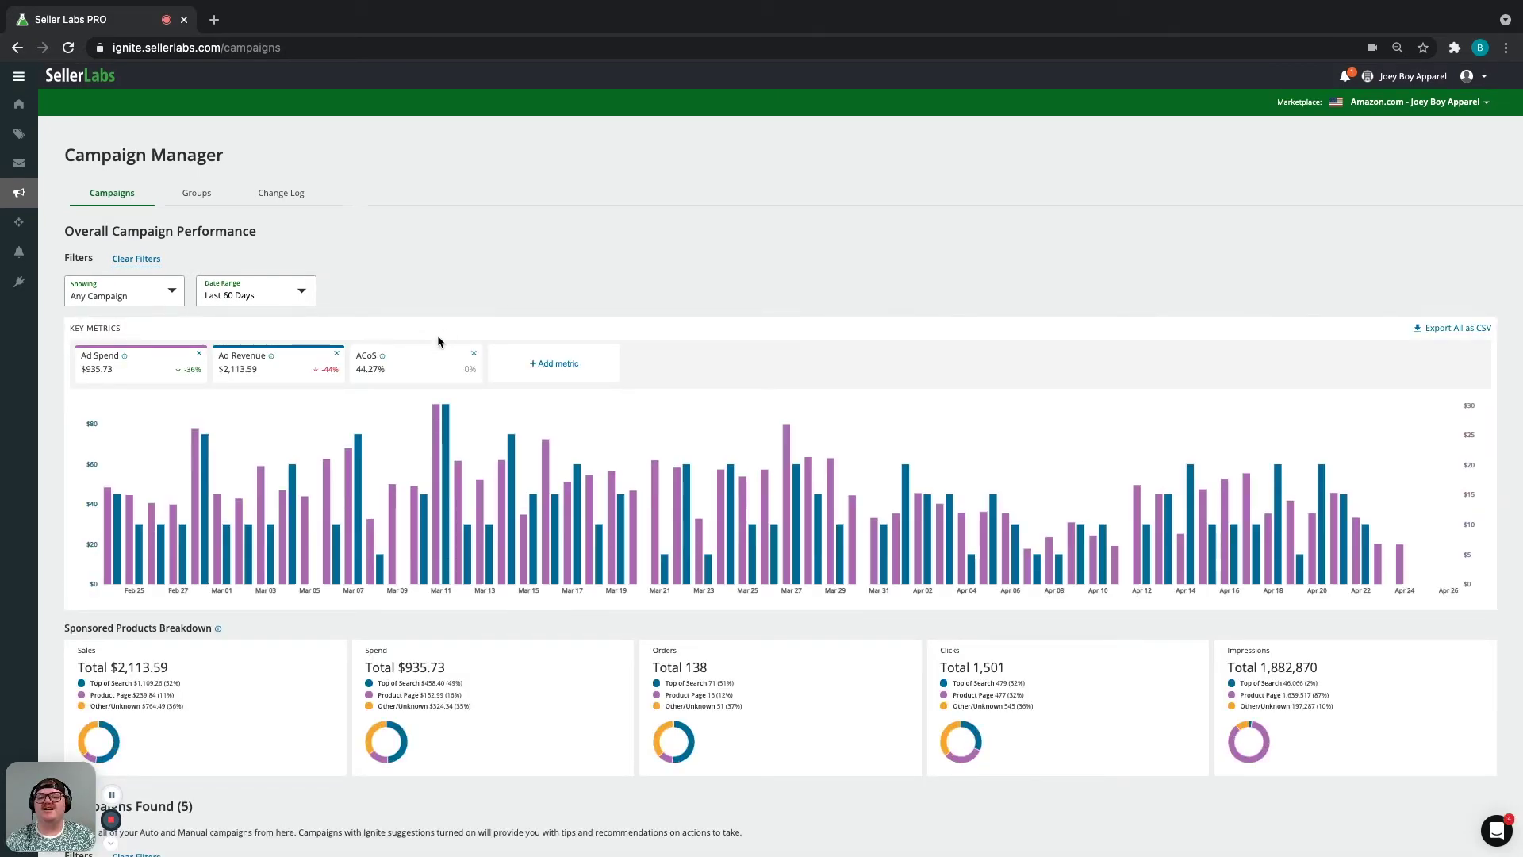
# Plot ACoS alongside Ad Revenue on the overall campaign performance chart and review the list of campaigns.
pyautogui.click(410, 367)
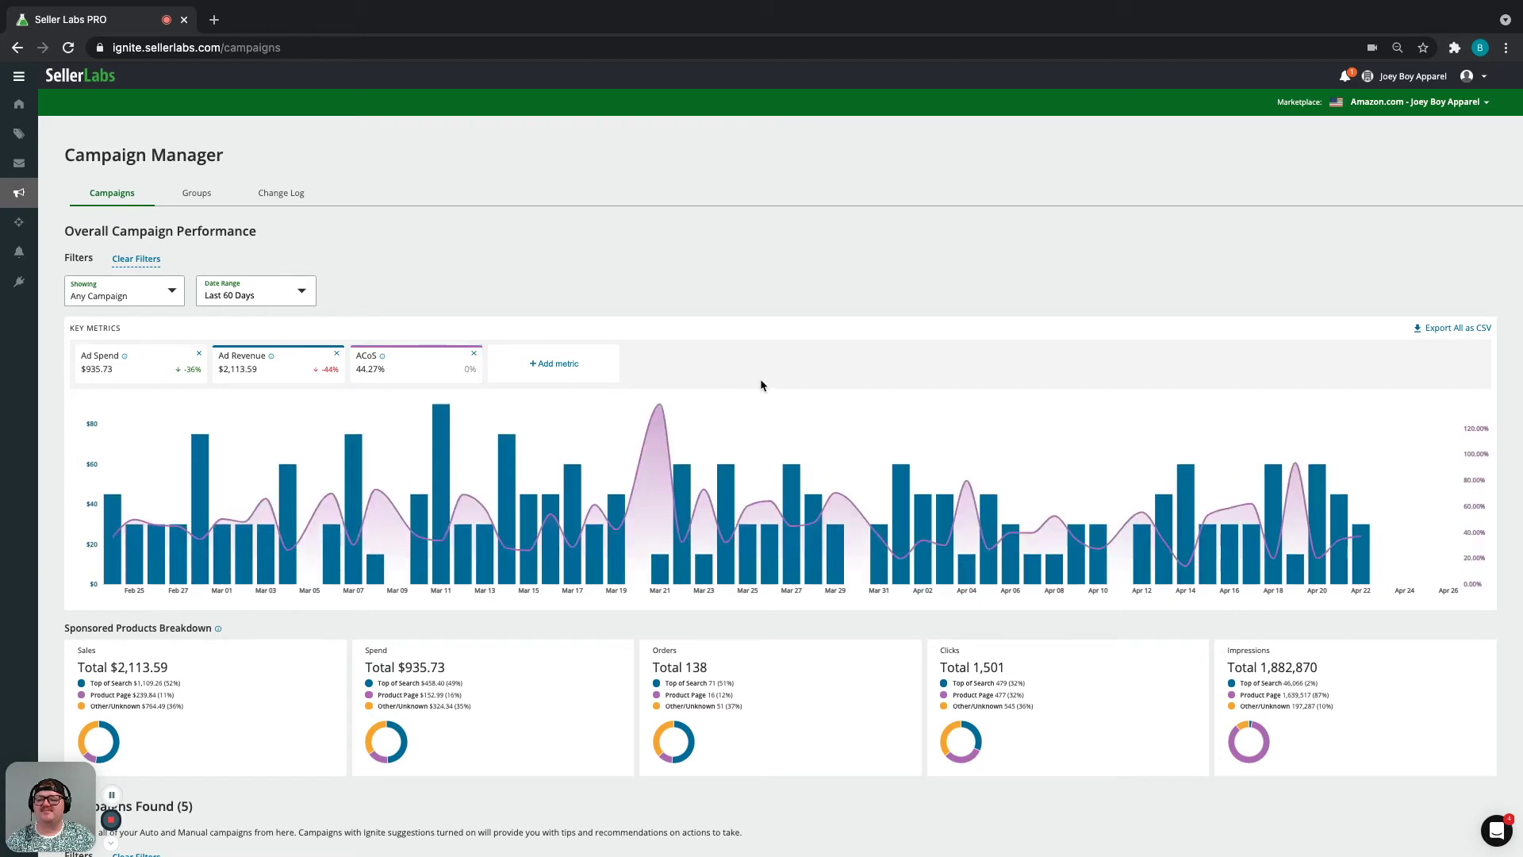
pyautogui.scroll(-1, 760, 385)
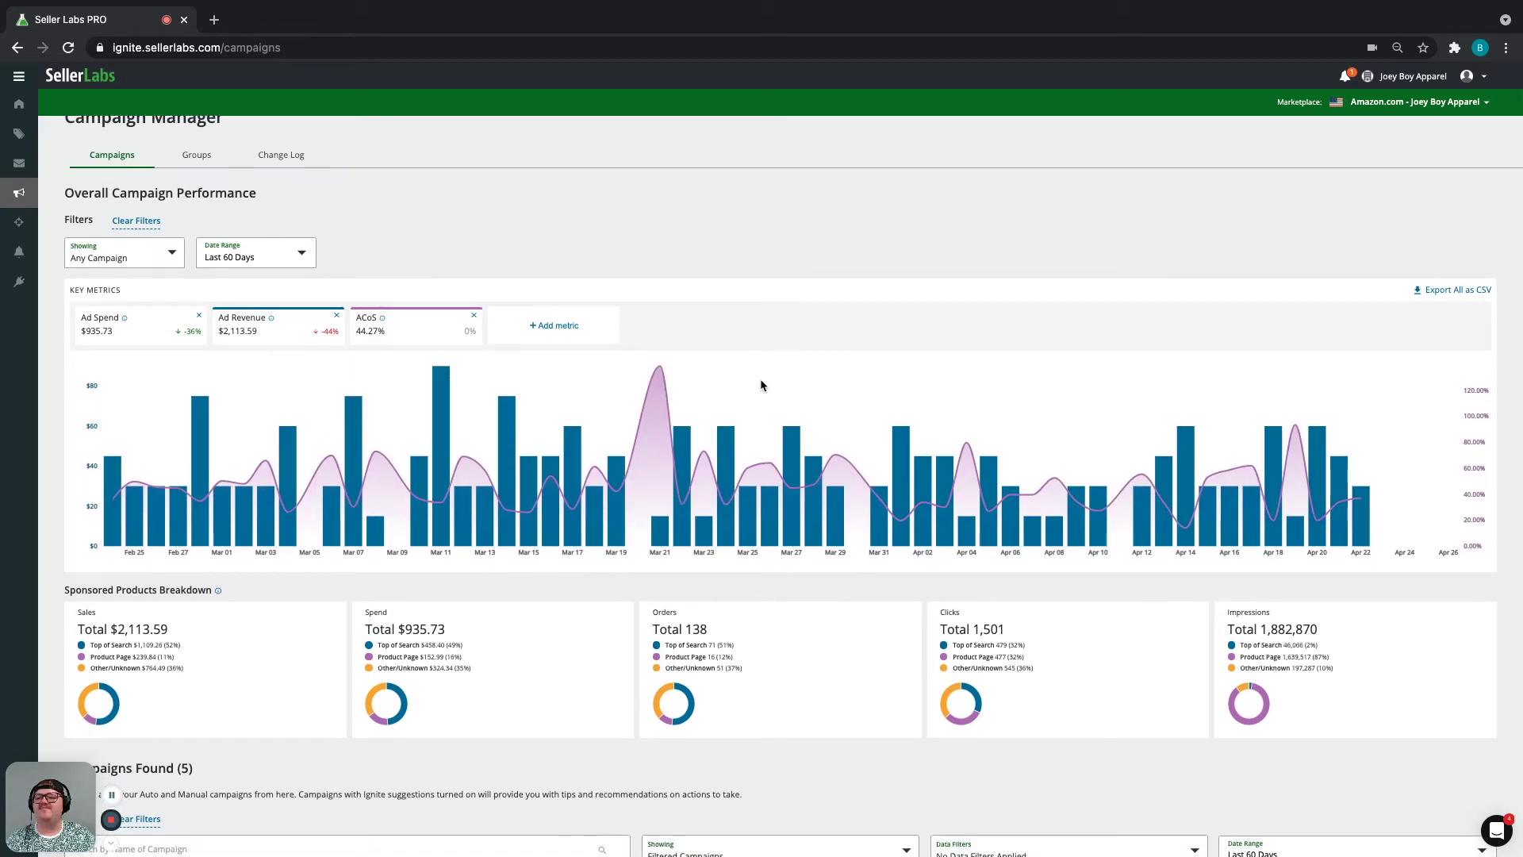
pyautogui.scroll(-7, 712, 419)
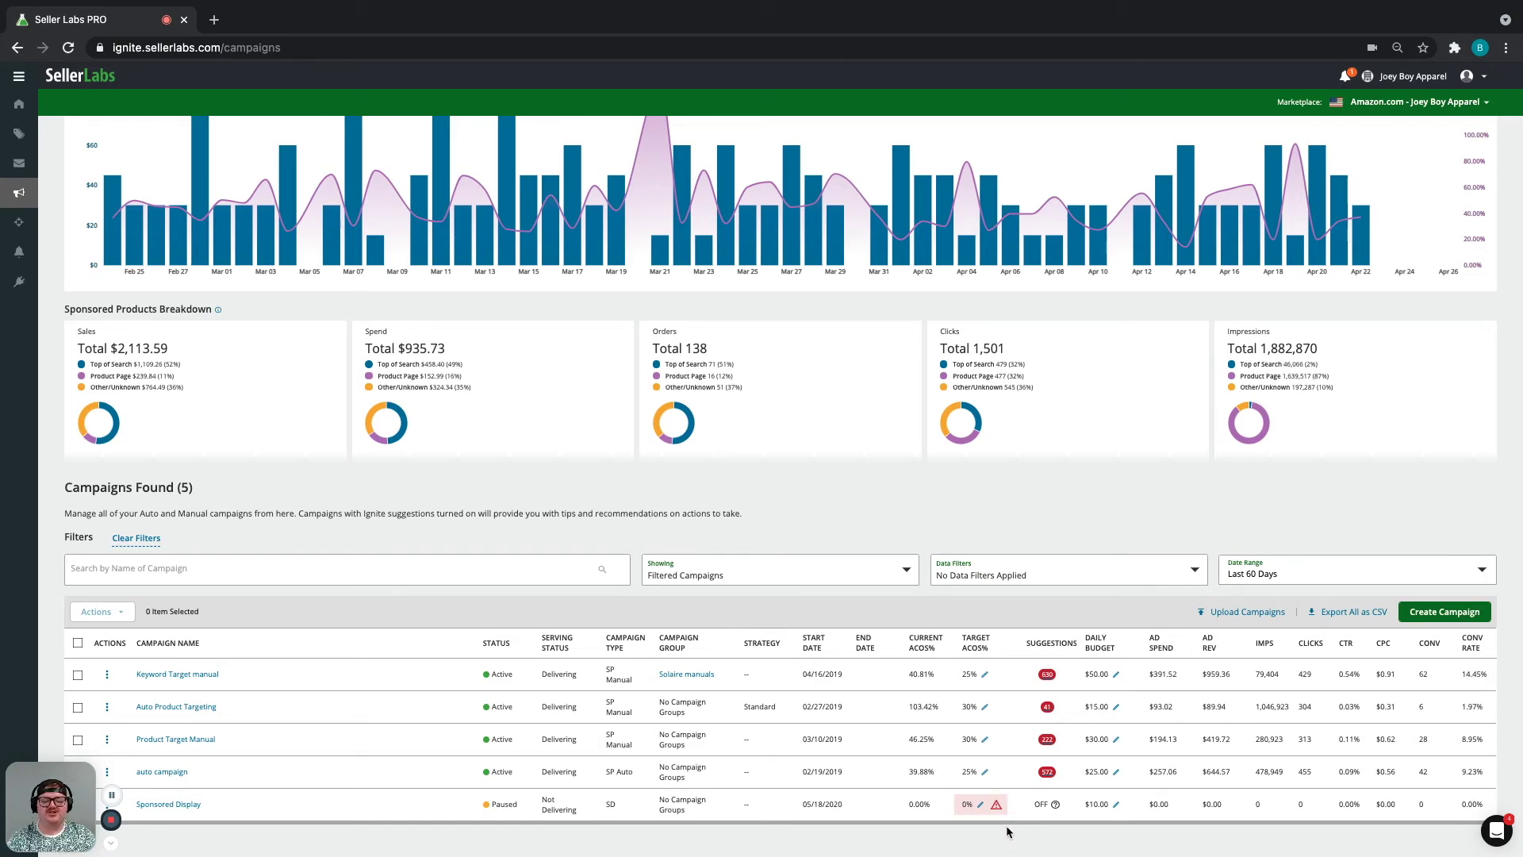
# Edit the target ACoS of the Auto Product Targeting campaign and save it as 30%.
pyautogui.click(986, 709)
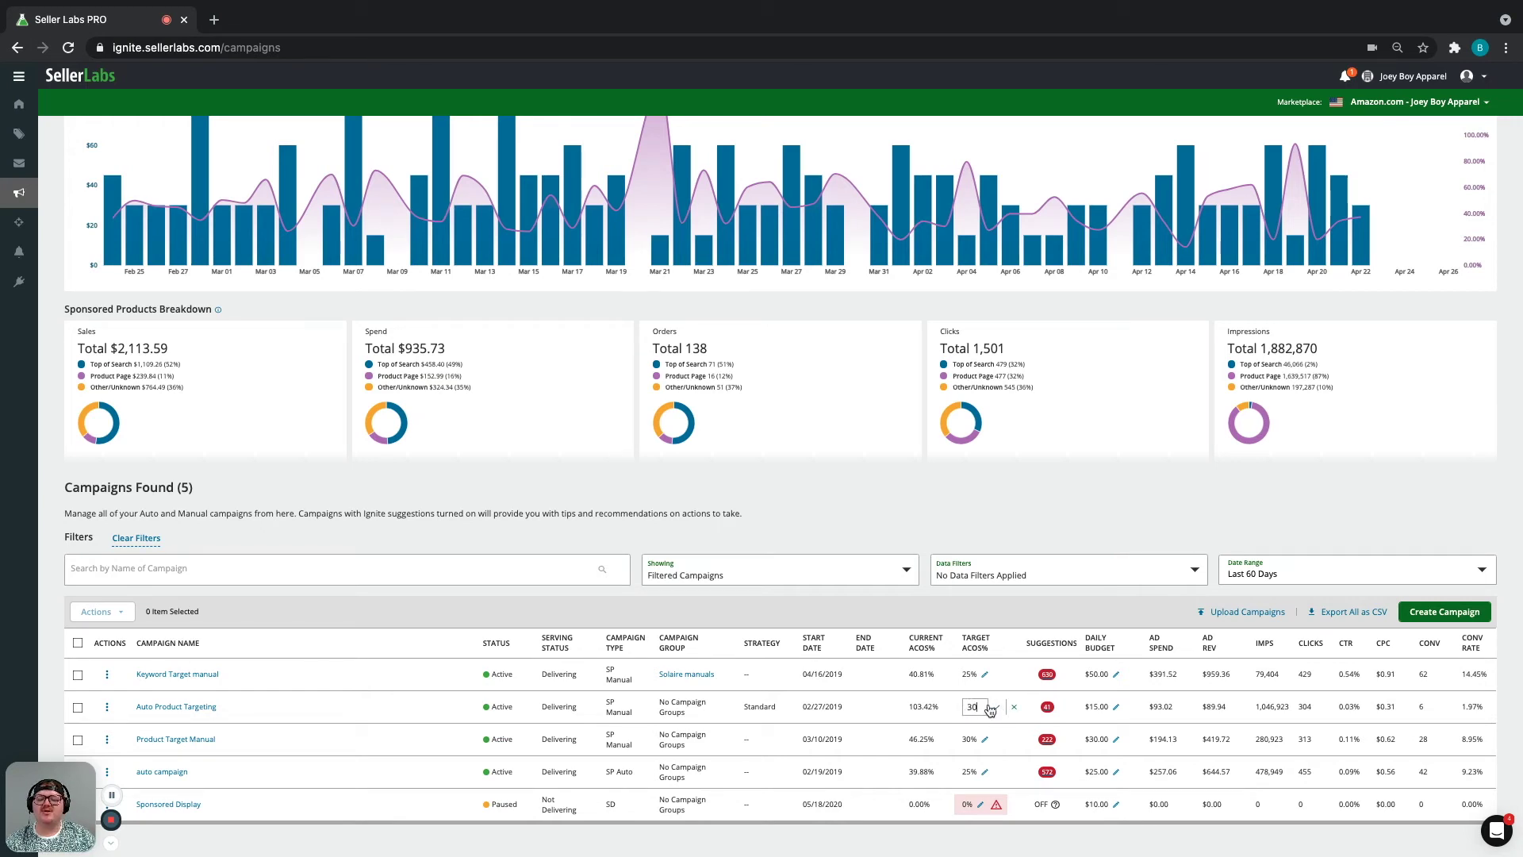
pyautogui.click(996, 708)
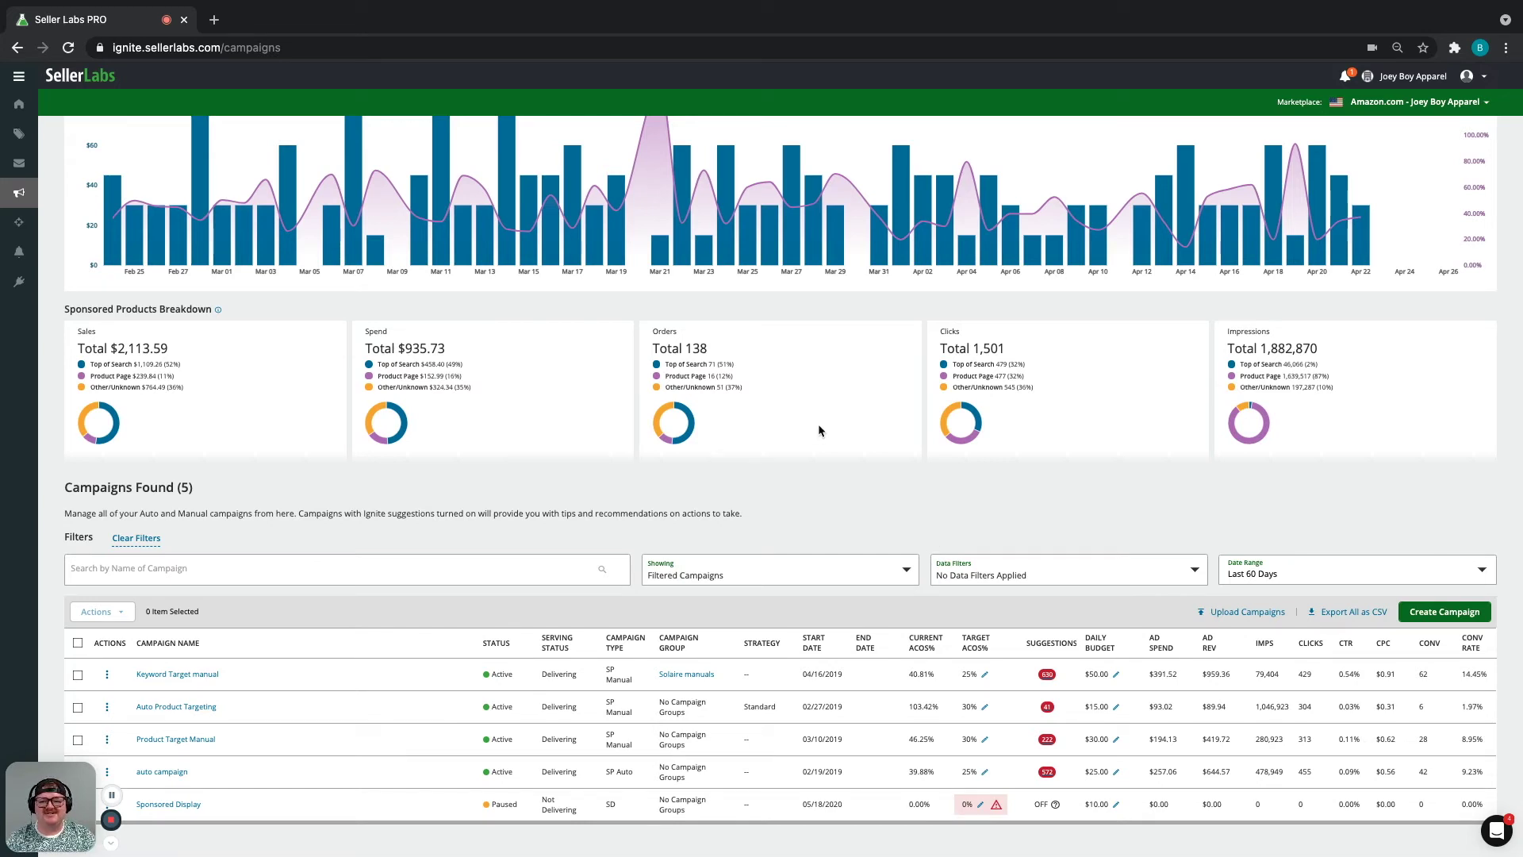
# View the campaign groups and look through the campaign change log for the last 3 months.
pyautogui.scroll(4, 817, 427)
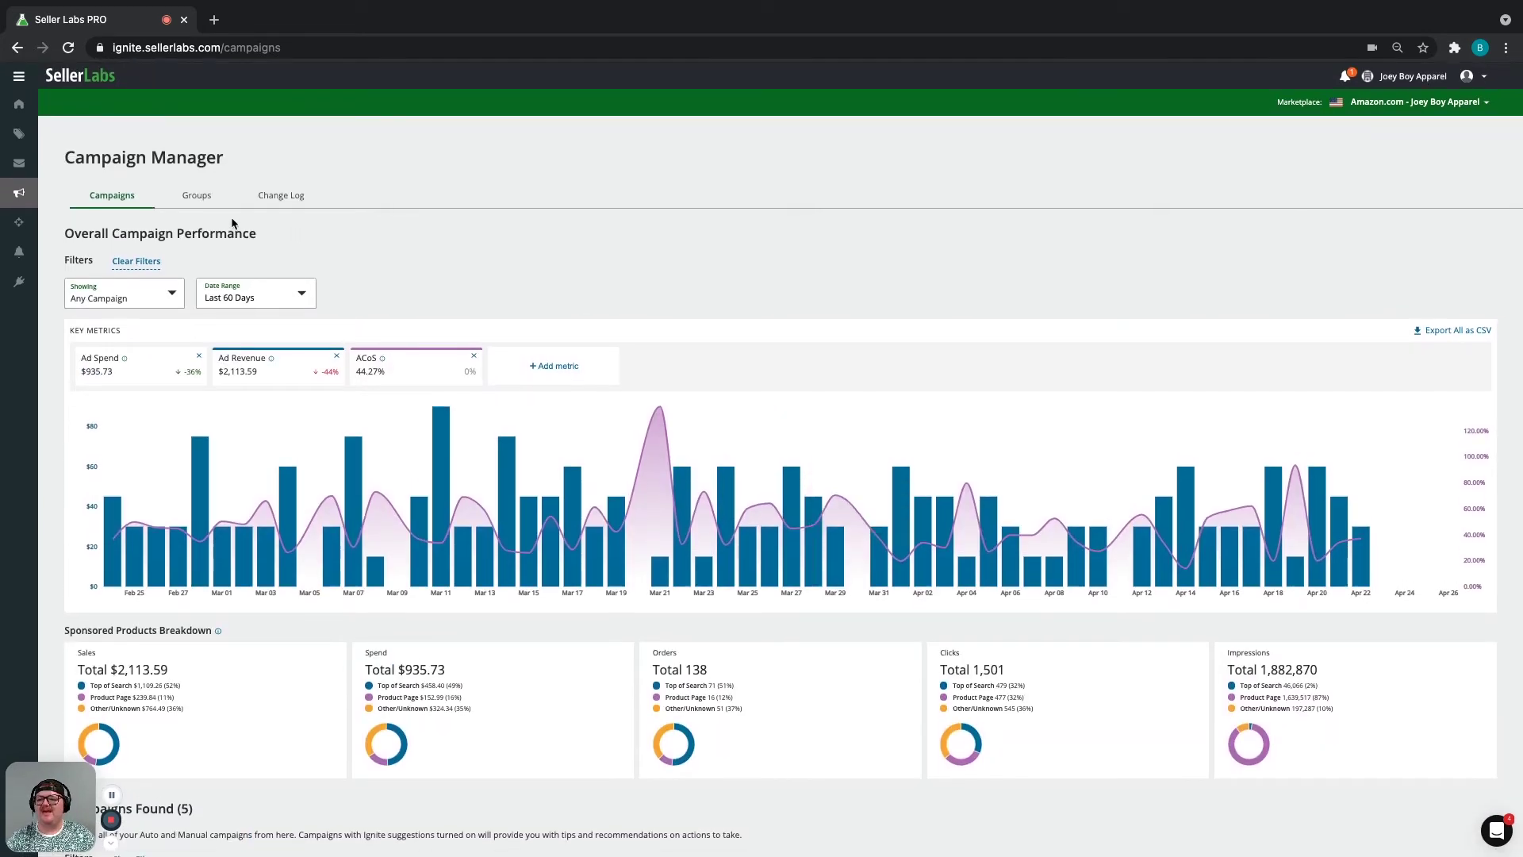
pyautogui.click(198, 198)
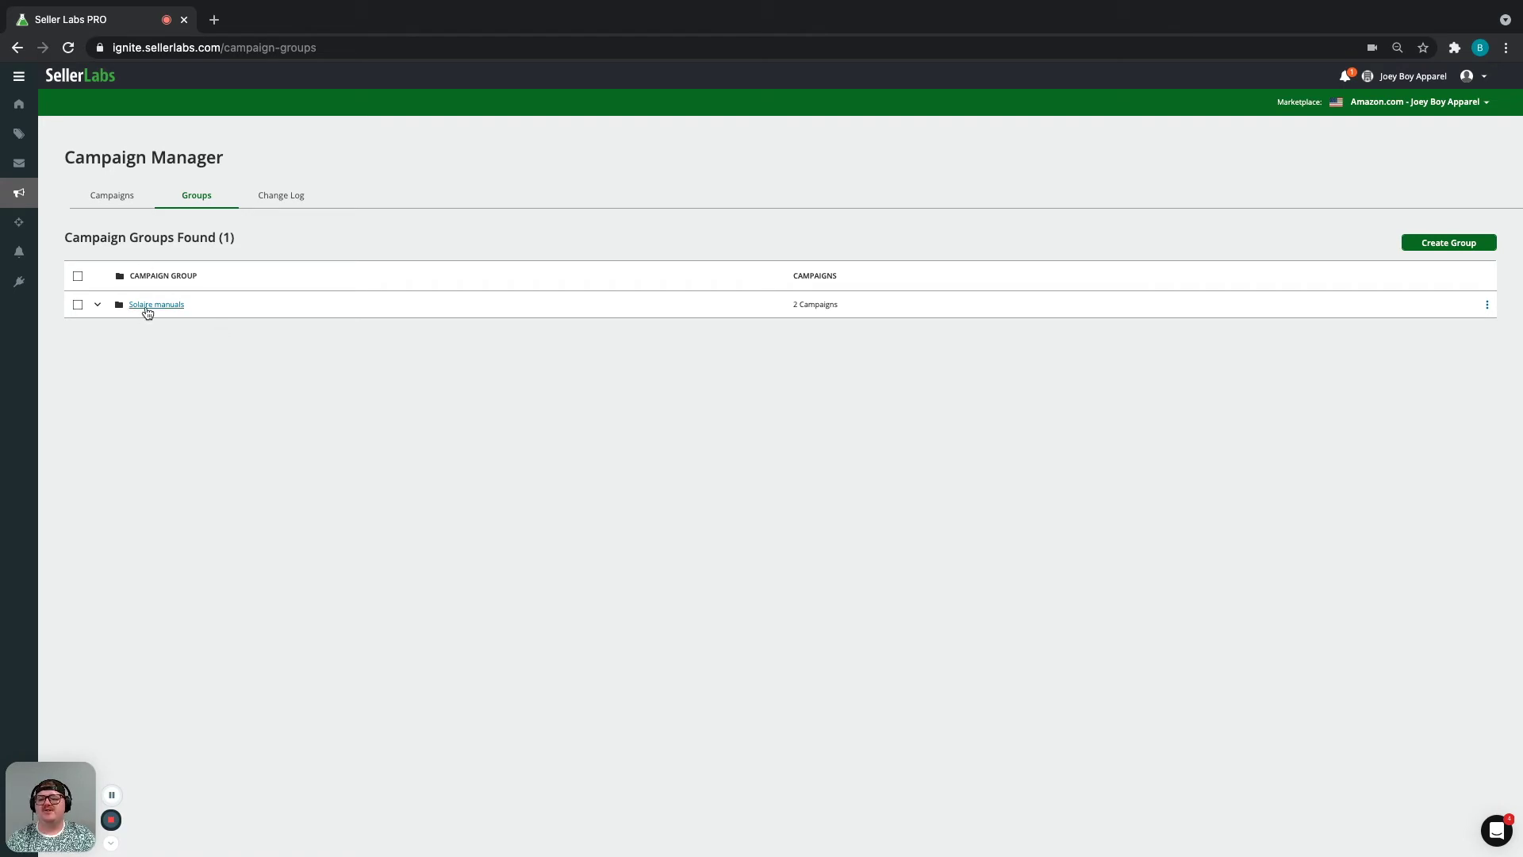
pyautogui.click(276, 200)
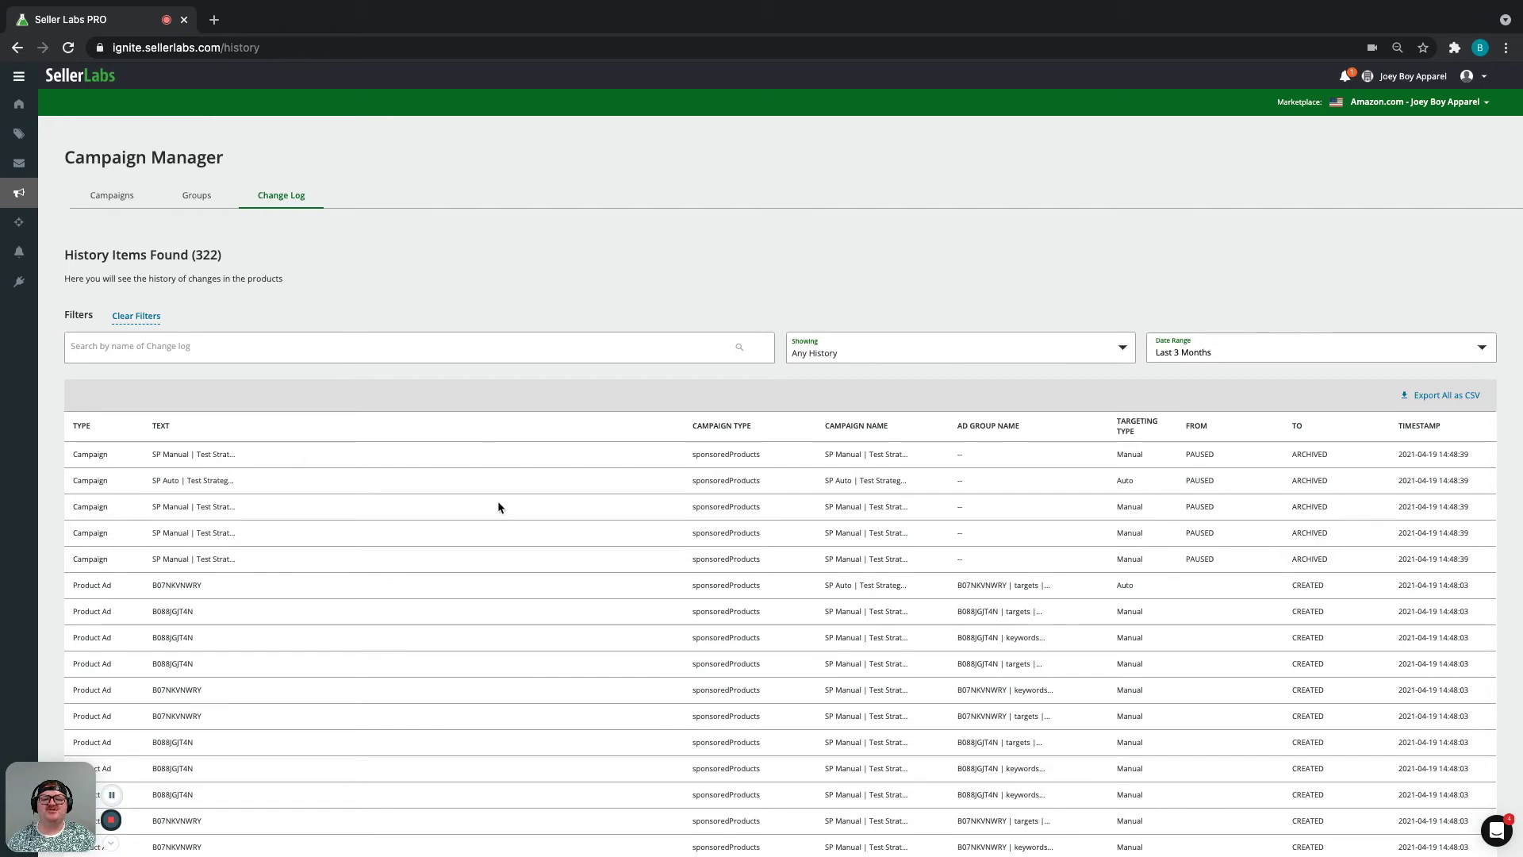
pyautogui.scroll(-3, 504, 537)
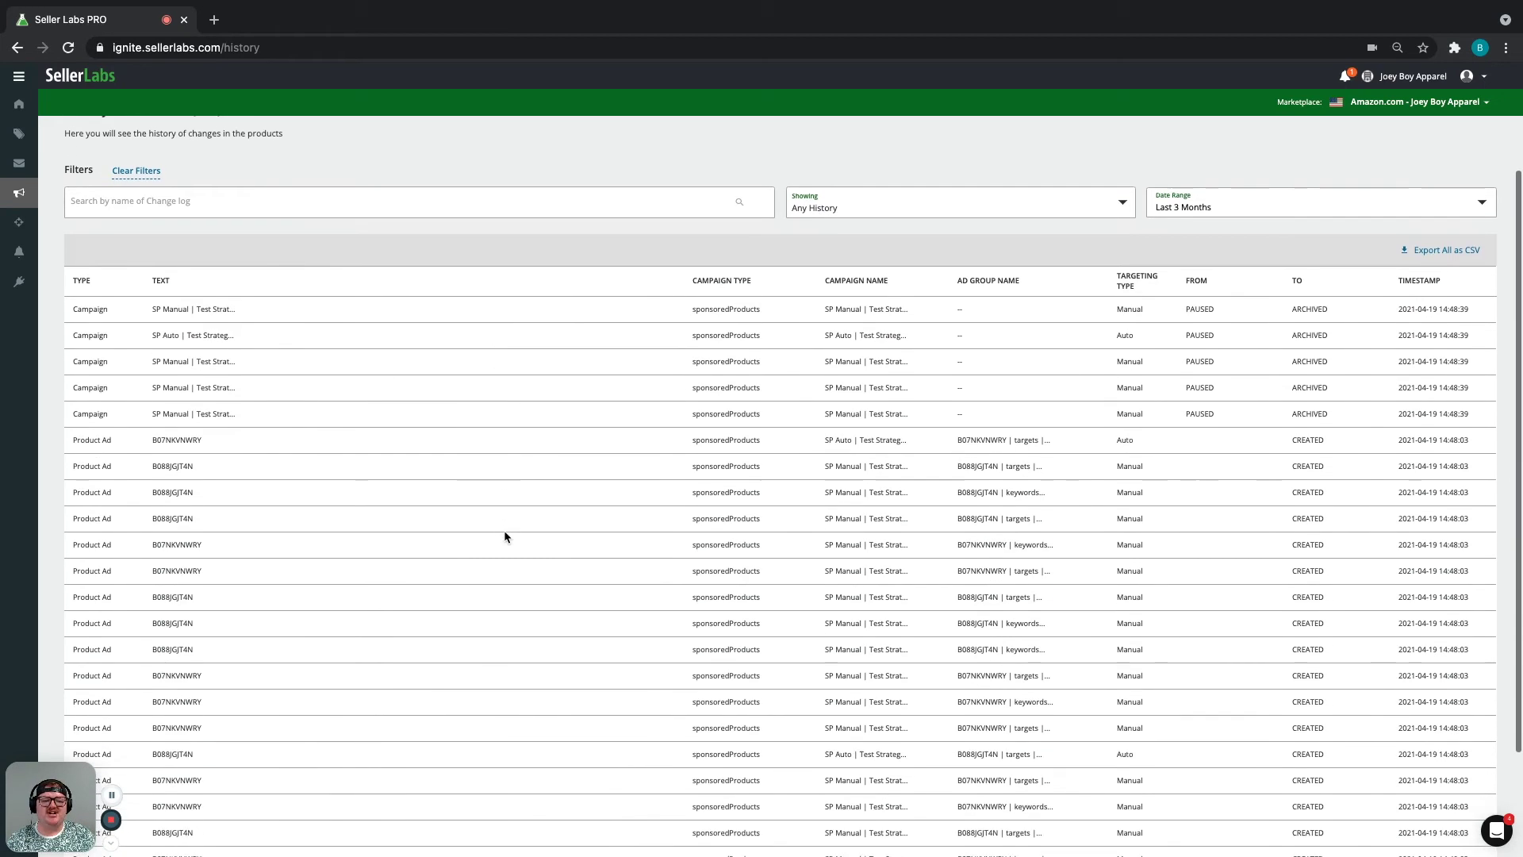
pyautogui.scroll(3, 505, 537)
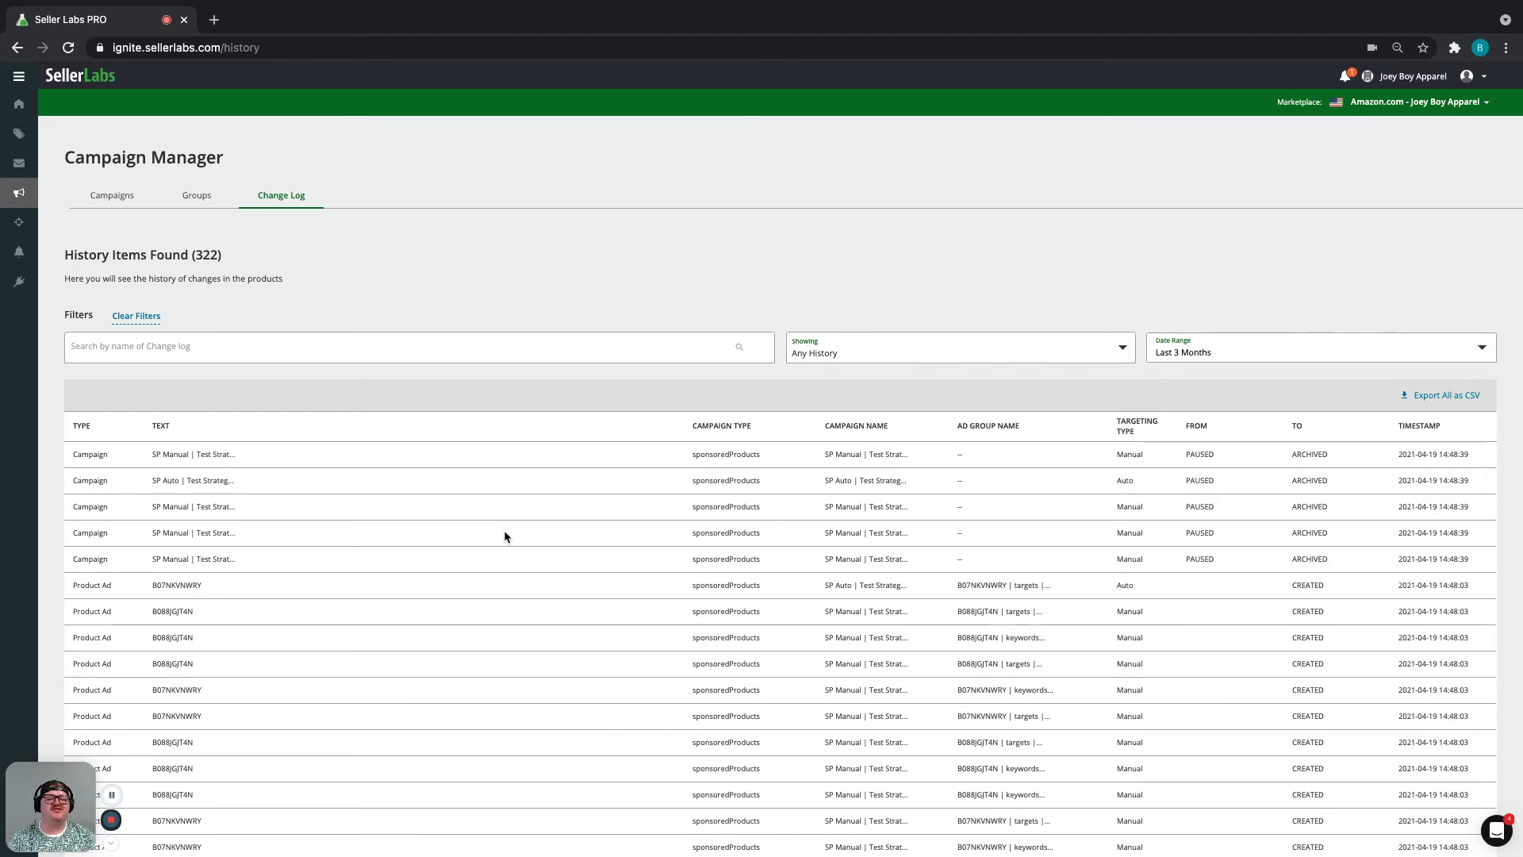
# Open the advertising suggestions and approve the Product Target Manual target bid increase to $0.58.
pyautogui.click(19, 193)
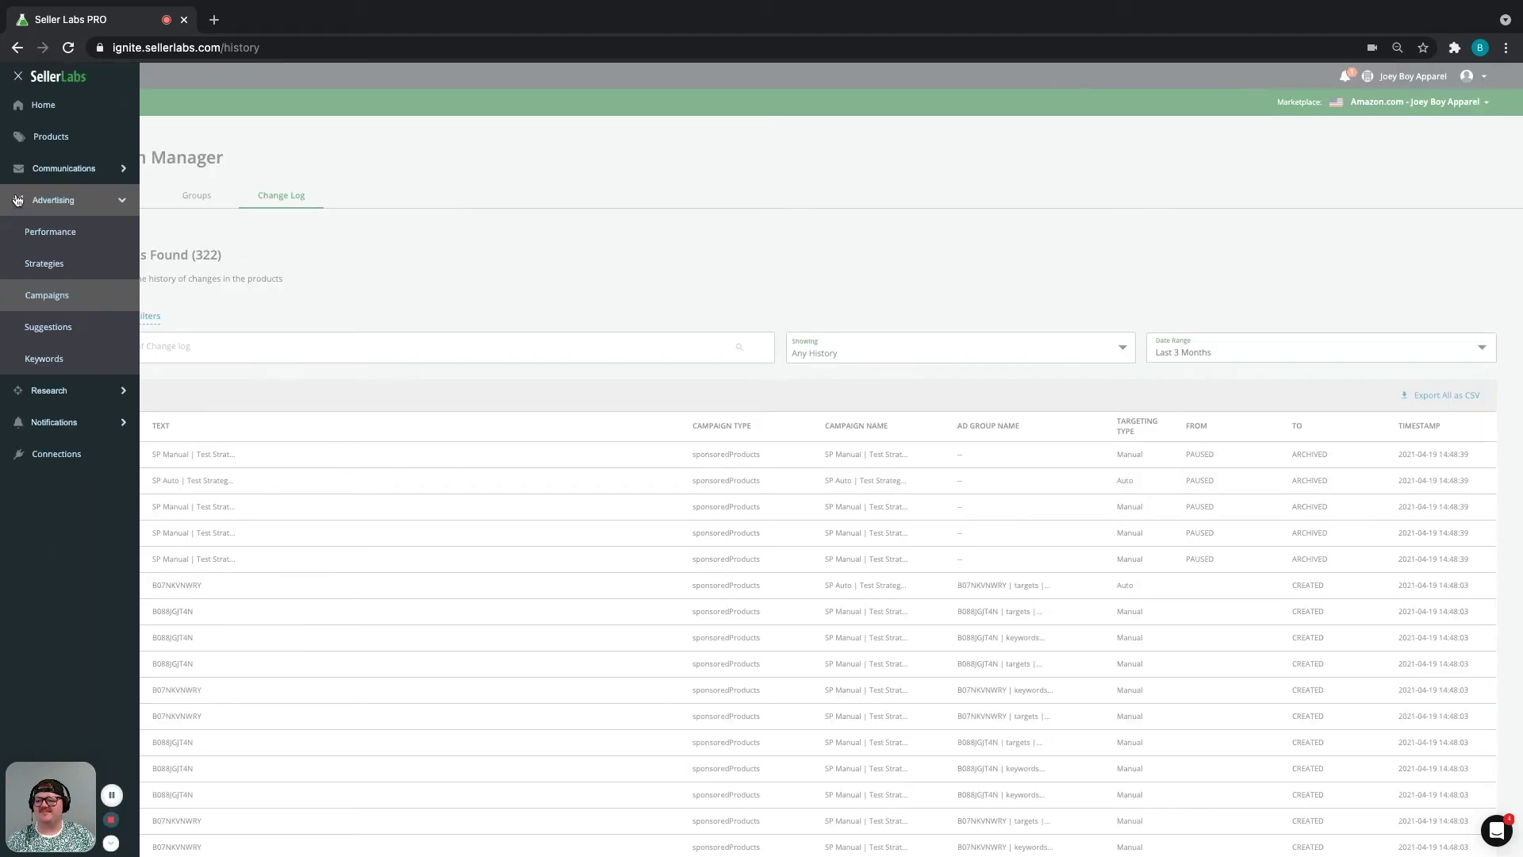
pyautogui.click(37, 326)
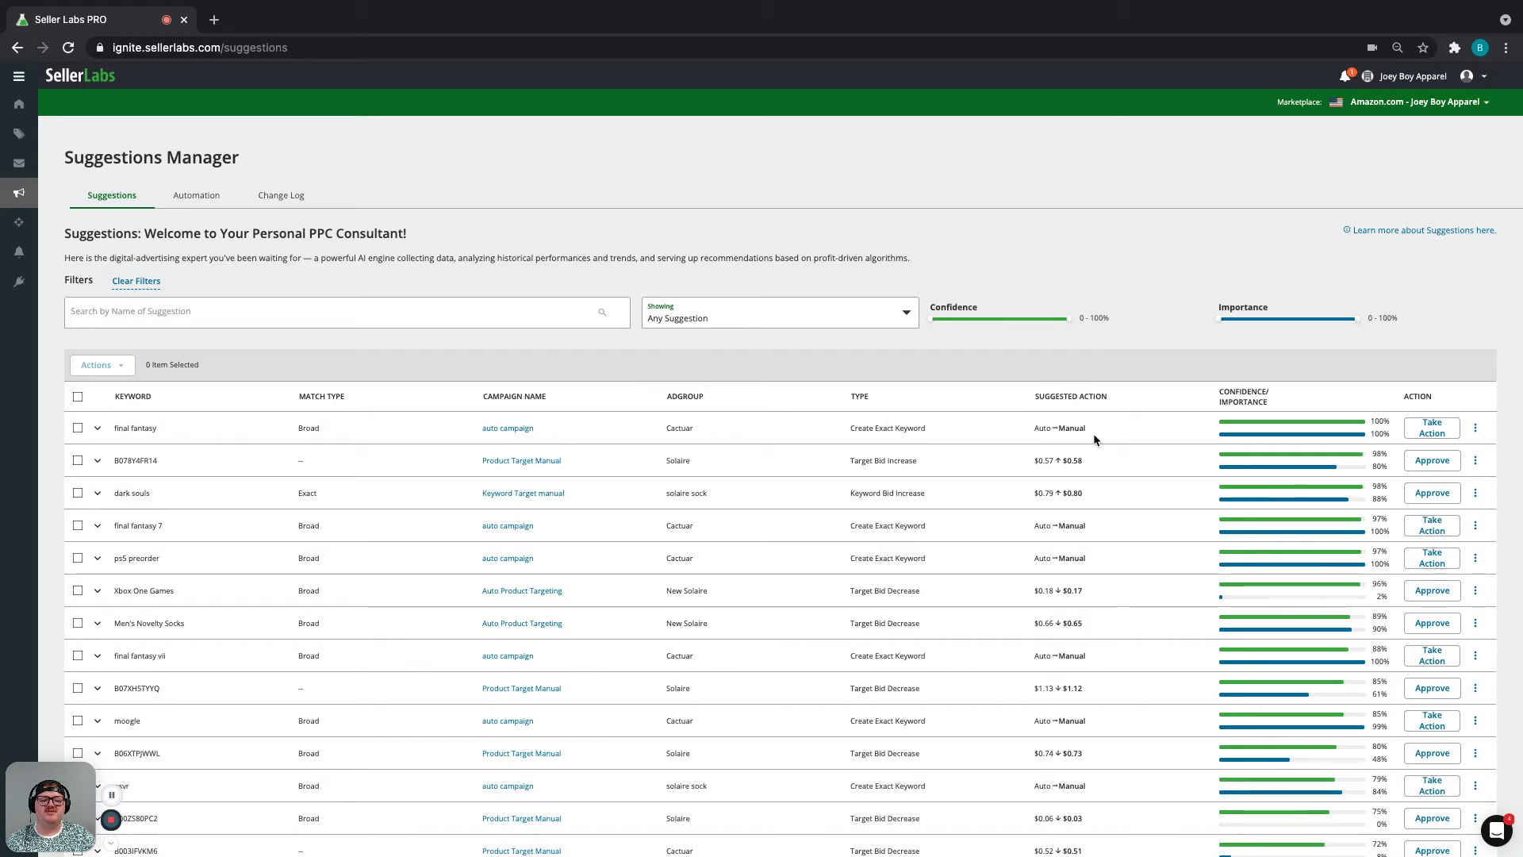
pyautogui.click(1439, 465)
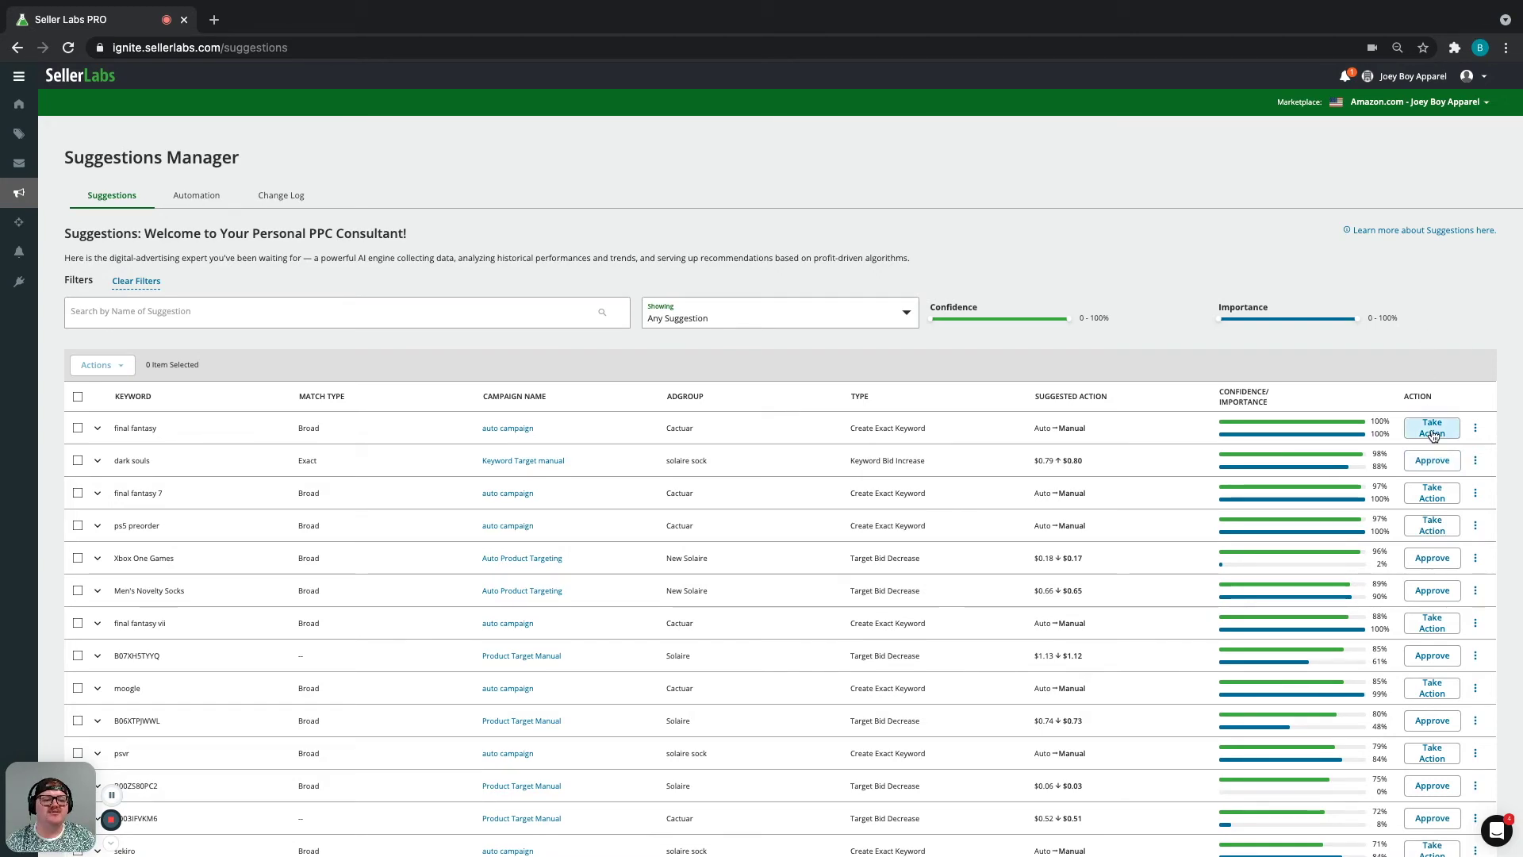
# Examine the campaign choices for creating an exact match keyword from the "final fantasy" suggestion, and leave without creating it.
pyautogui.click(1432, 433)
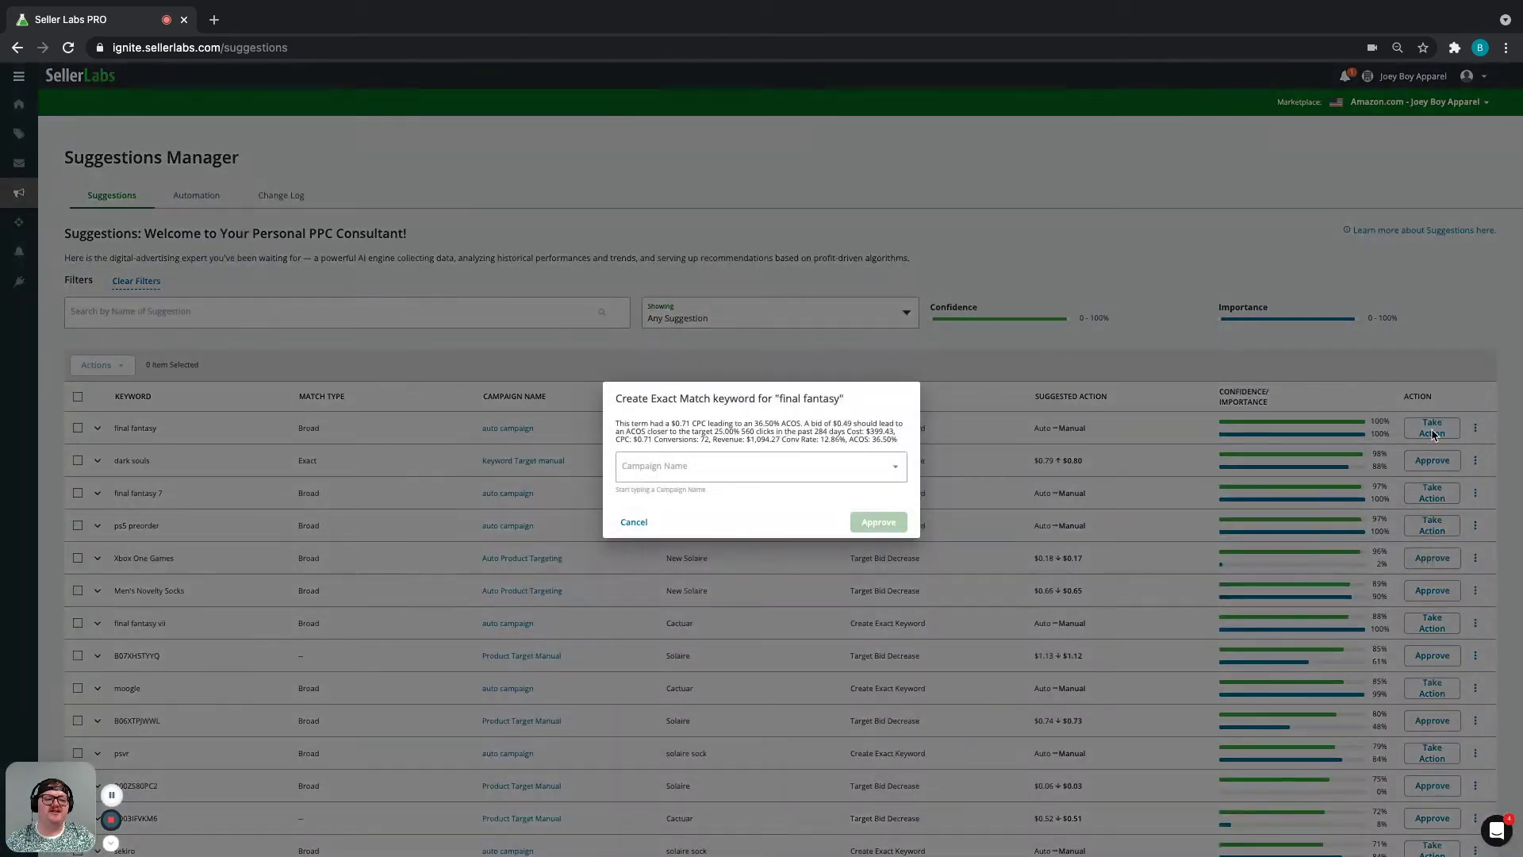
pyautogui.click(721, 463)
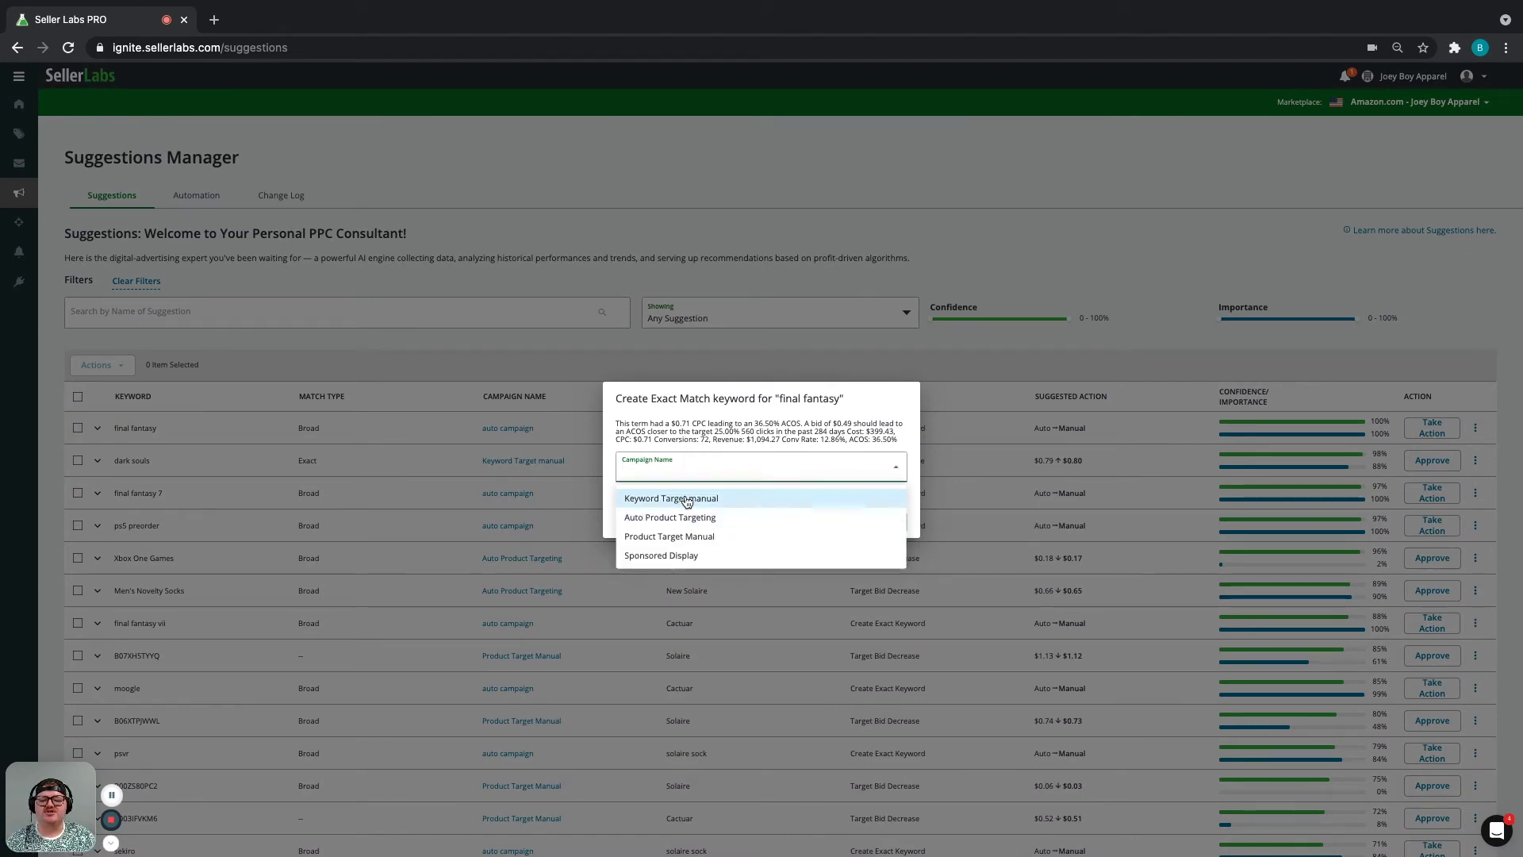
pyautogui.click(604, 470)
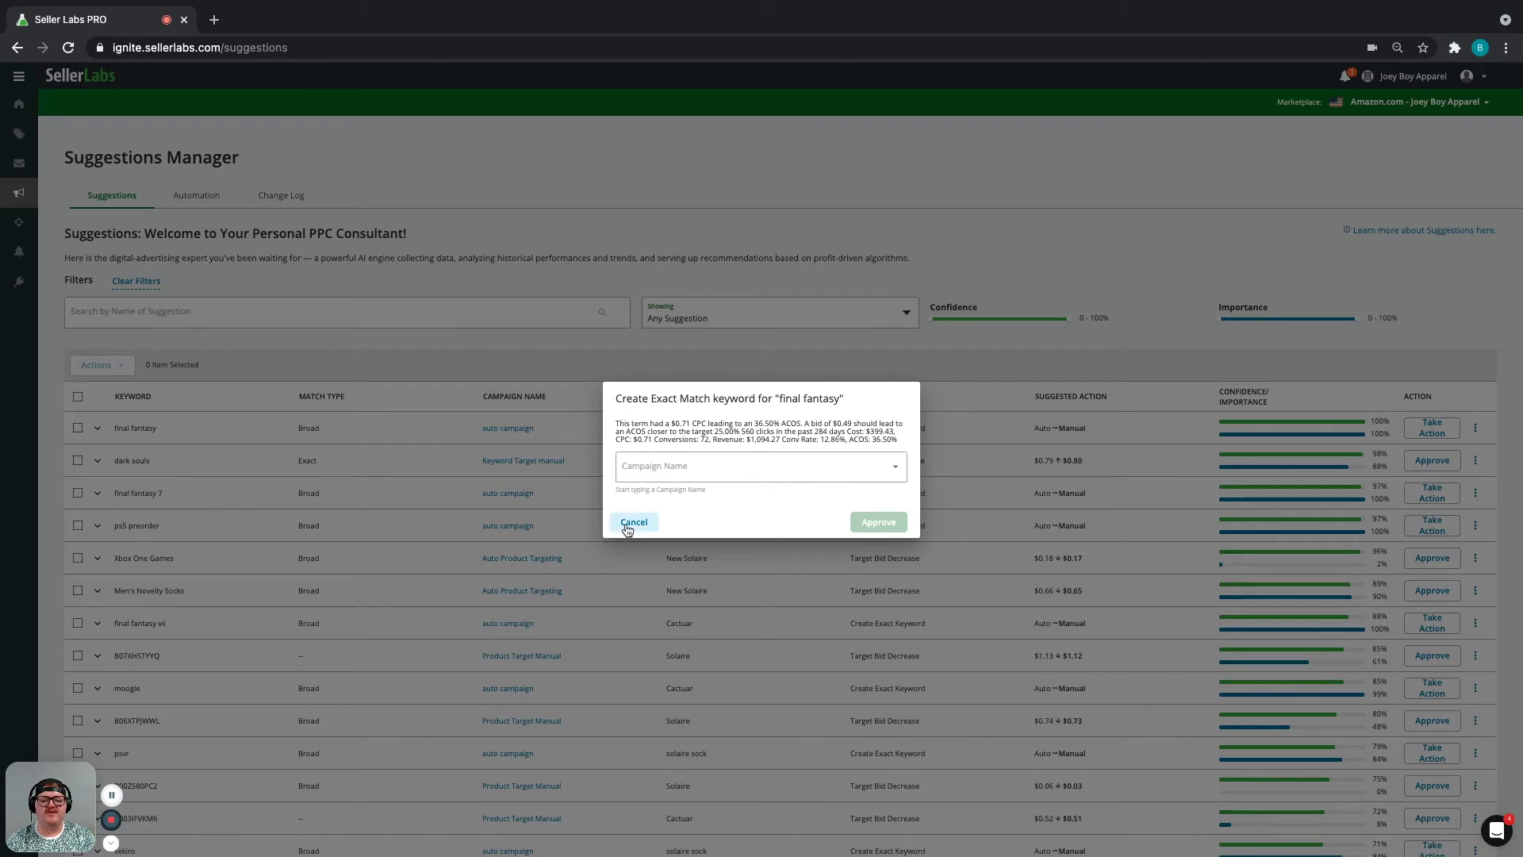
pyautogui.click(632, 522)
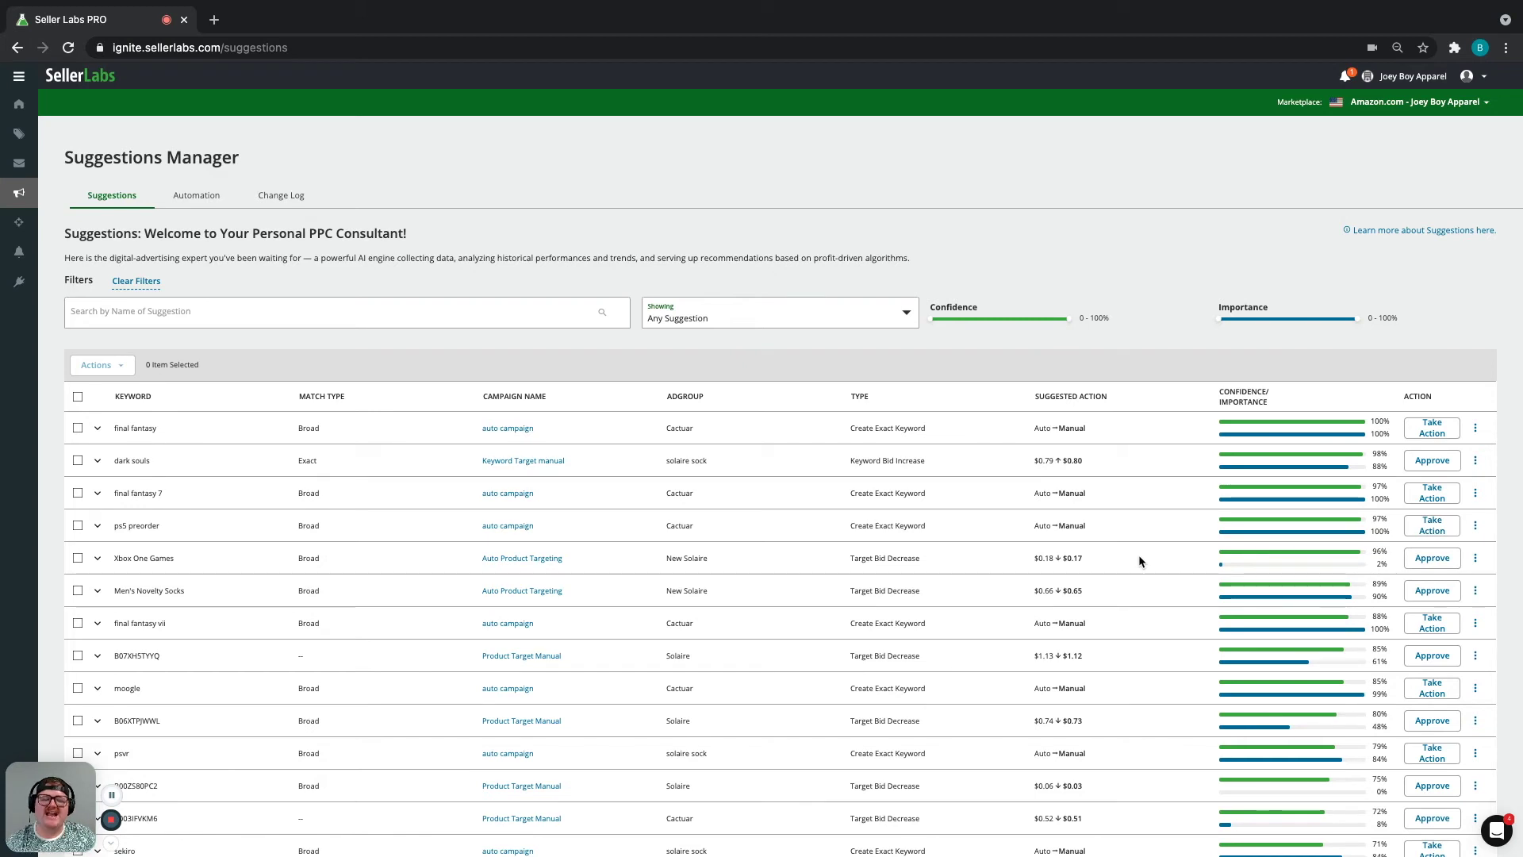
# Look over the list of advertising suggestions and view the automated campaigns of the Suggestions Manager.
pyautogui.scroll(-2, 706, 481)
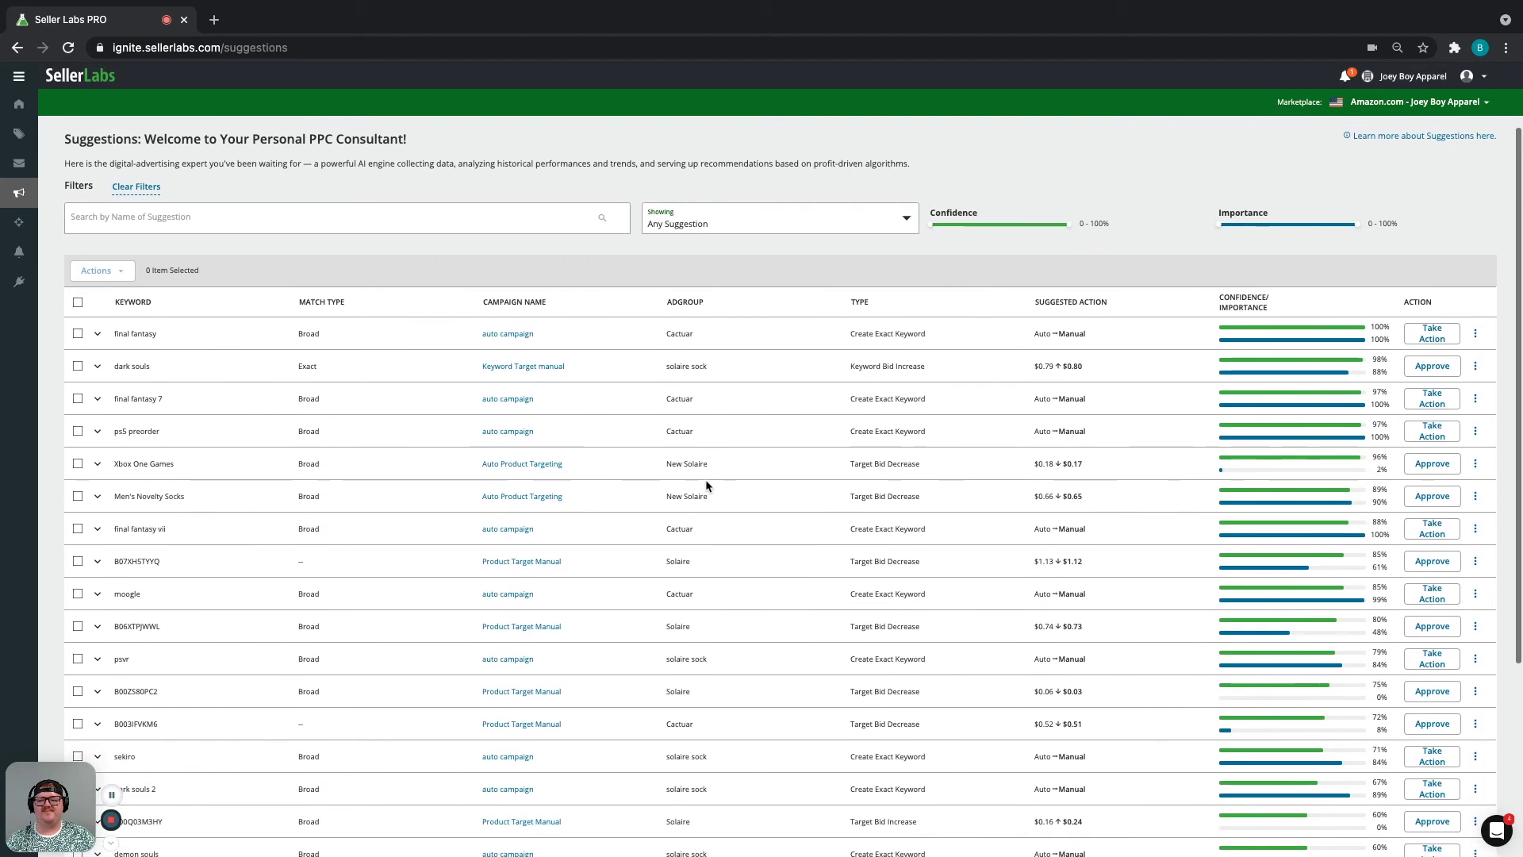
pyautogui.scroll(2, 709, 485)
pyautogui.click(198, 198)
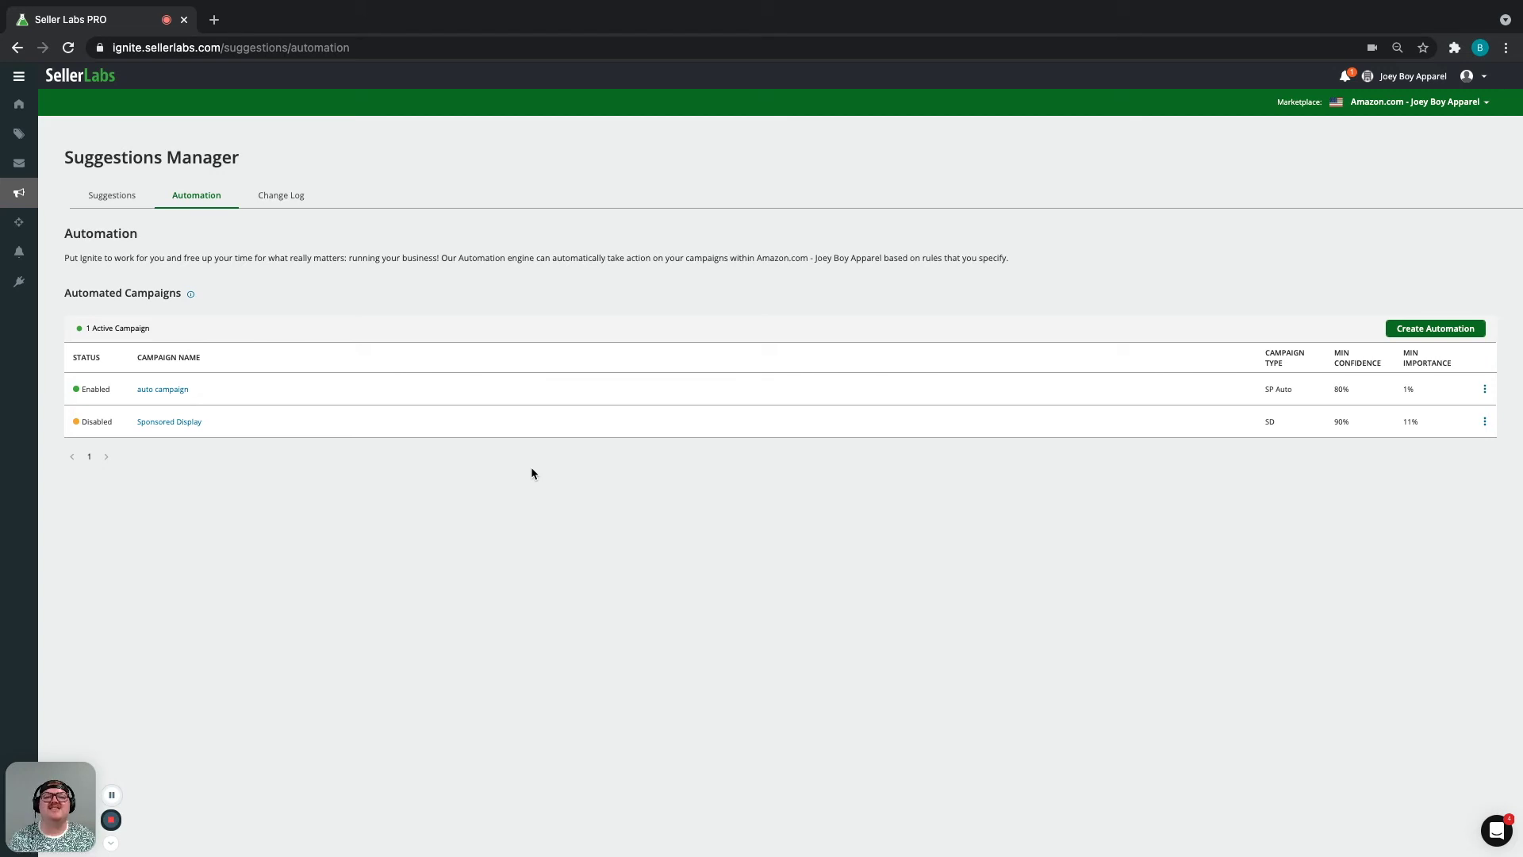
# Look through the suggestion history in the Suggestions Manager's change log, including who performed each change.
pyautogui.click(286, 198)
pyautogui.scroll(-3, 660, 496)
pyautogui.scroll(3, 659, 497)
pyautogui.scroll(-3, 662, 500)
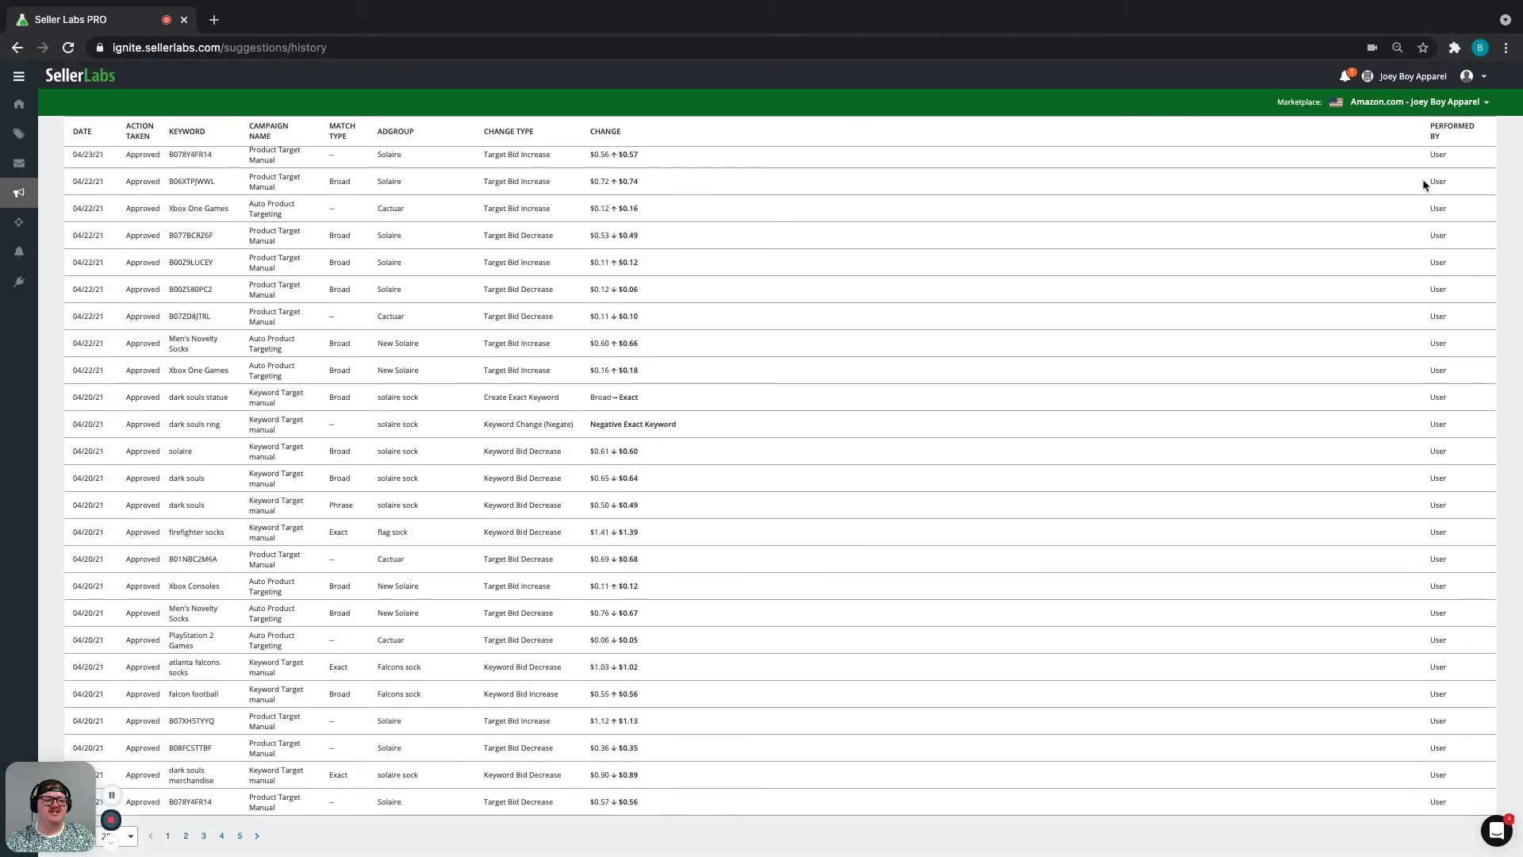
pyautogui.scroll(3, 1421, 179)
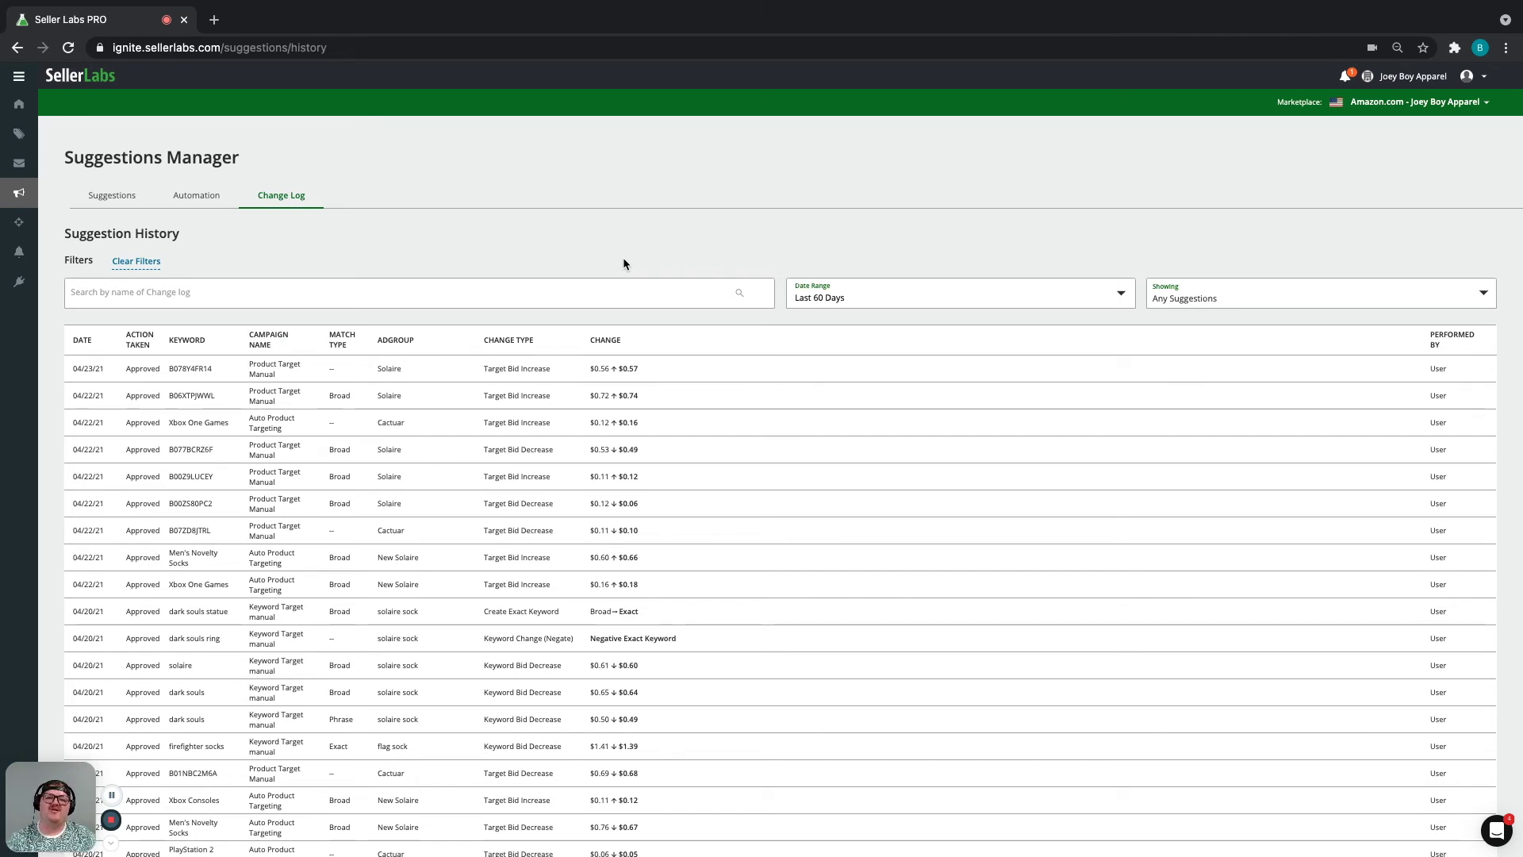
# Open the advertising keywords page and look through its key metrics chart and keyword list.
pyautogui.click(11, 197)
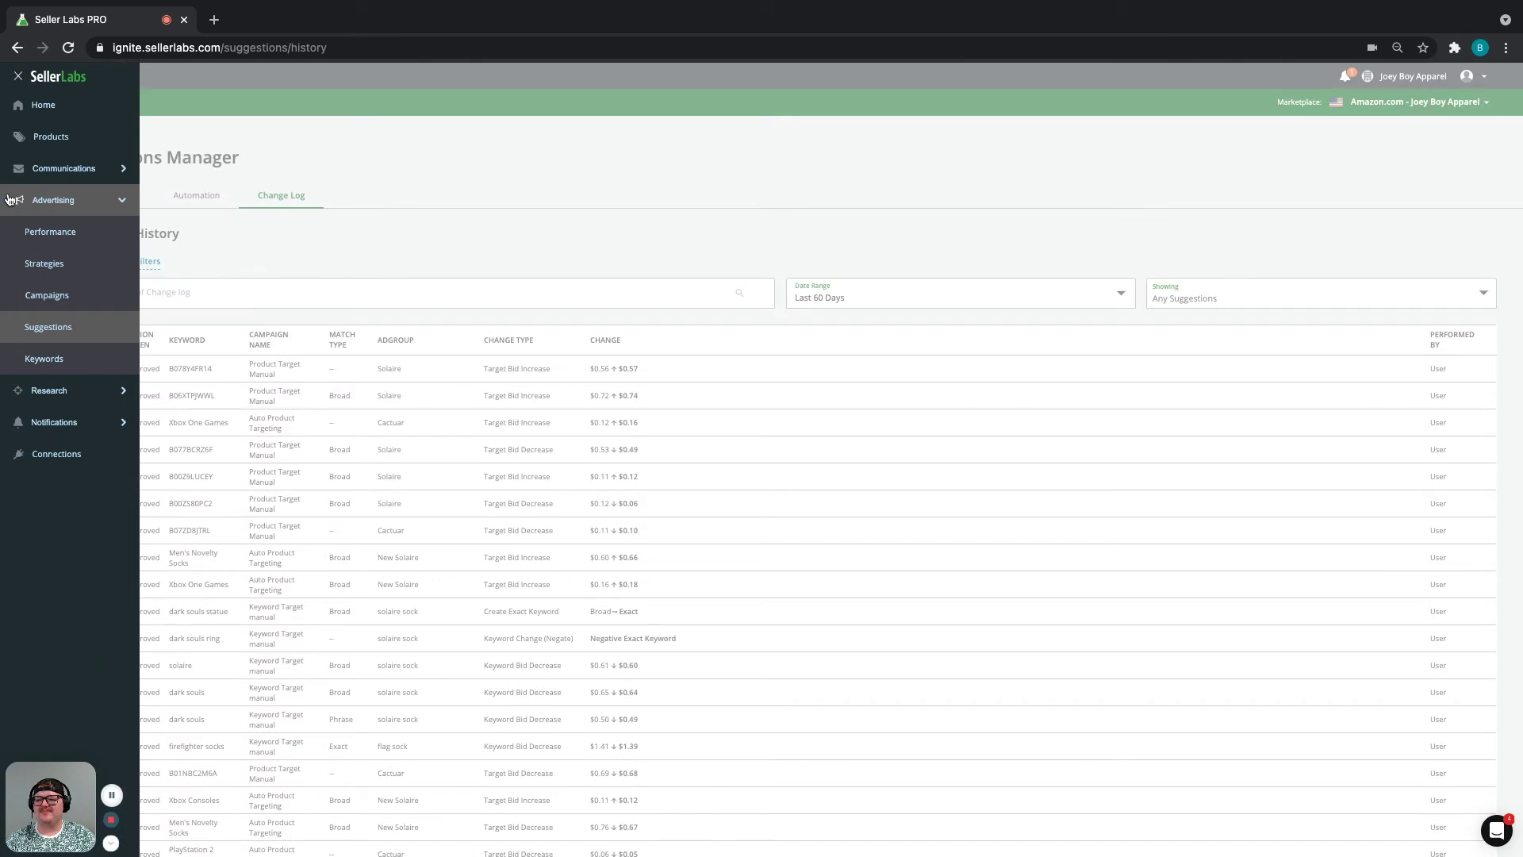
pyautogui.click(40, 359)
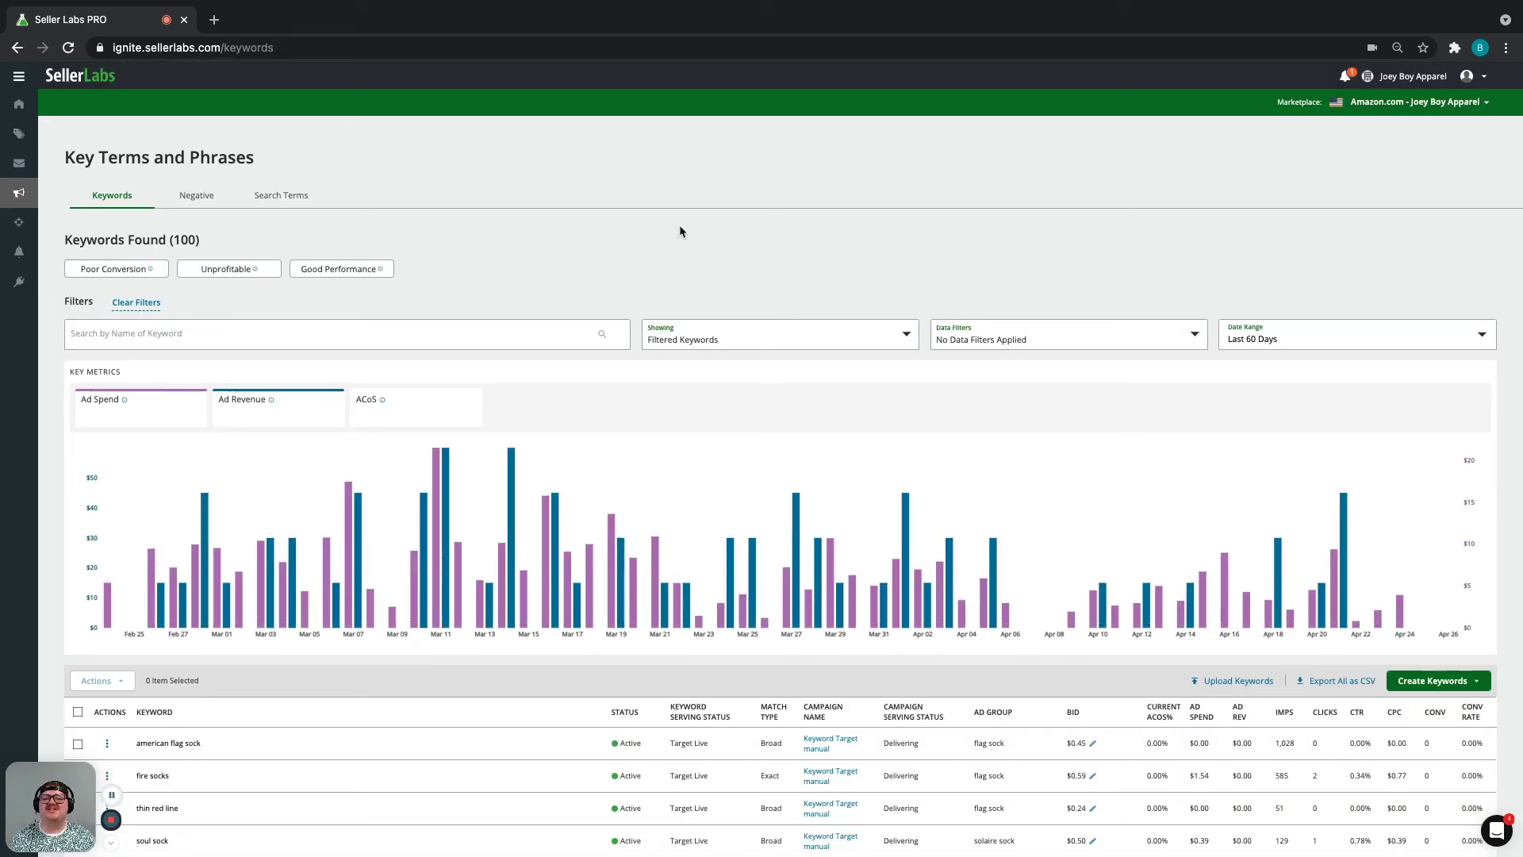
pyautogui.scroll(-3, 640, 236)
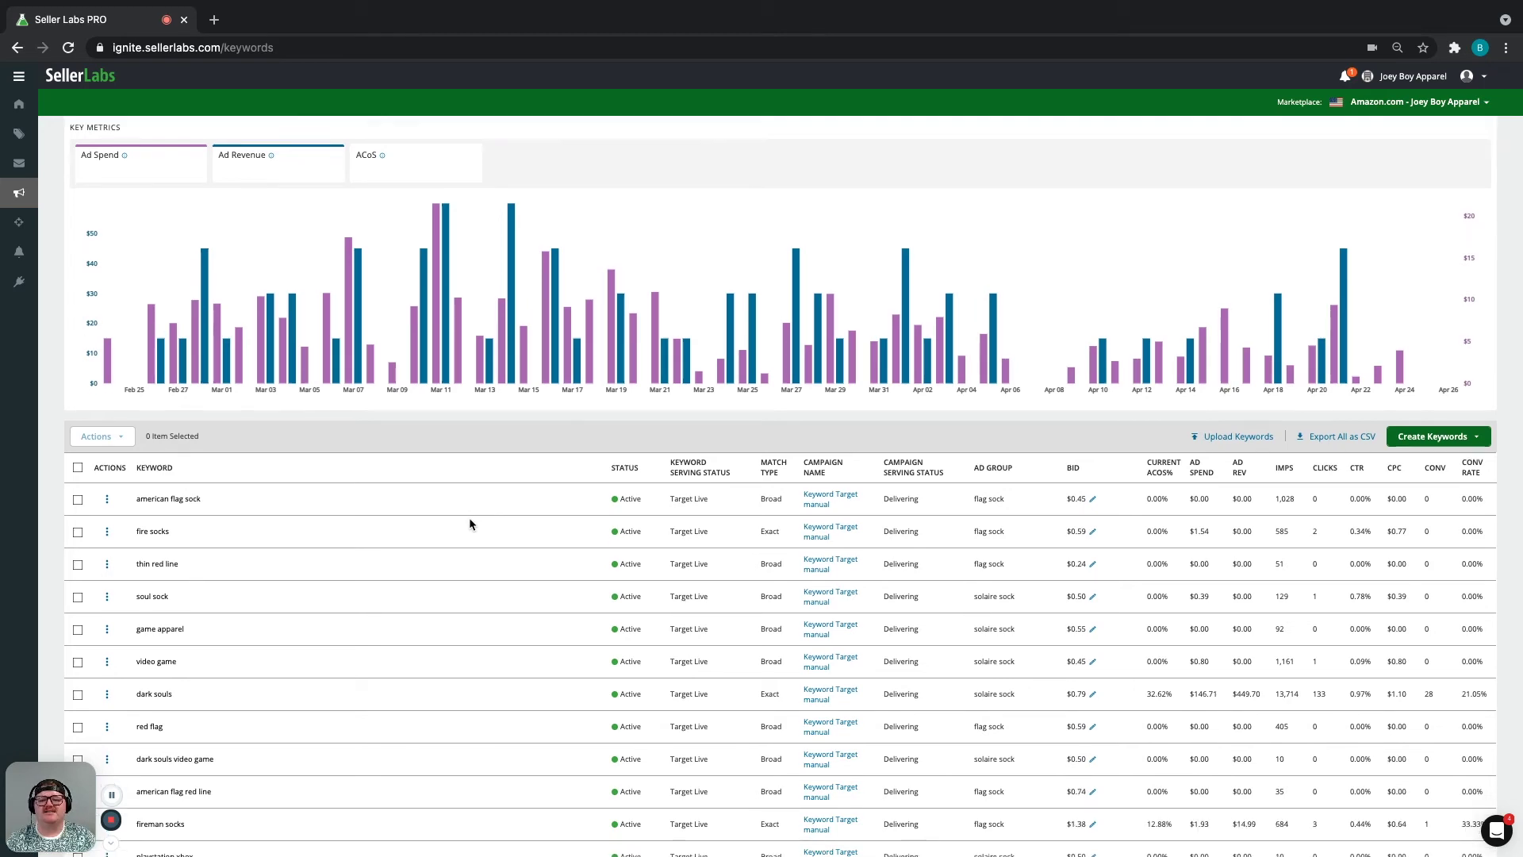
pyautogui.scroll(-5, 469, 517)
pyautogui.scroll(5, 469, 517)
pyautogui.scroll(4, 468, 517)
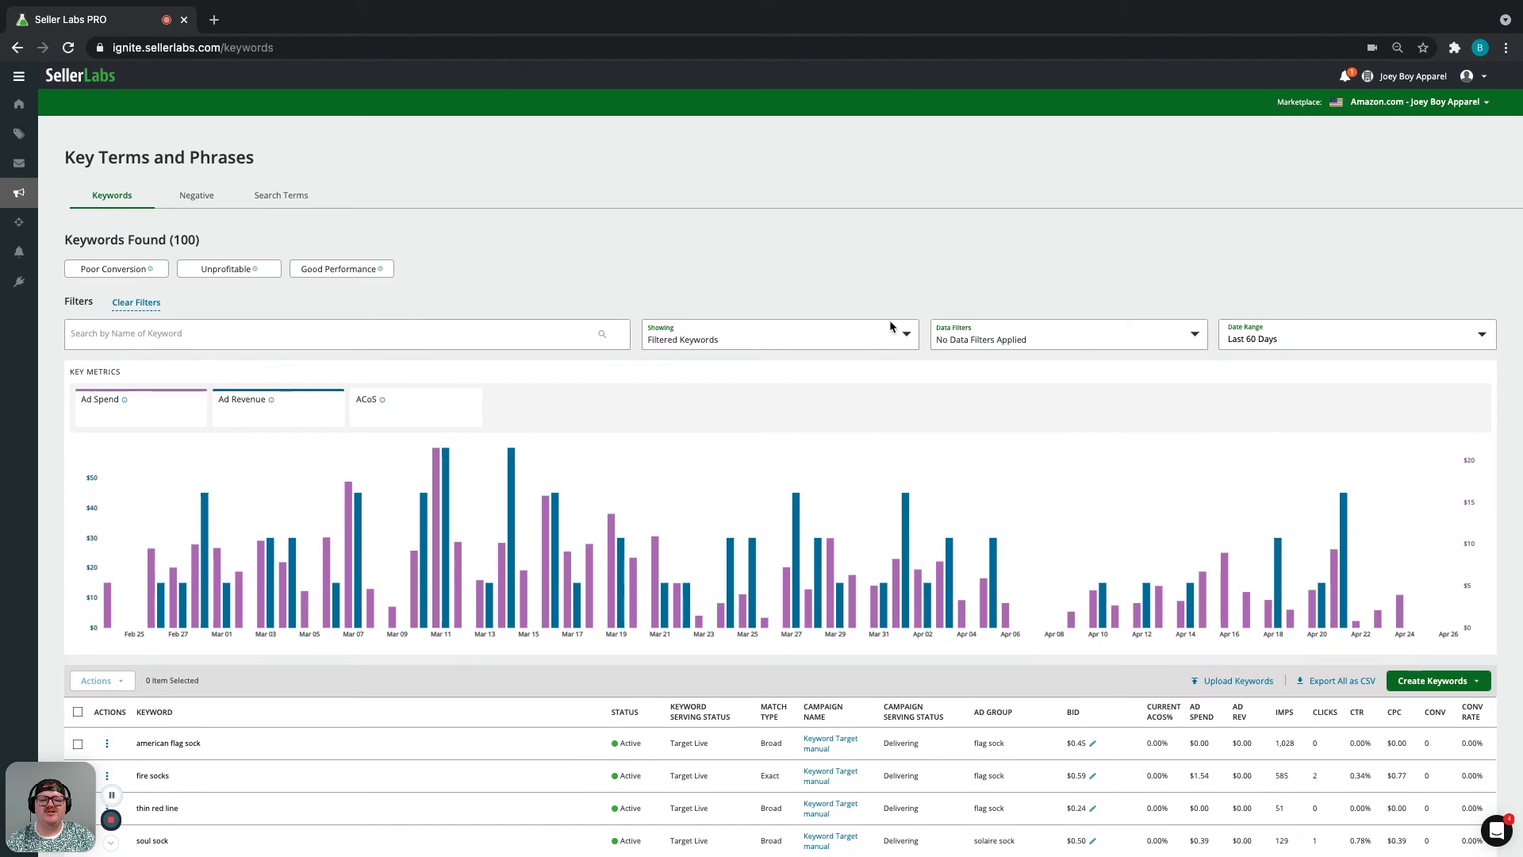
# Examine the keyword data filters and the State, Serving Status, Match Type and Campaigns filter options without applying any.
pyautogui.click(982, 343)
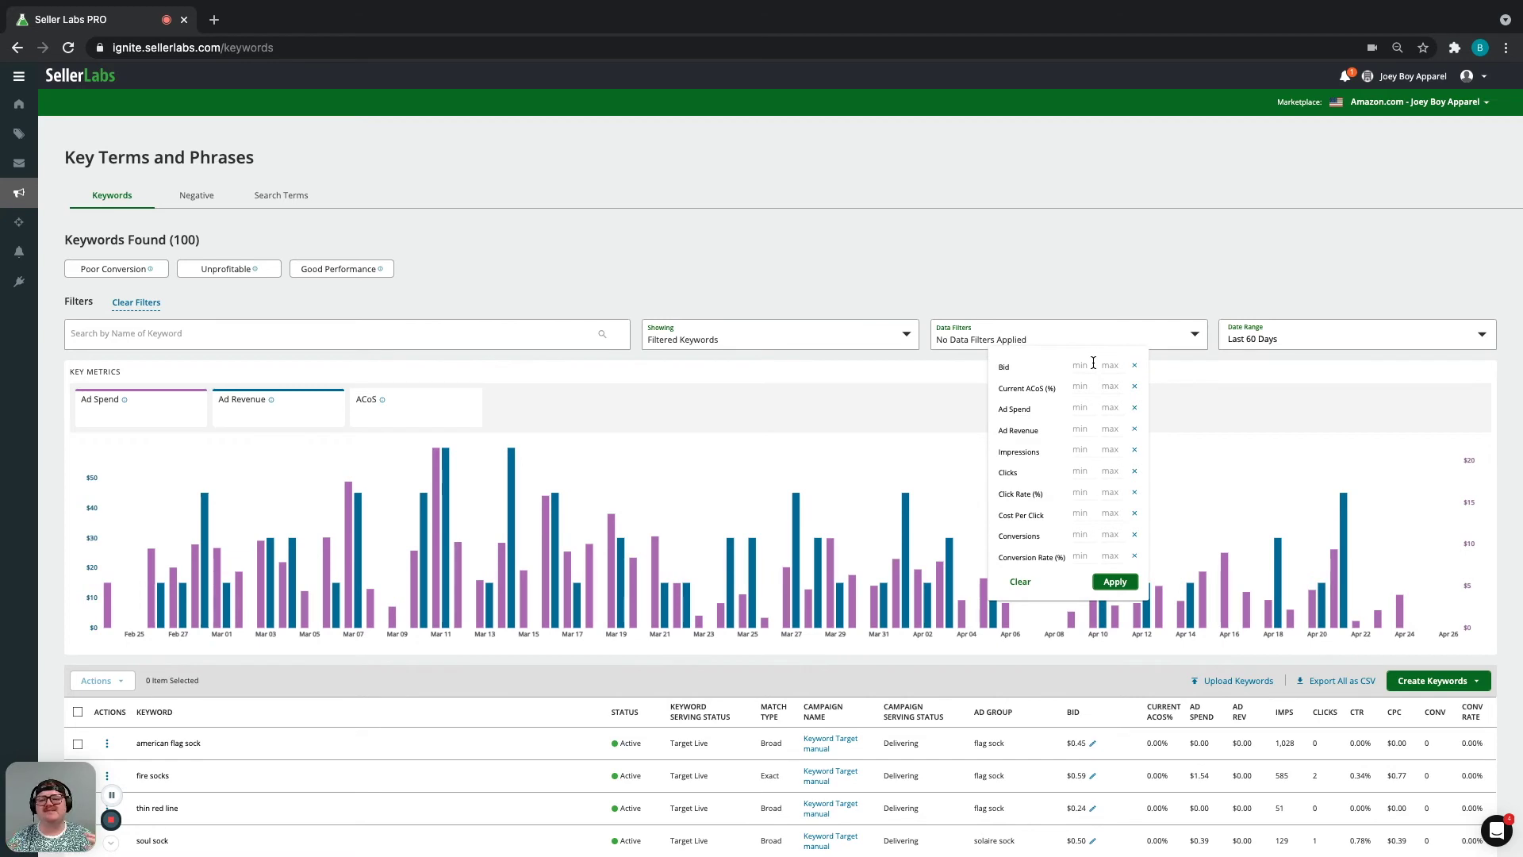
pyautogui.click(899, 342)
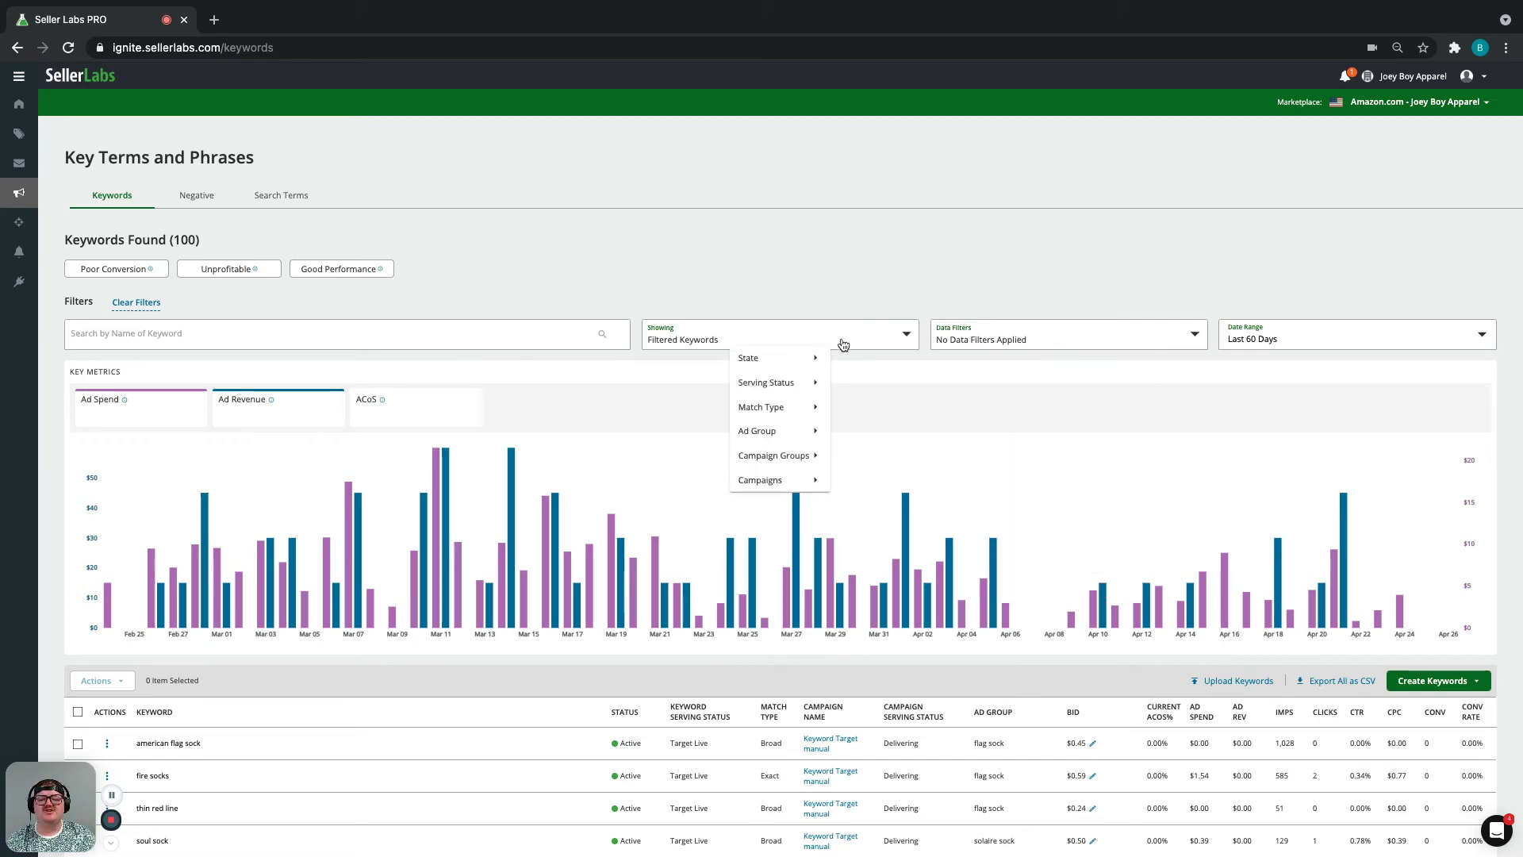
pyautogui.click(760, 362)
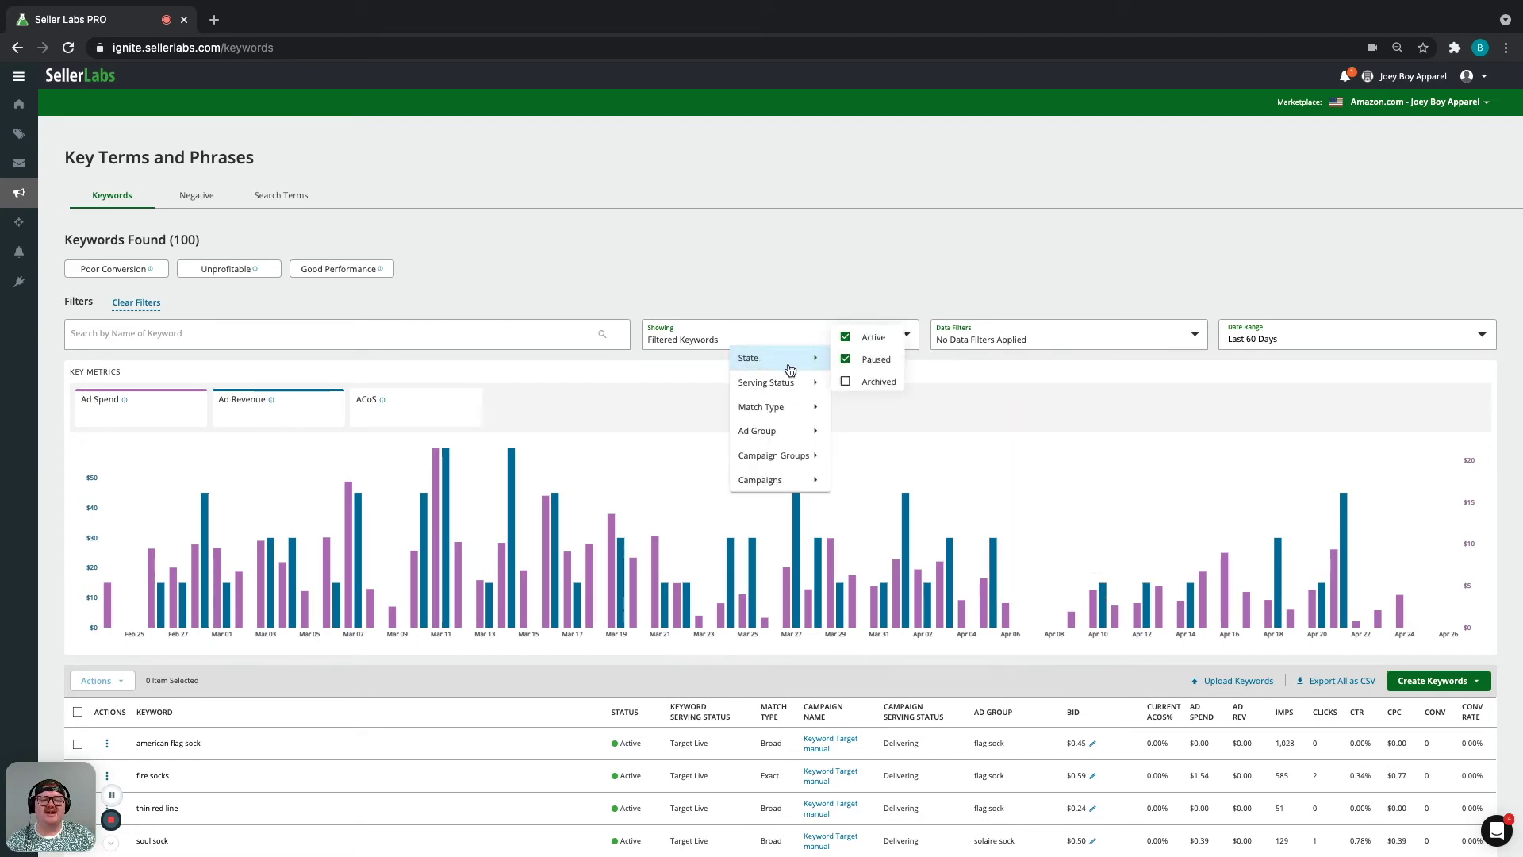
pyautogui.click(781, 383)
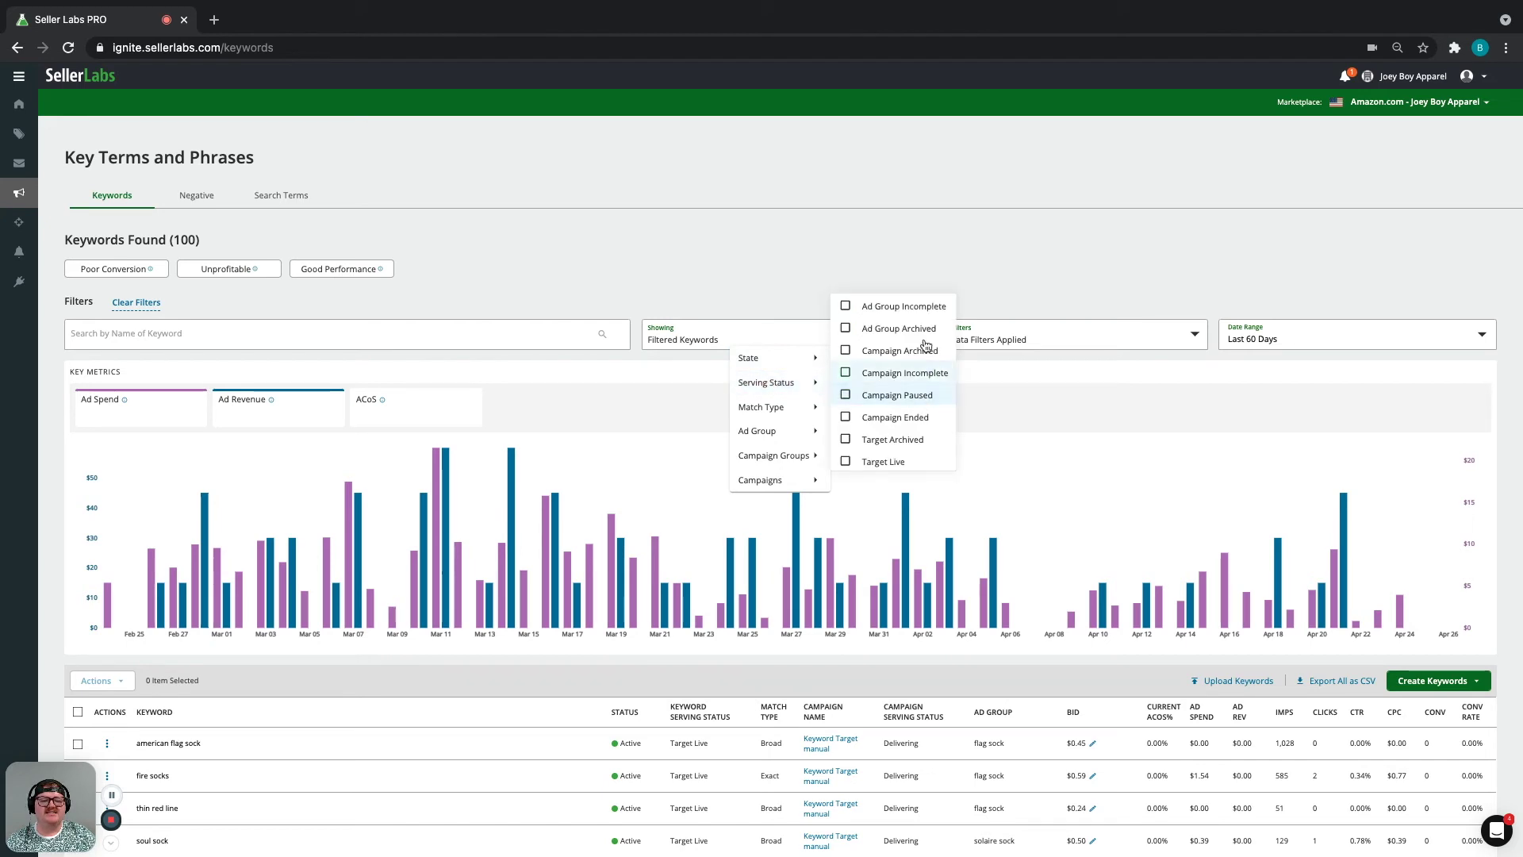
pyautogui.click(777, 409)
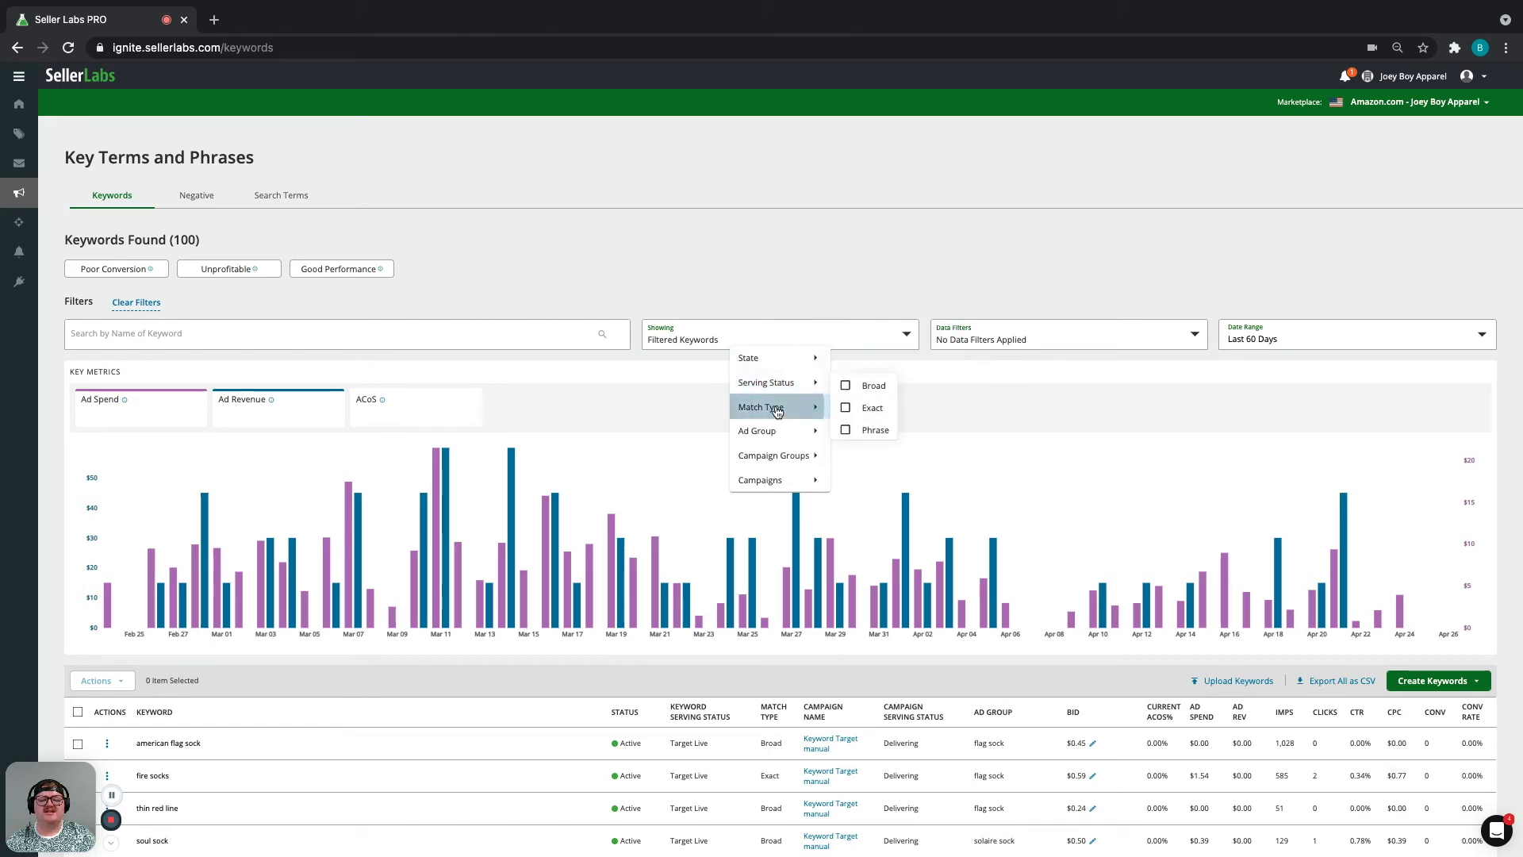
pyautogui.click(759, 480)
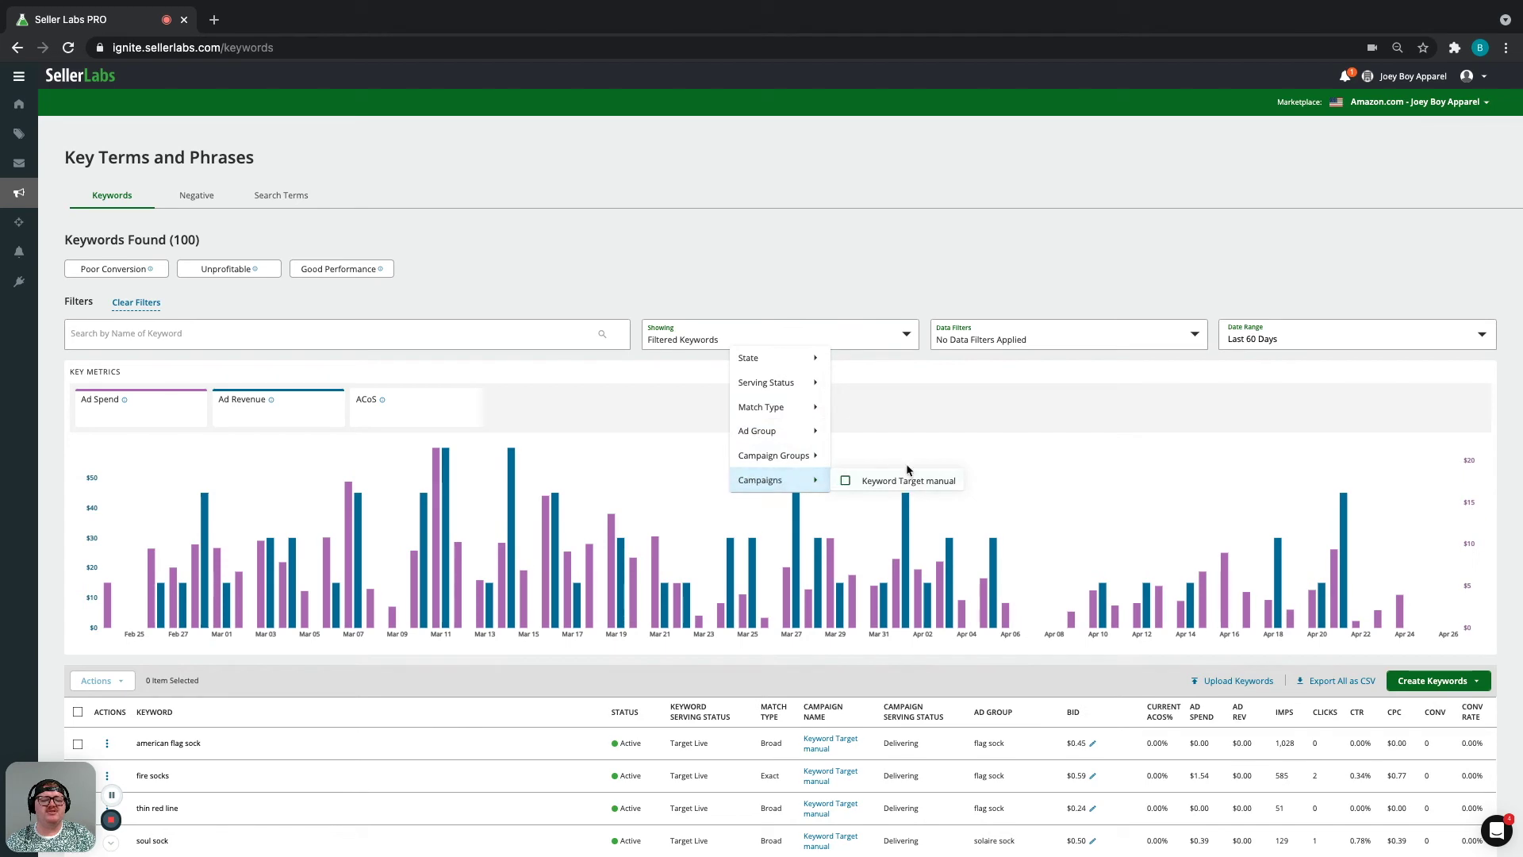
pyautogui.click(908, 408)
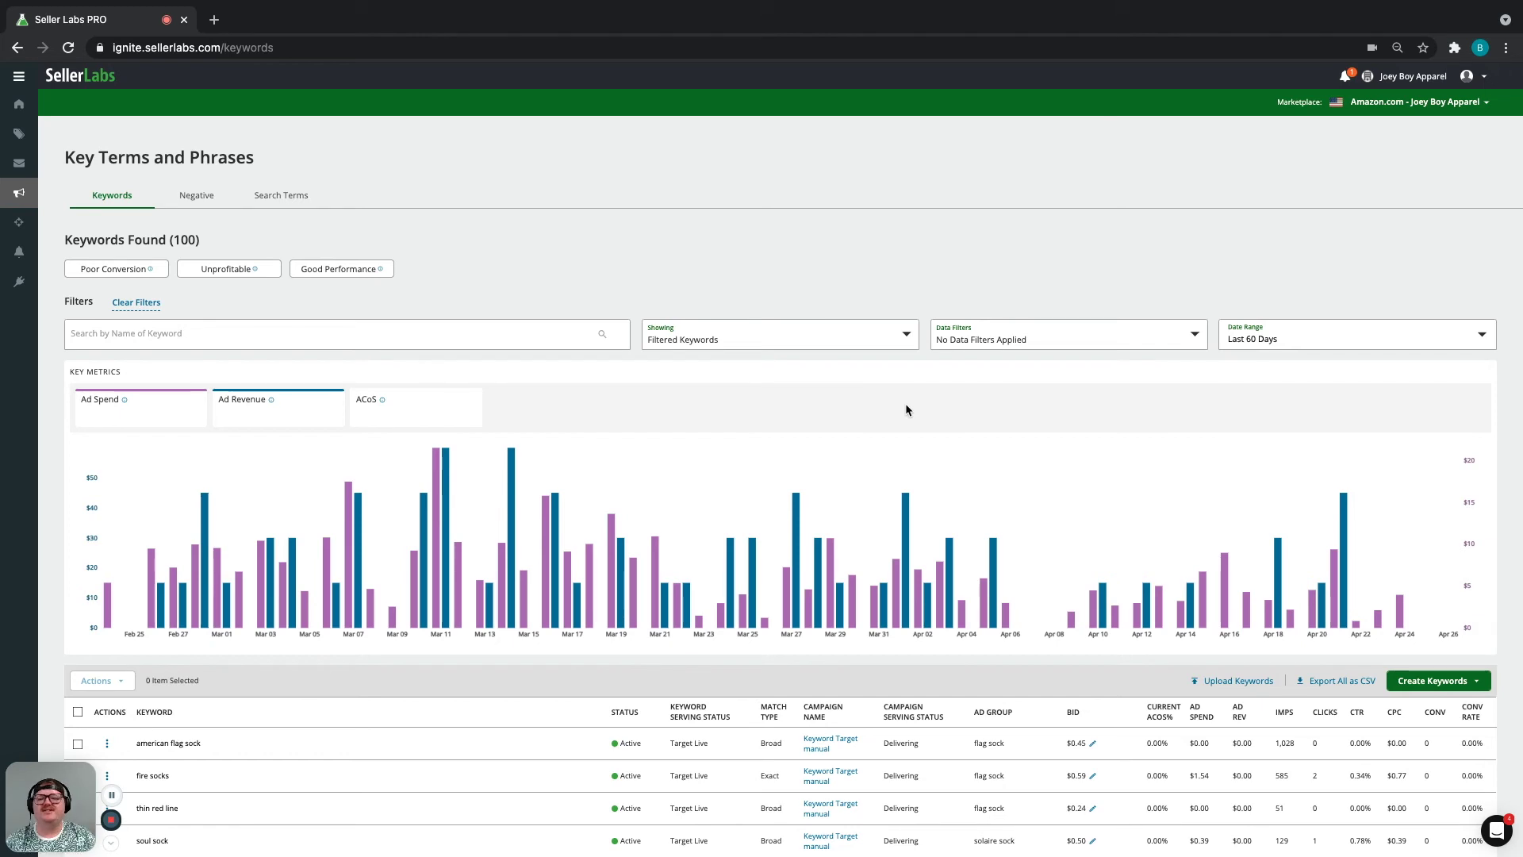
# Look through the search terms' metrics and list, and open the negative keywords.
pyautogui.click(276, 196)
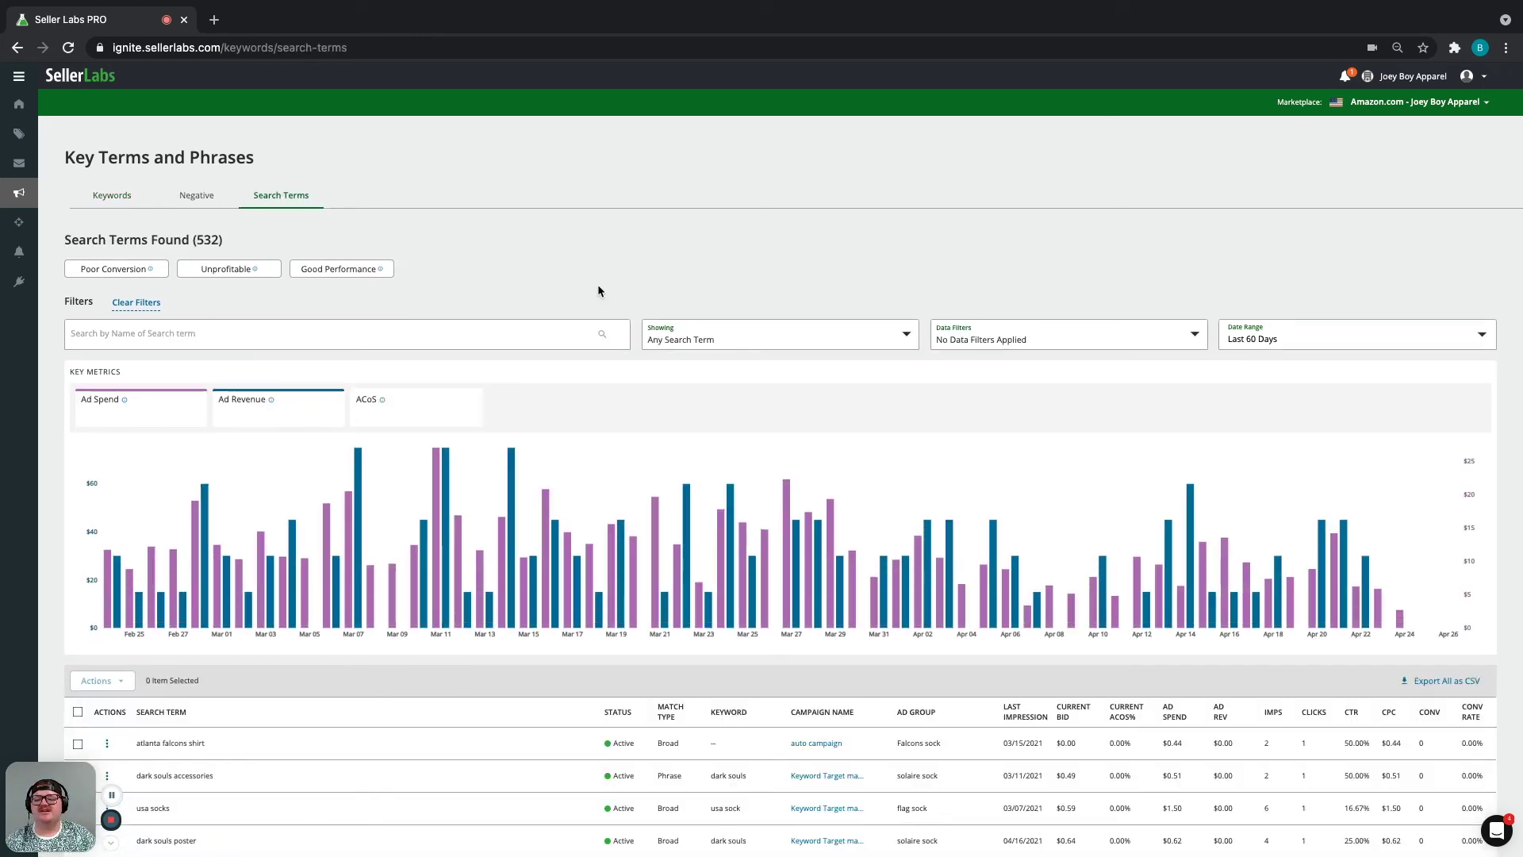
pyautogui.scroll(-3, 599, 291)
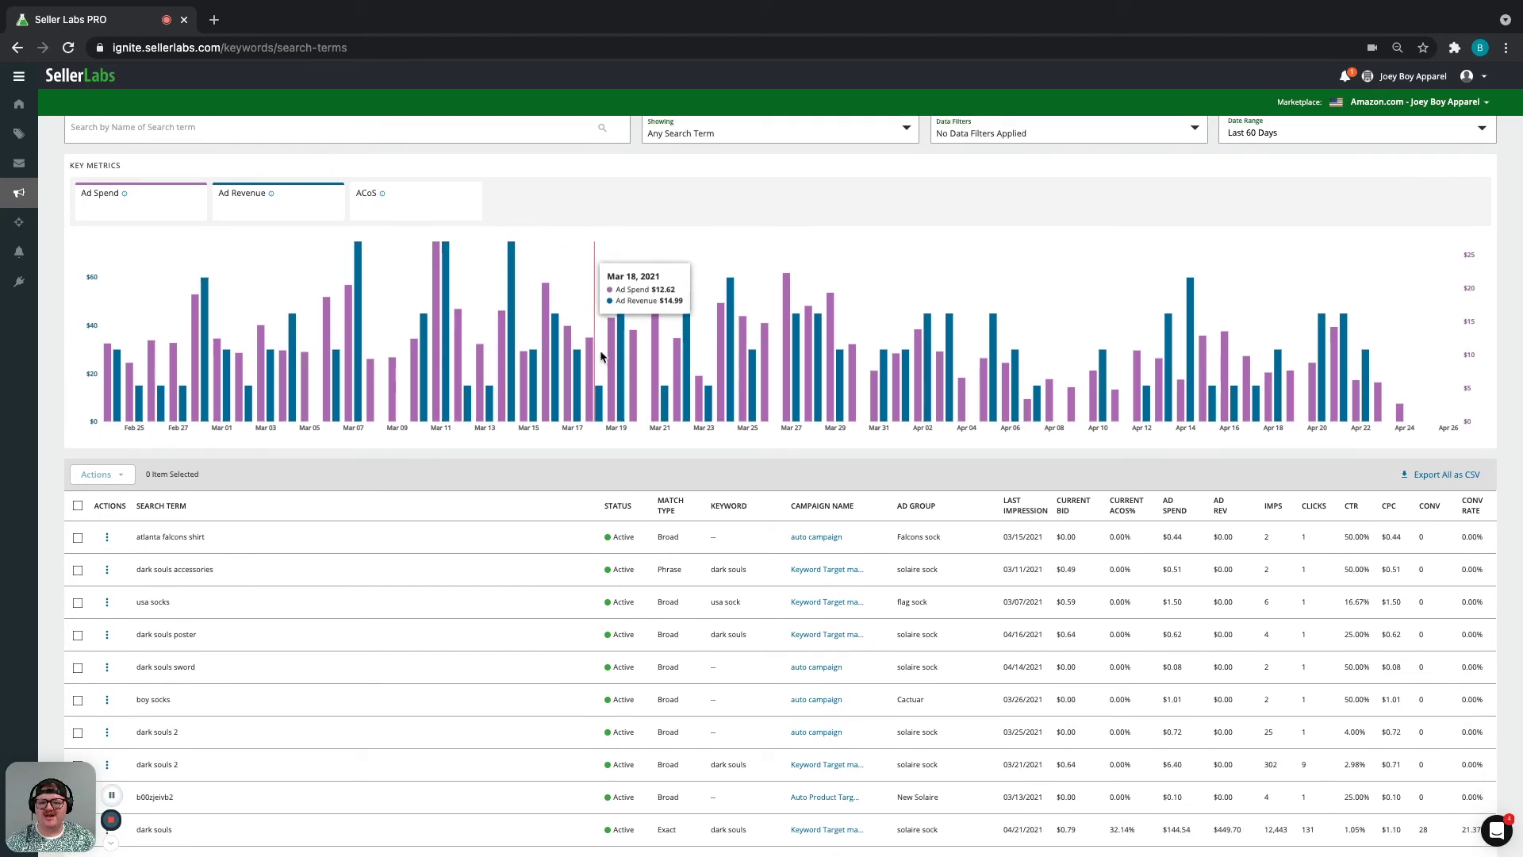
pyautogui.scroll(-2, 584, 550)
pyautogui.scroll(2, 584, 550)
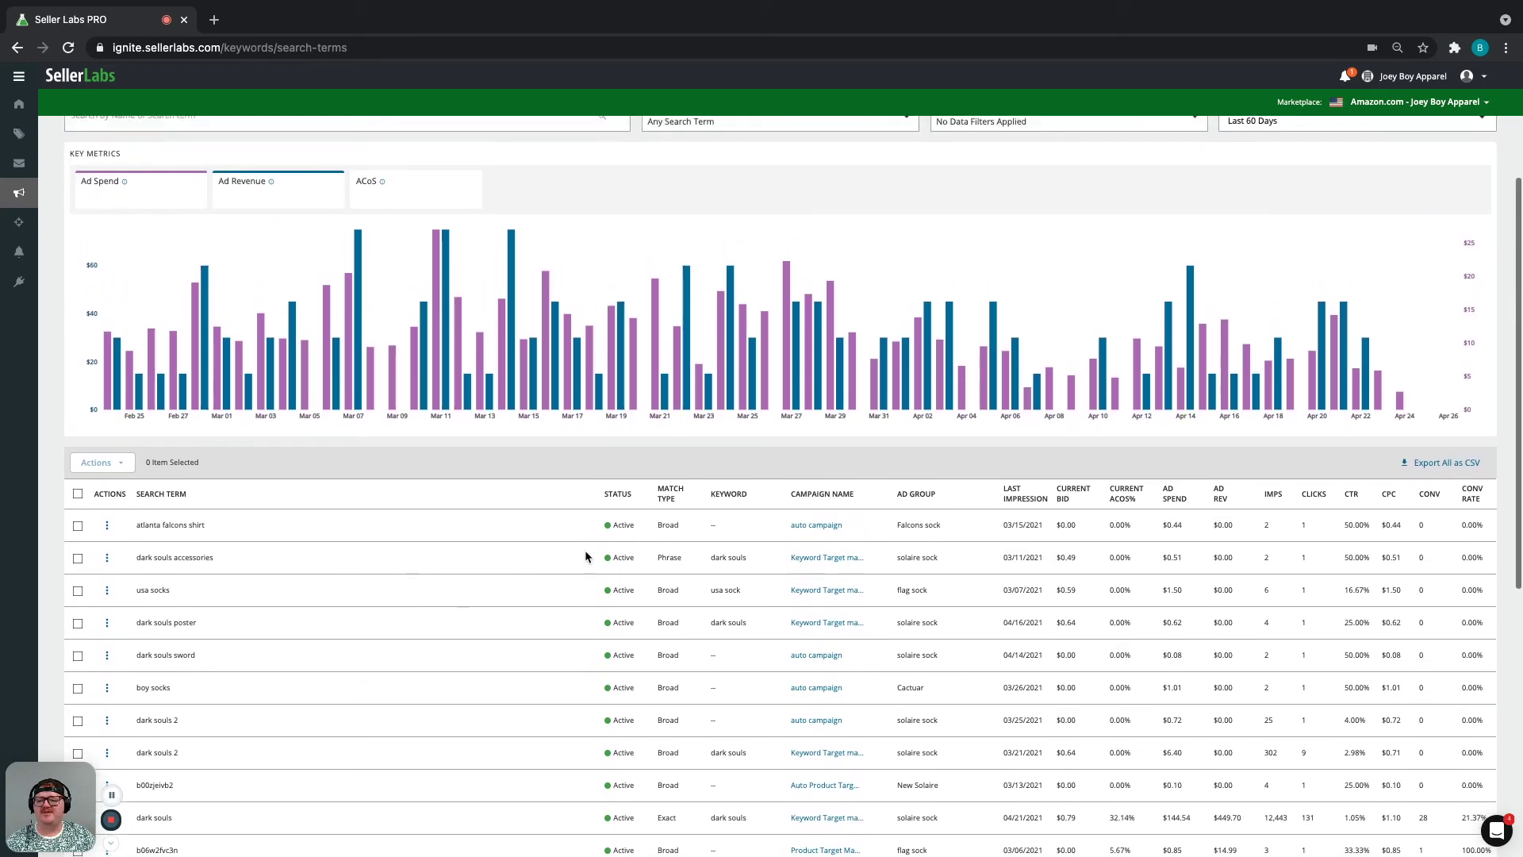
pyautogui.scroll(3, 586, 555)
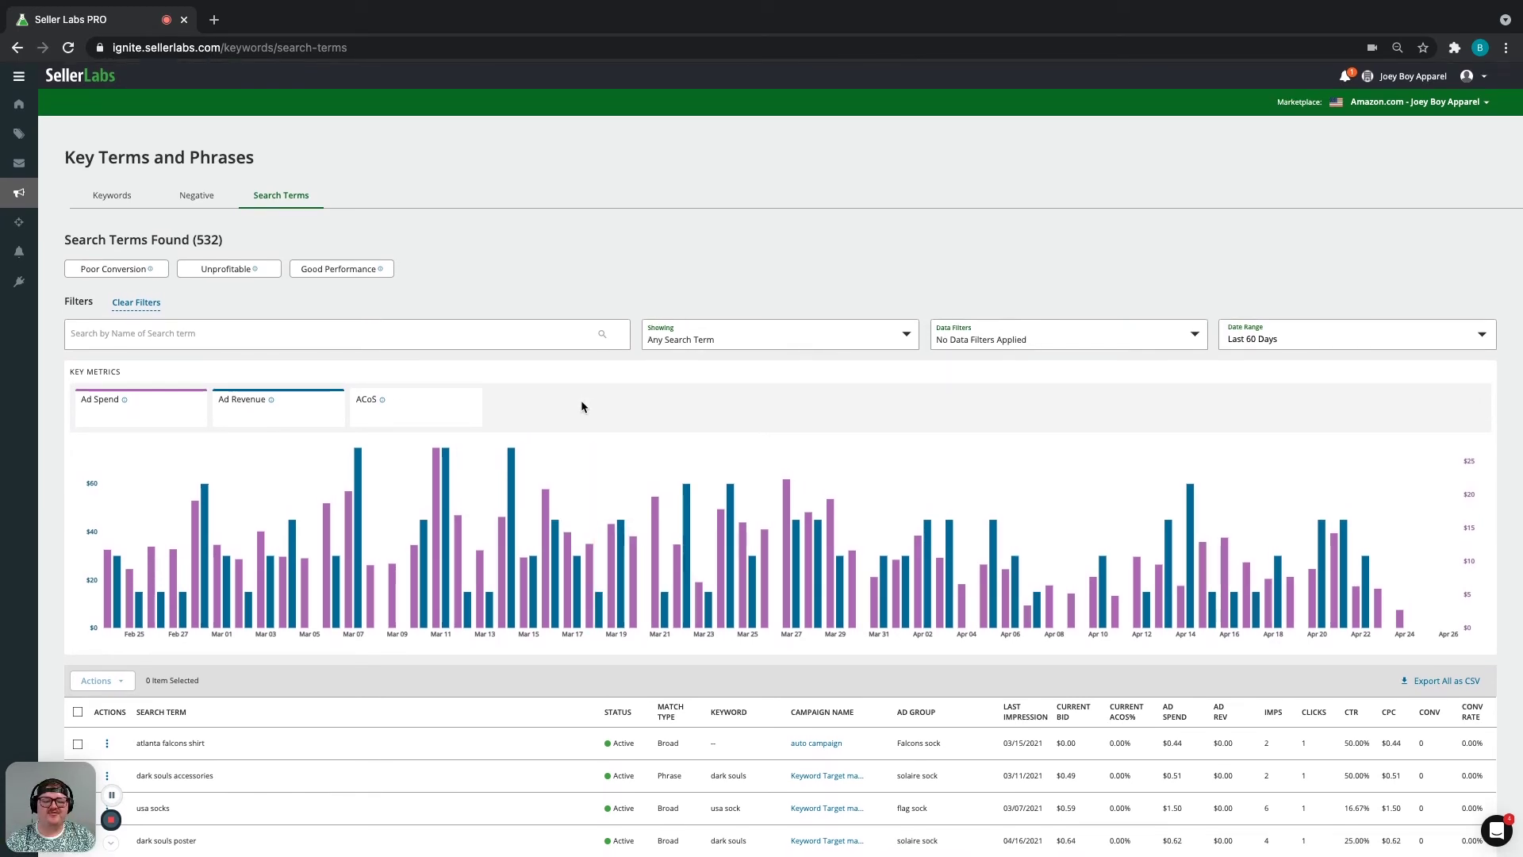
pyautogui.click(197, 195)
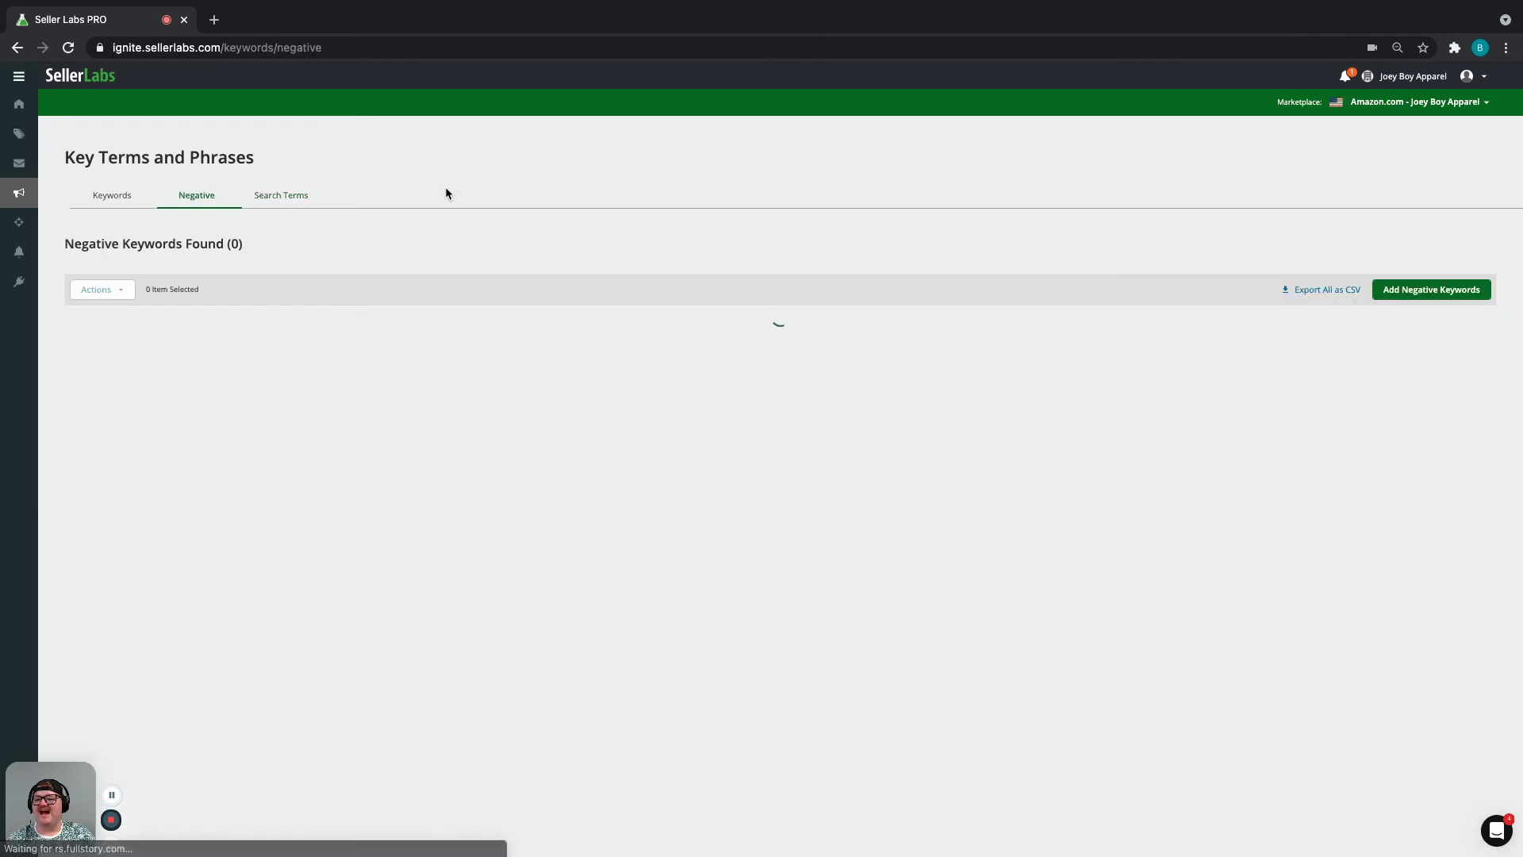